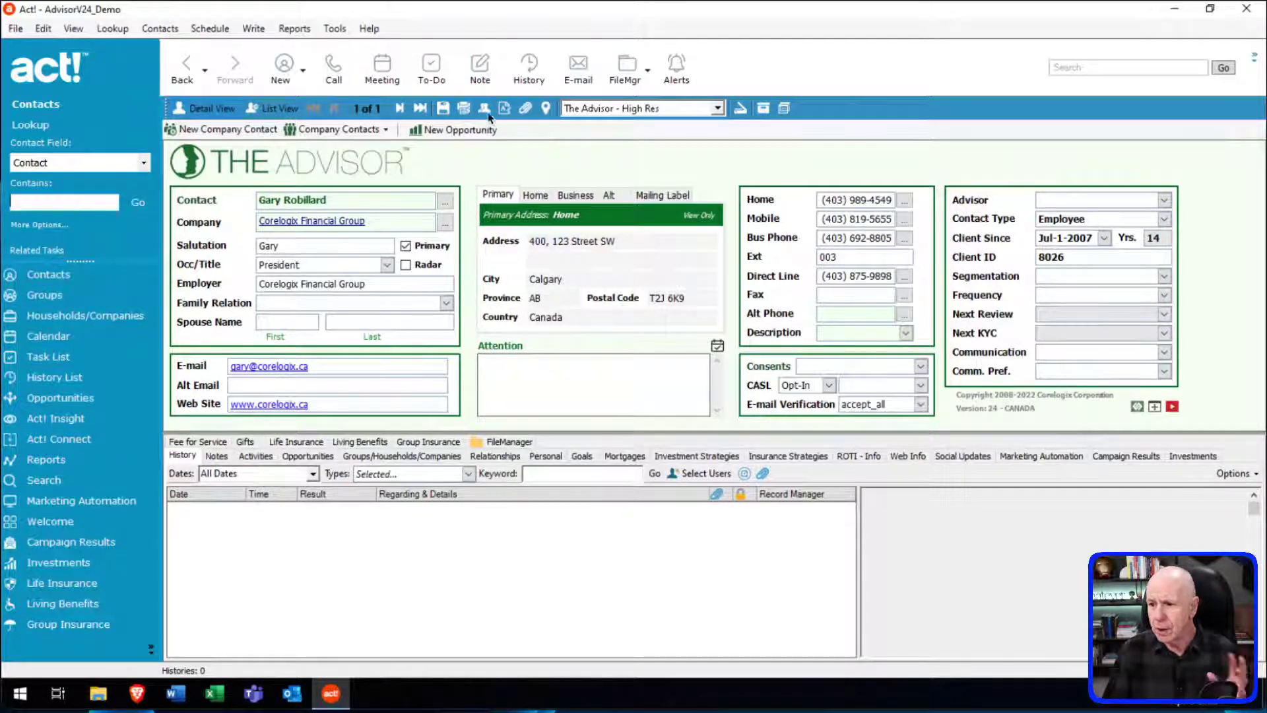
# Discard the new History entry without saving it.
pyautogui.click(530, 82)
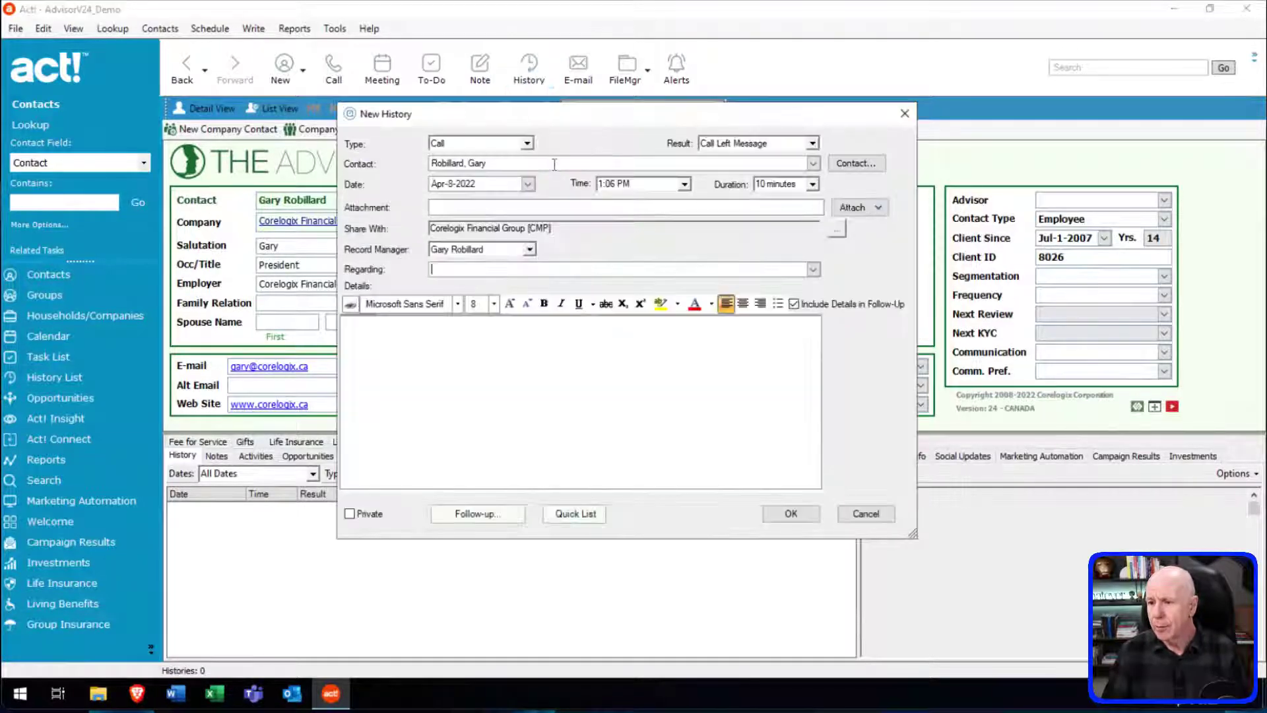
pyautogui.click(868, 519)
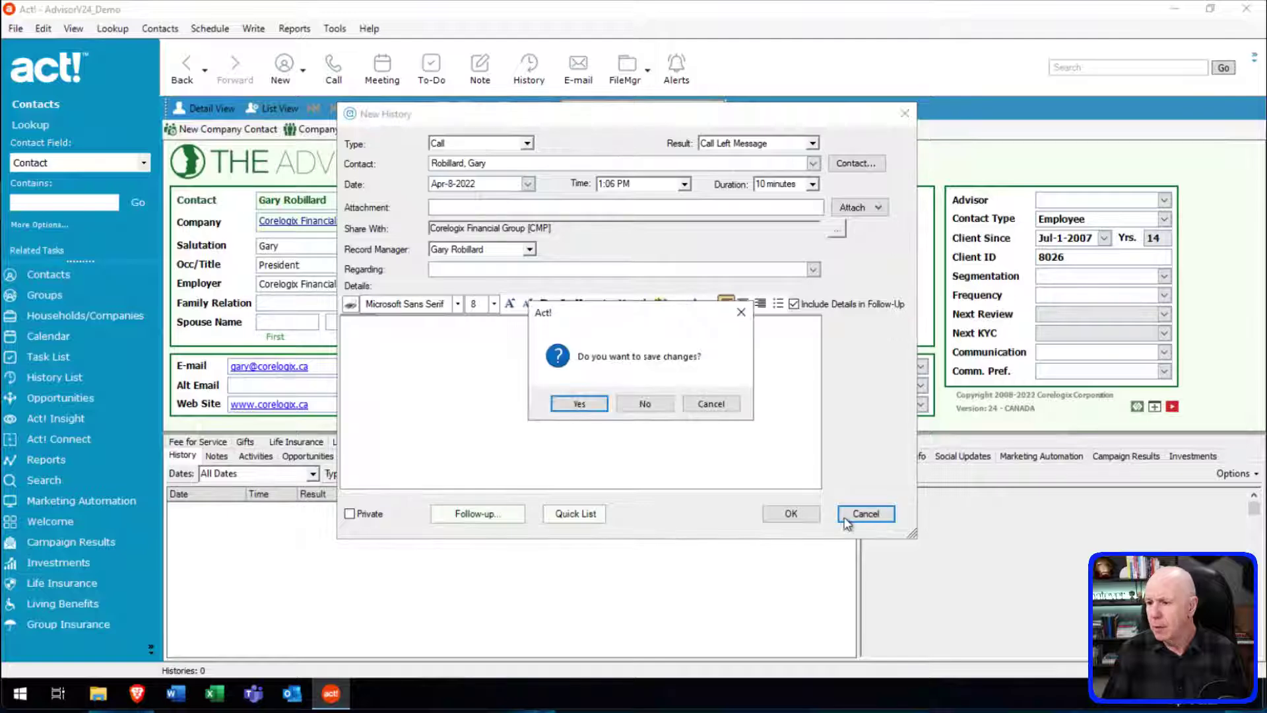
pyautogui.click(651, 404)
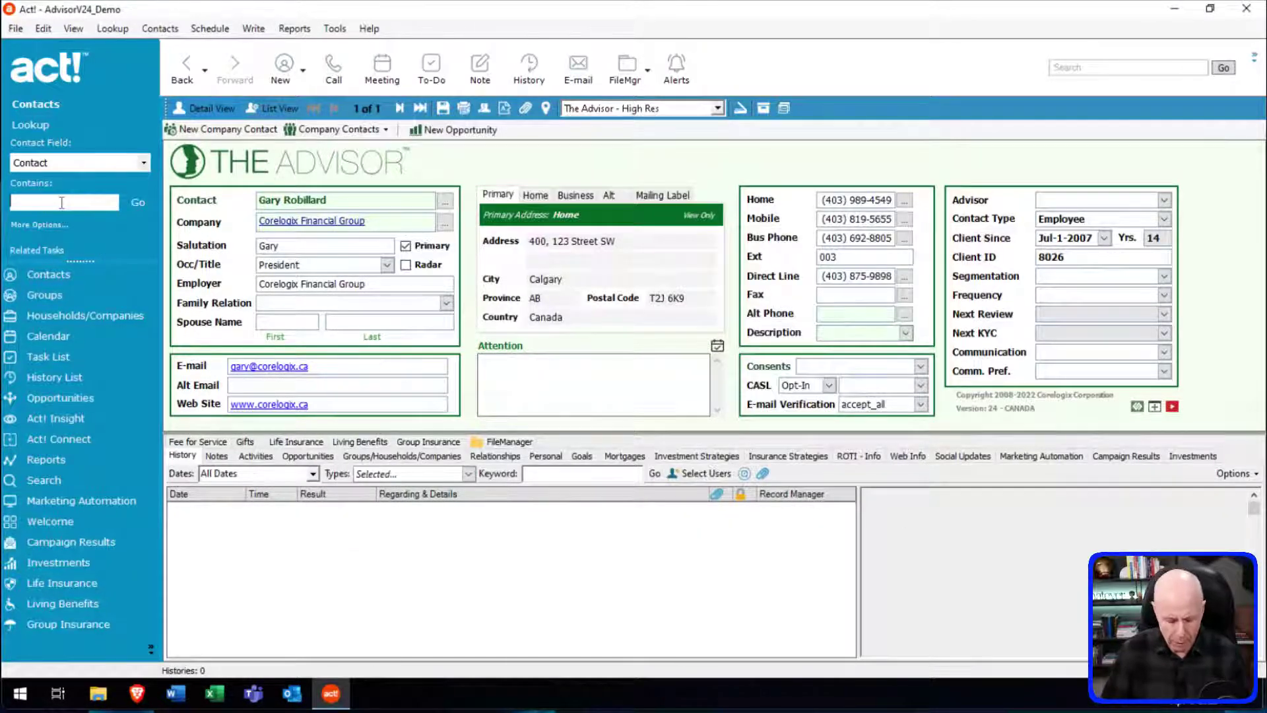
# Look up a different contact by name to show their record and 25 history items.
pyautogui.click(61, 202)
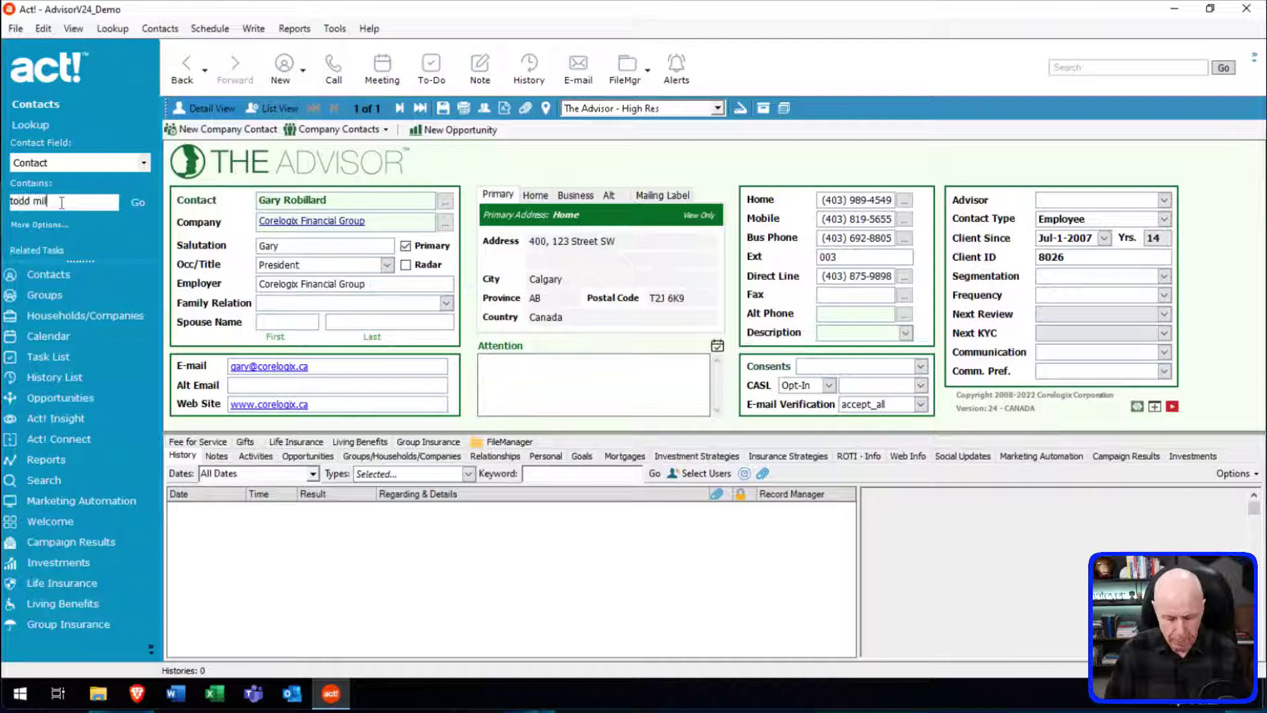
pyautogui.press('Return')
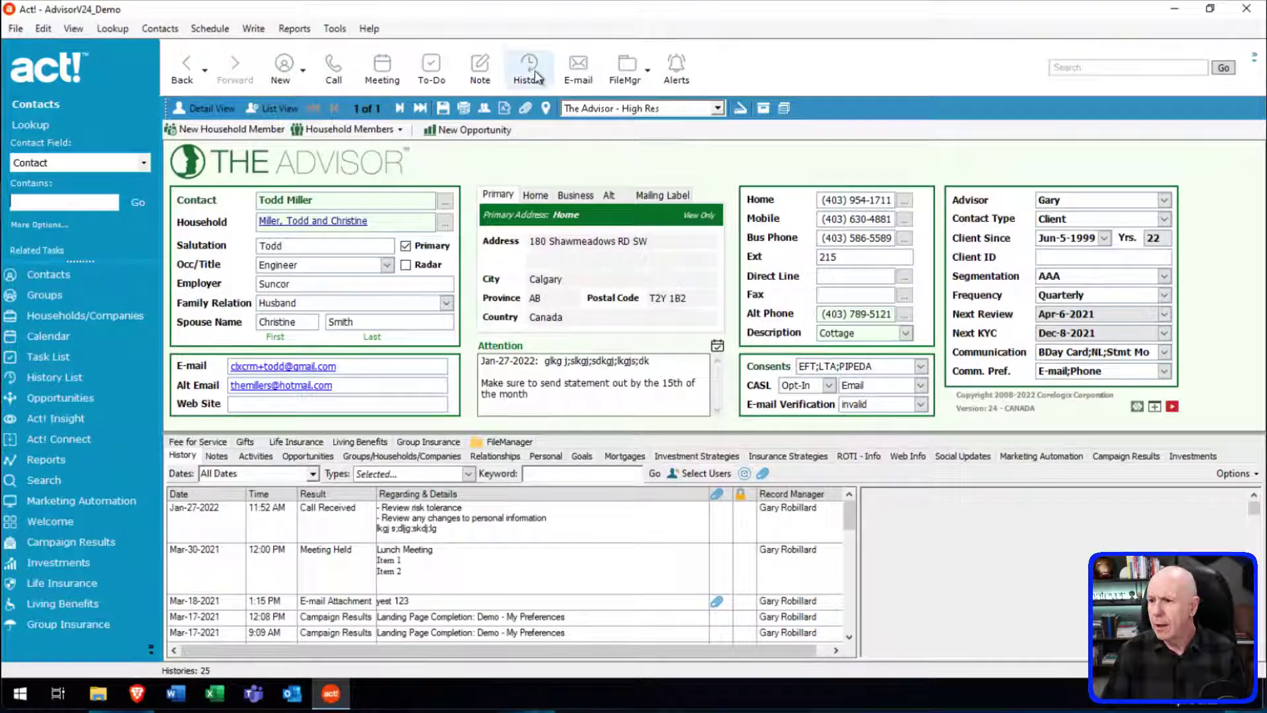
# Start a new Call history entry with the result Call Received.
pyautogui.click(544, 90)
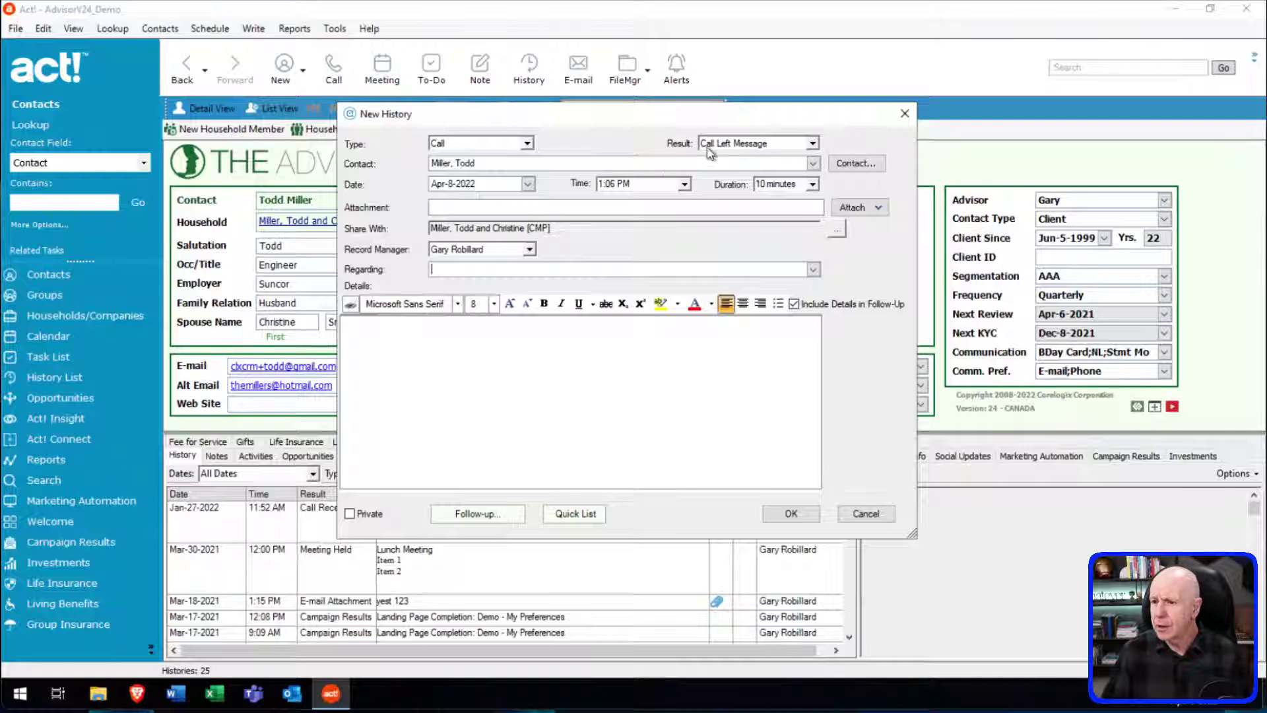
pyautogui.click(527, 143)
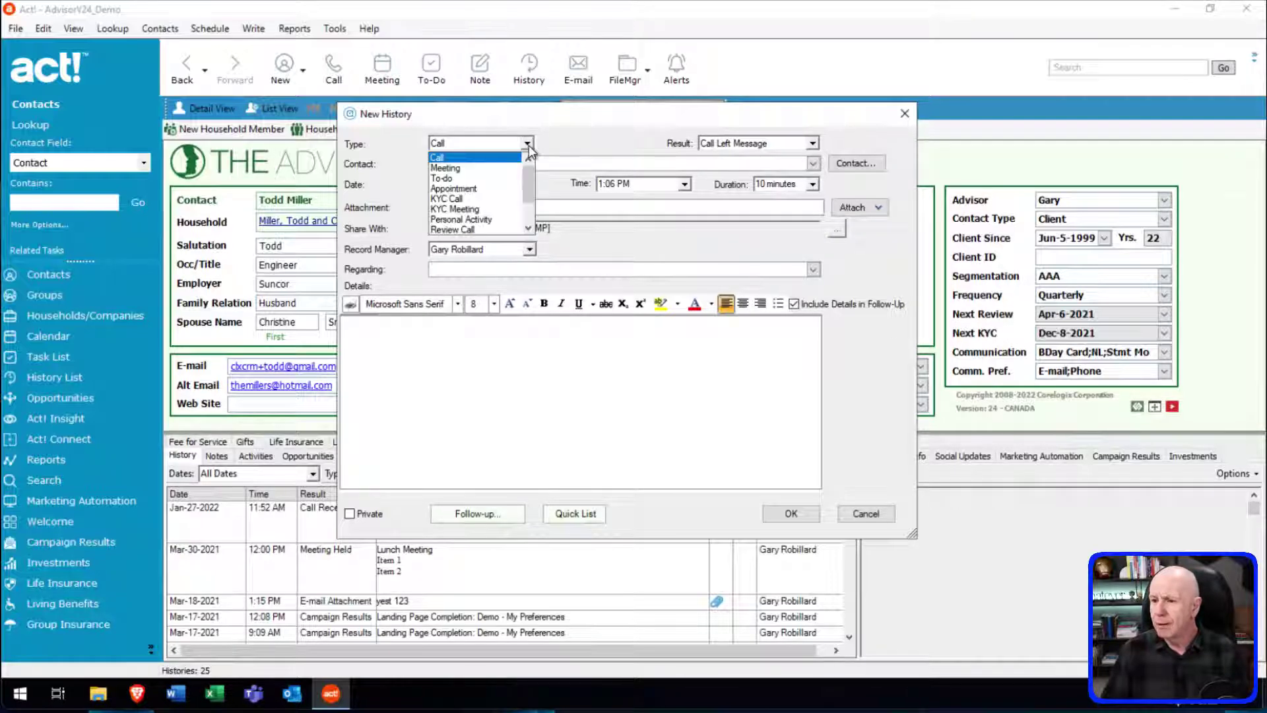
pyautogui.moveTo(528, 185); pyautogui.dragTo(530, 214)
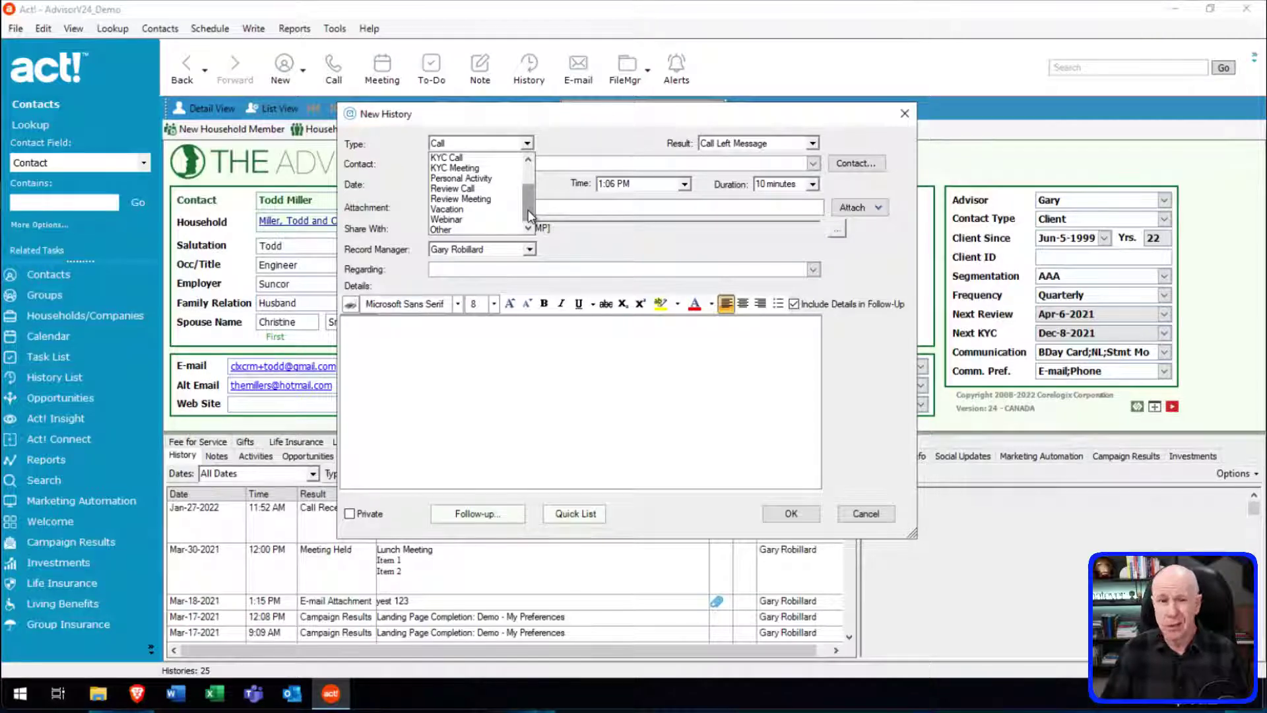
pyautogui.moveTo(533, 213); pyautogui.dragTo(528, 173)
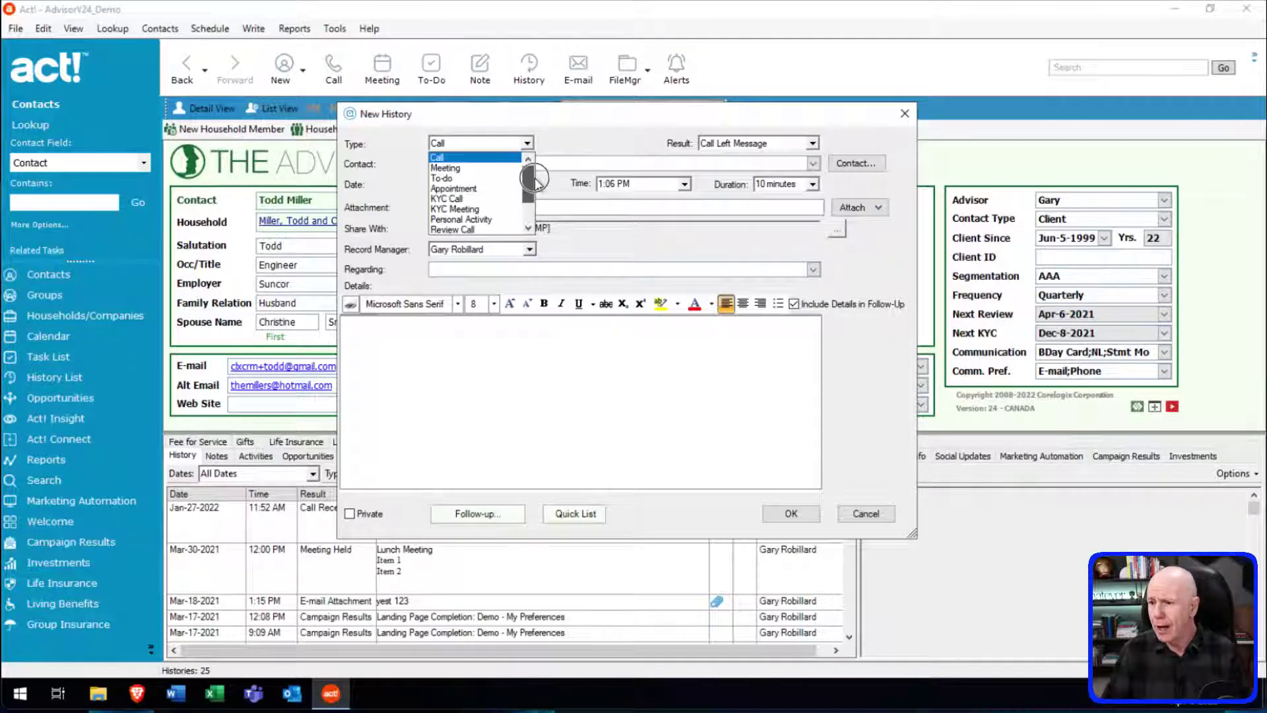
pyautogui.click(565, 151)
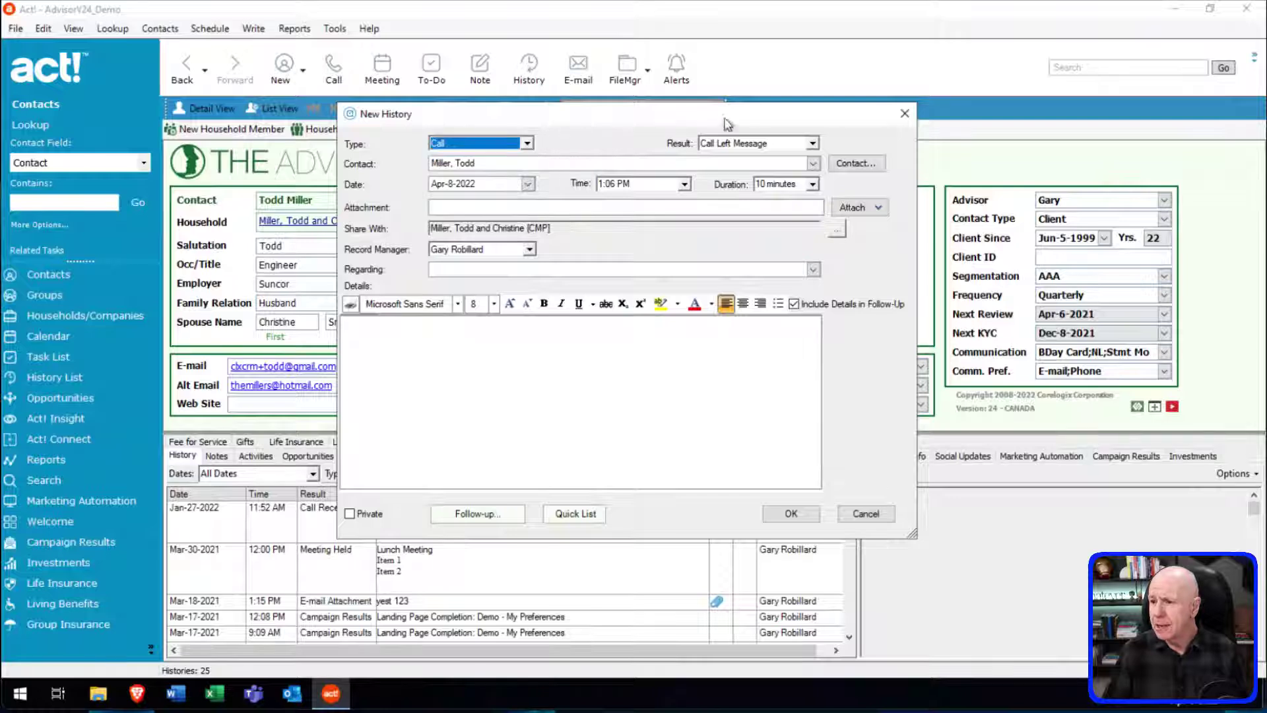
pyautogui.click(812, 143)
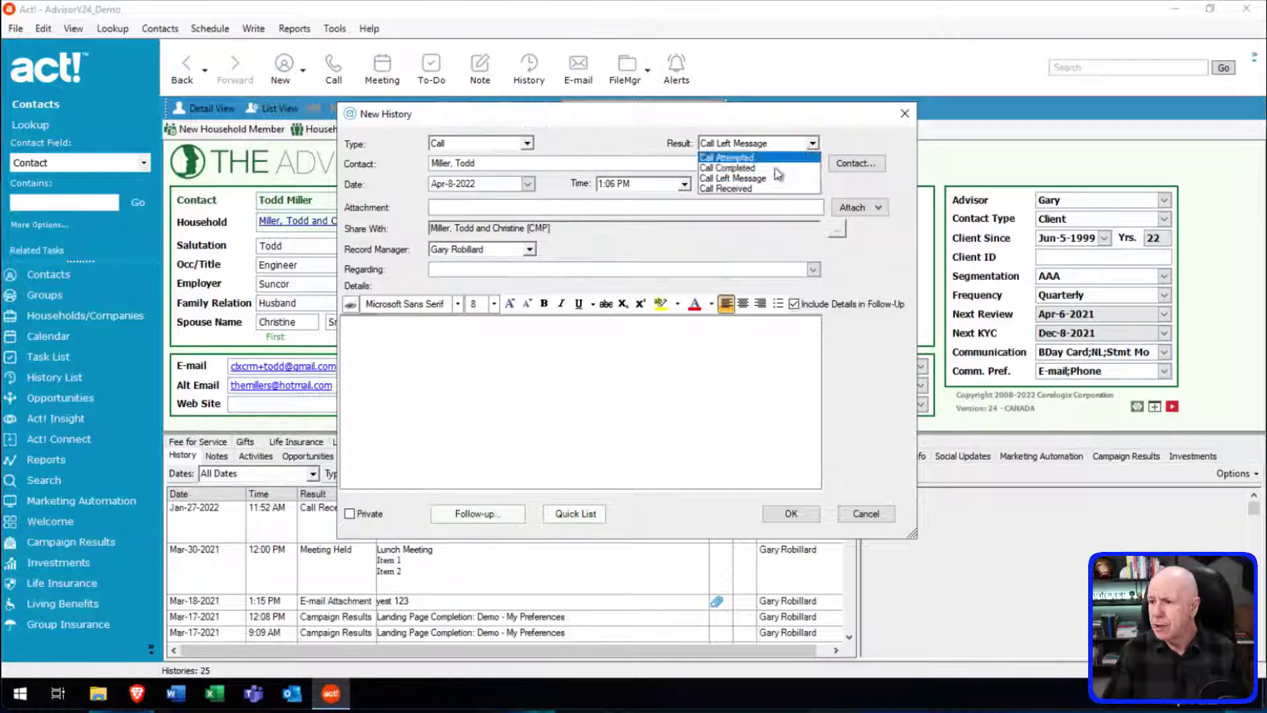
pyautogui.click(756, 191)
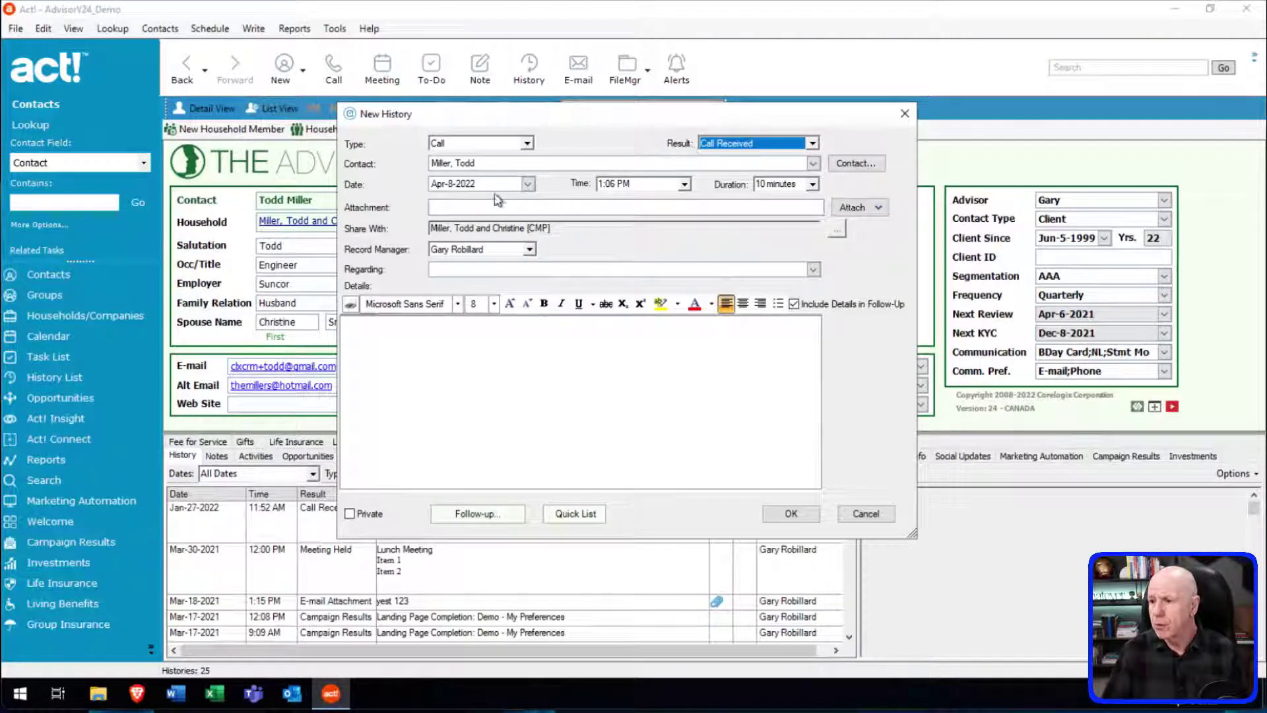
# Set the call duration to 45 minutes and the time to 10:30 AM, then show the Regarding choices.
pyautogui.click(812, 185)
pyautogui.click(783, 220)
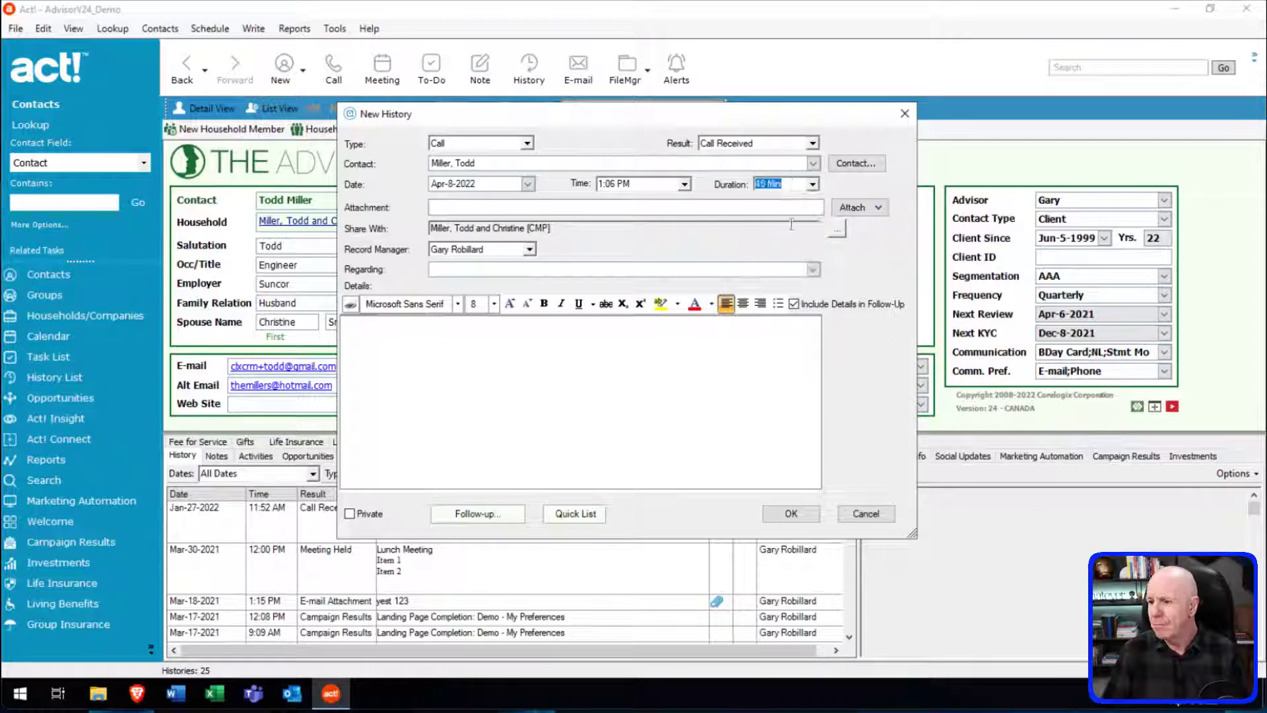
pyautogui.click(684, 184)
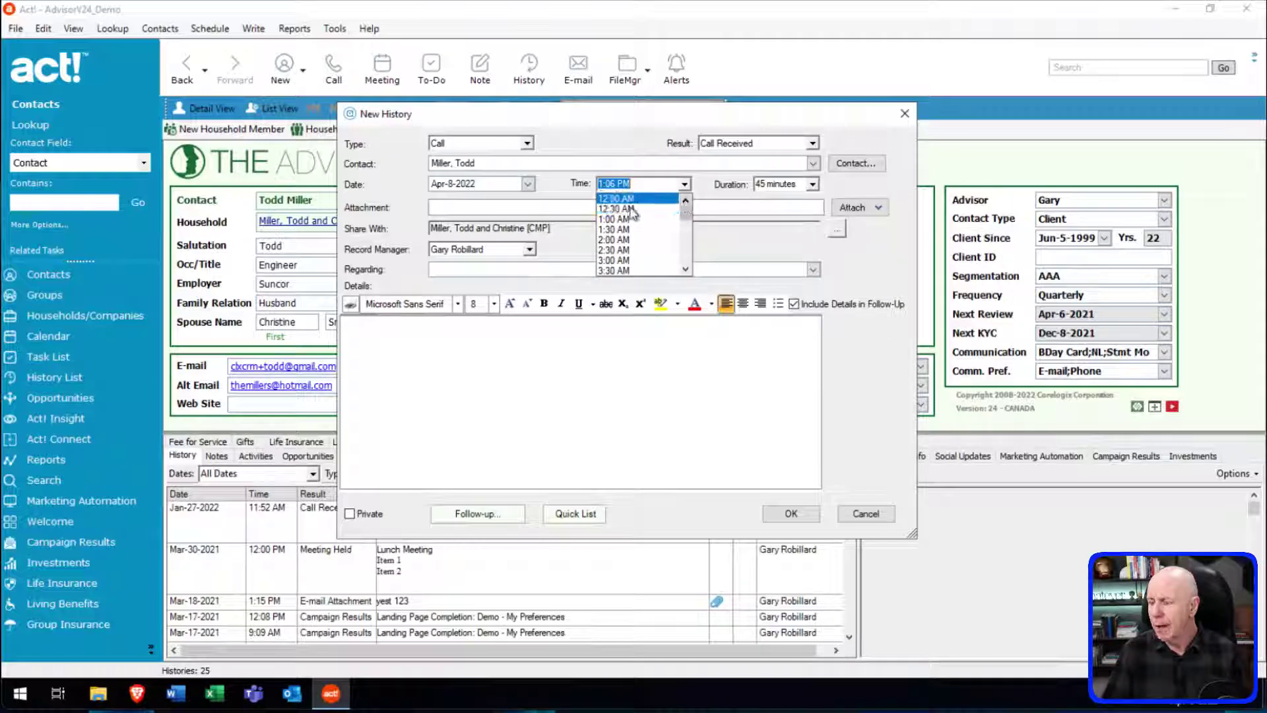
pyautogui.scroll(-7, 683, 267)
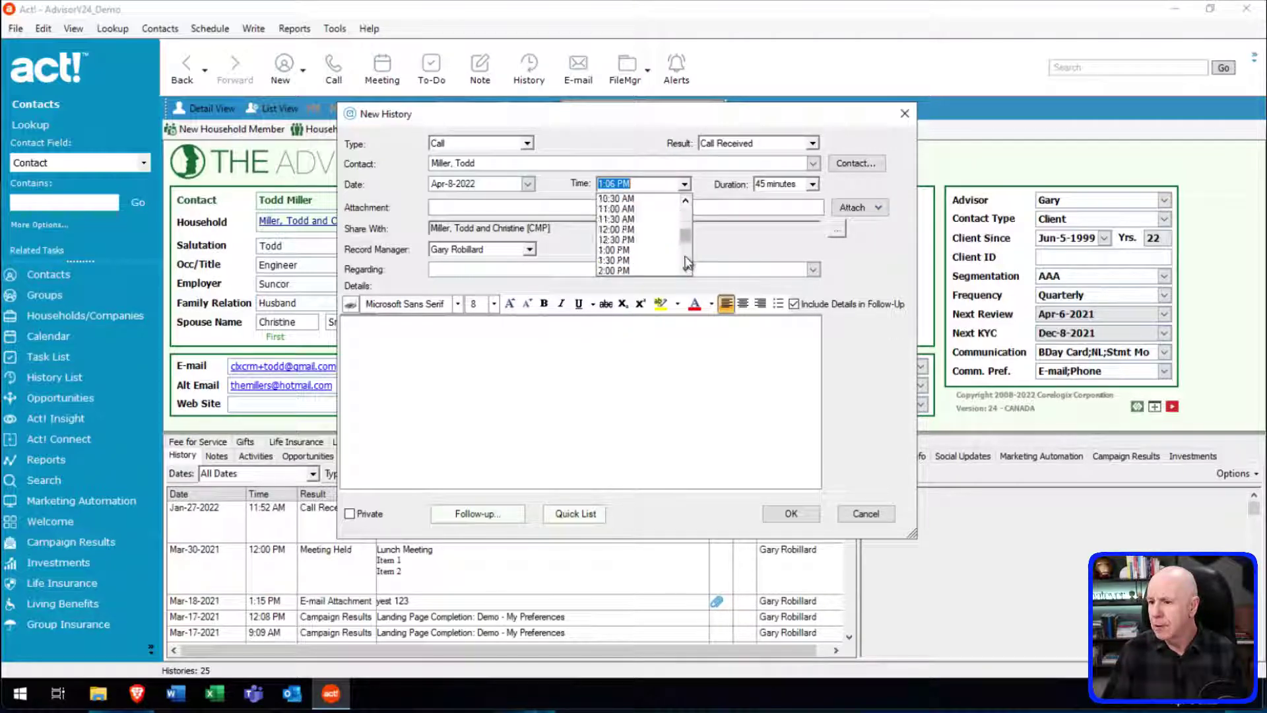
pyautogui.click(620, 198)
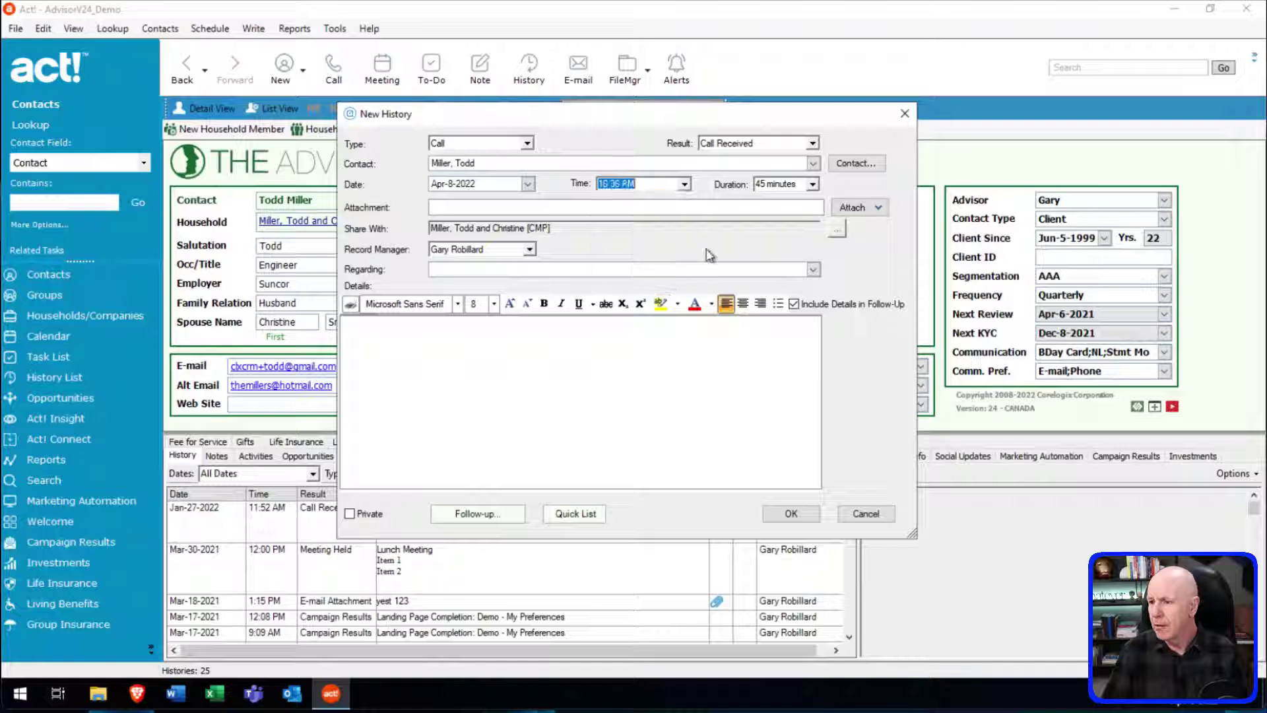
pyautogui.click(459, 270)
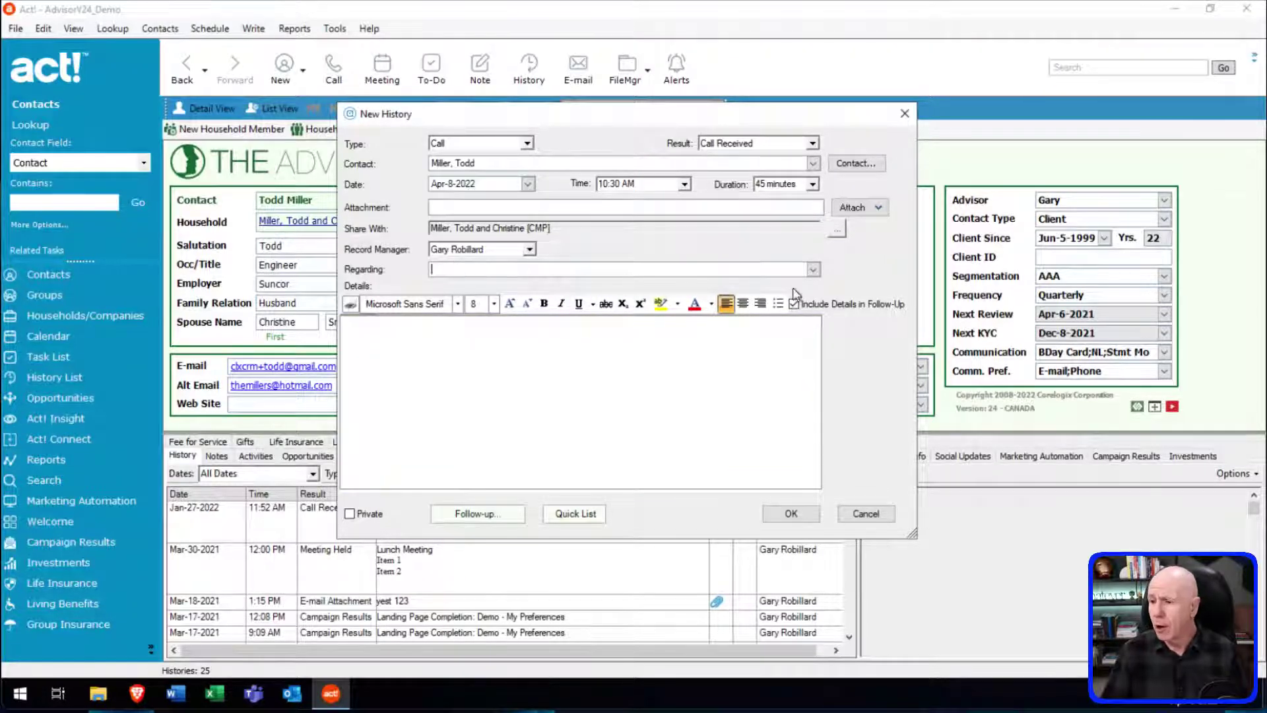
pyautogui.click(813, 269)
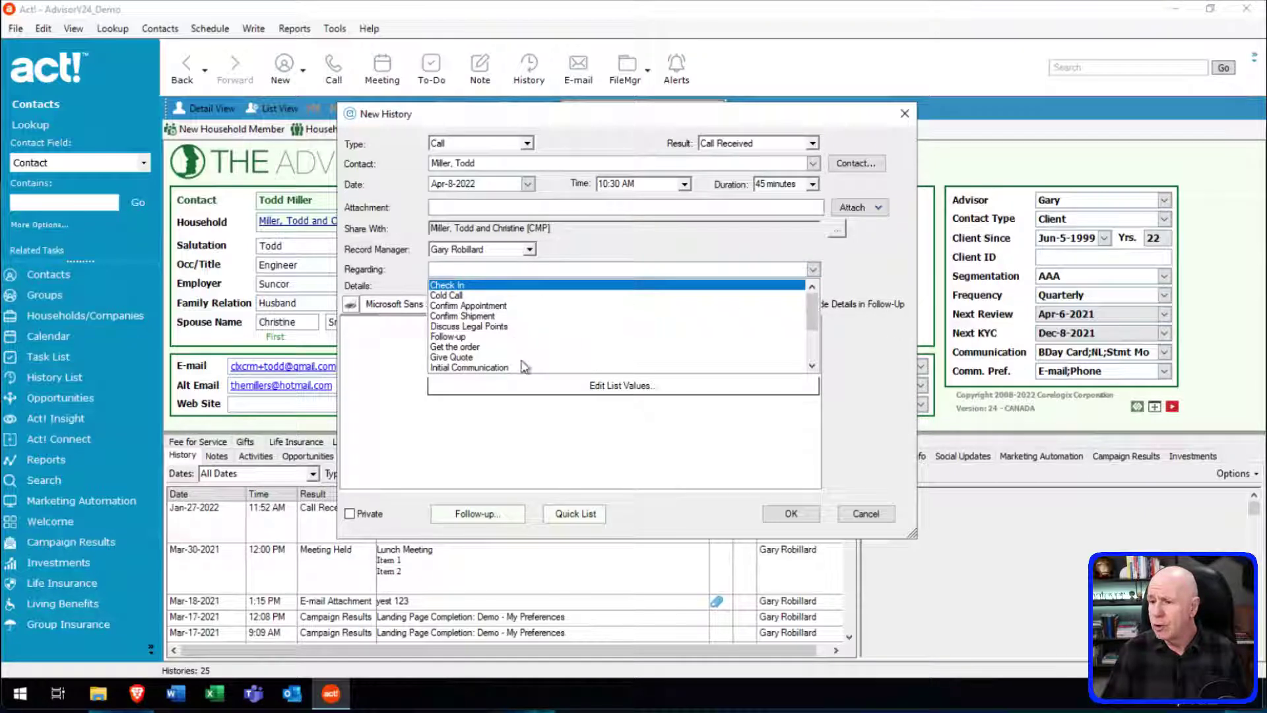
# Leave the Regarding values unedited, enter the details 'Test 123', and save the Check In call.
pyautogui.click(617, 386)
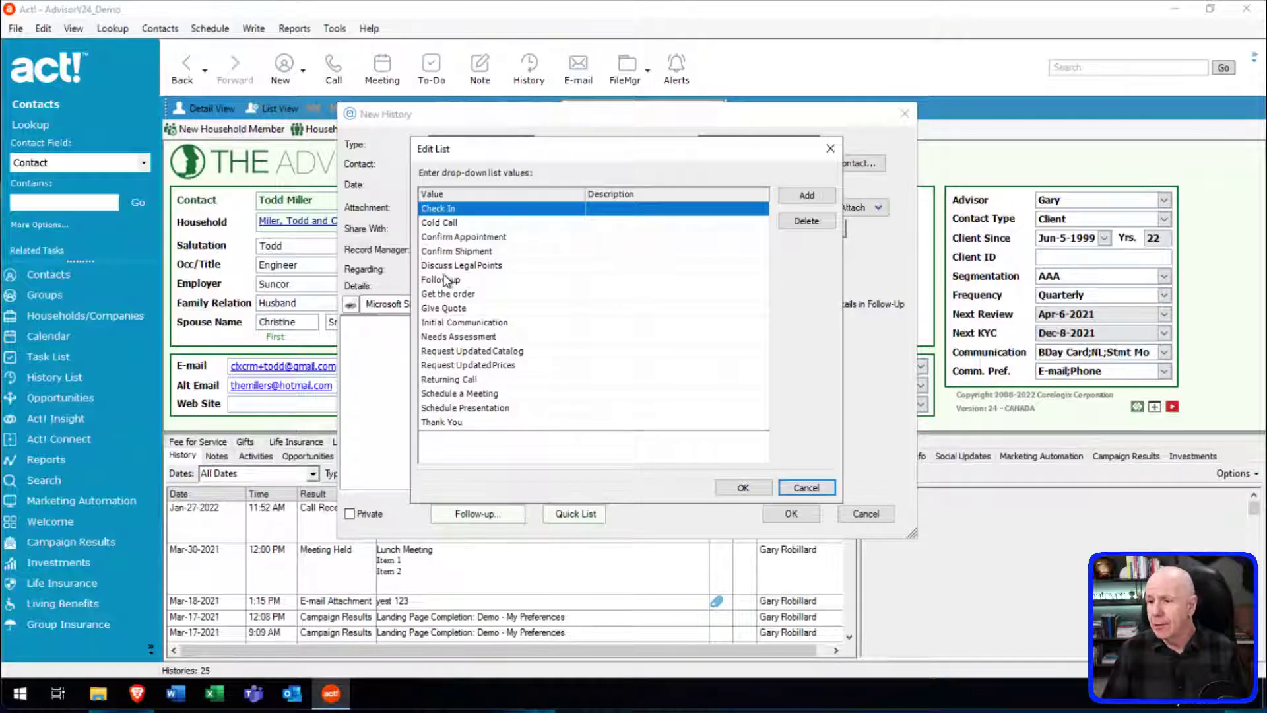
pyautogui.click(491, 266)
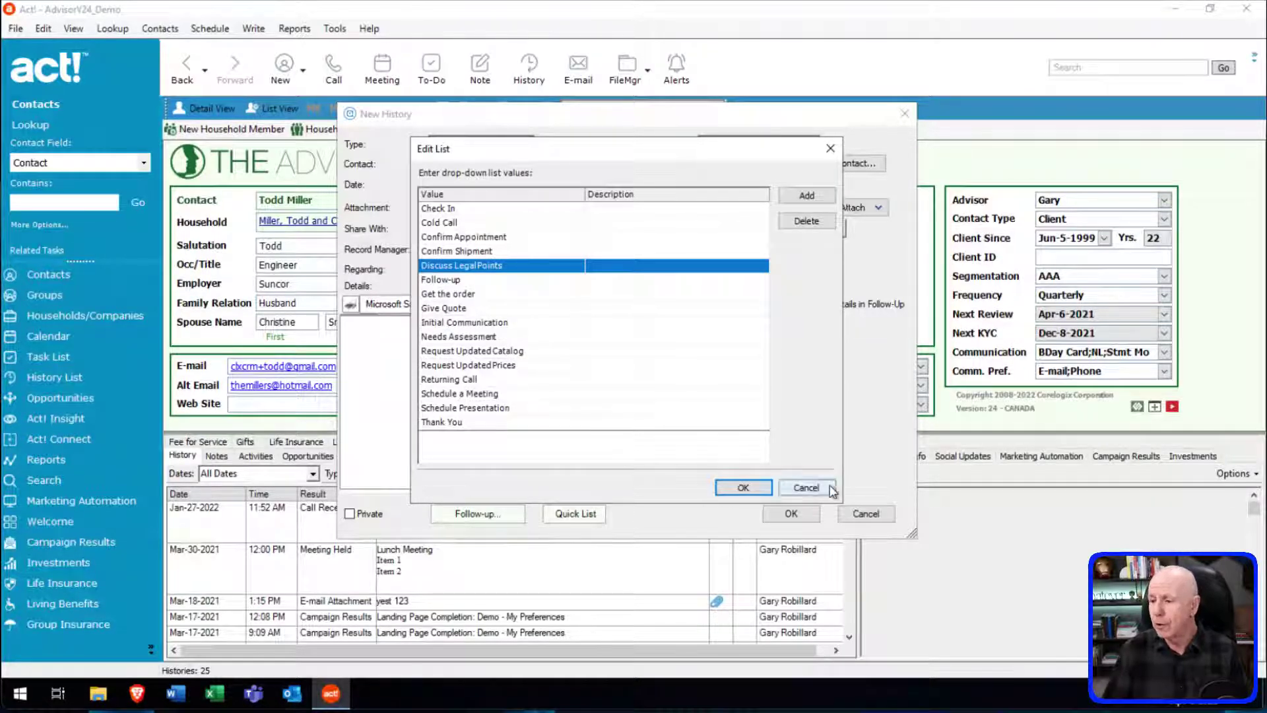
pyautogui.click(806, 487)
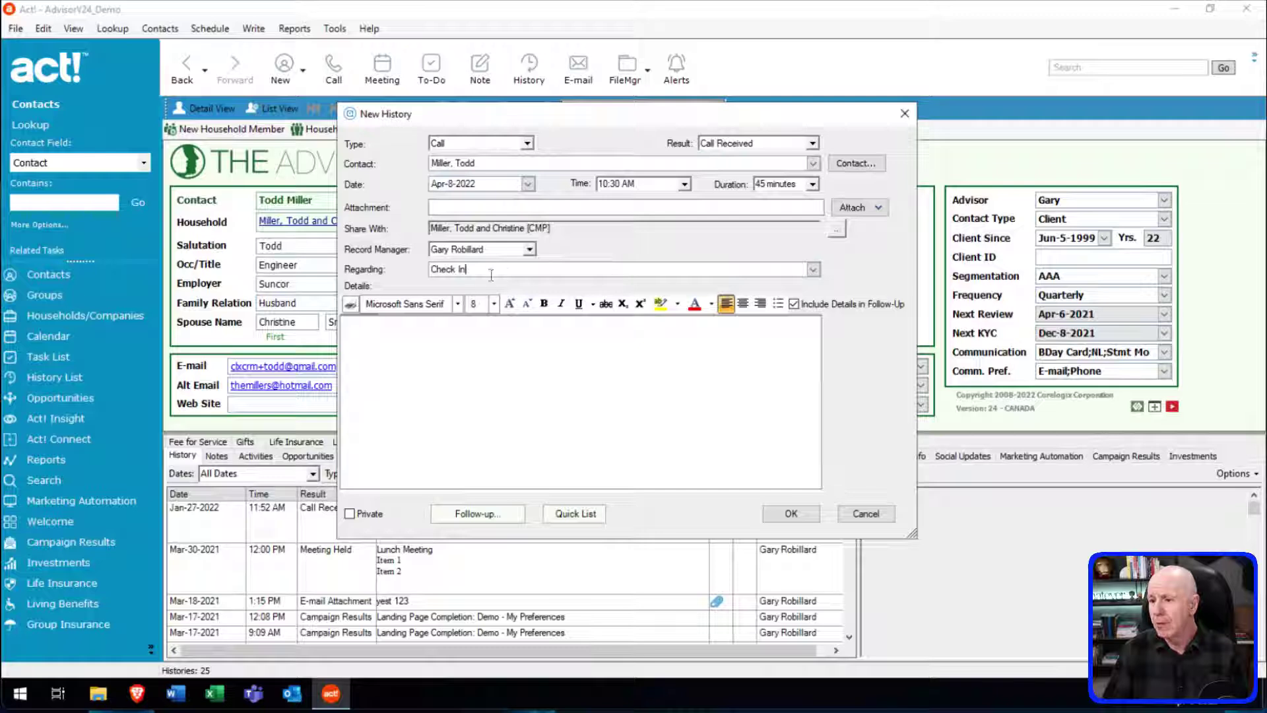
pyautogui.click(365, 334)
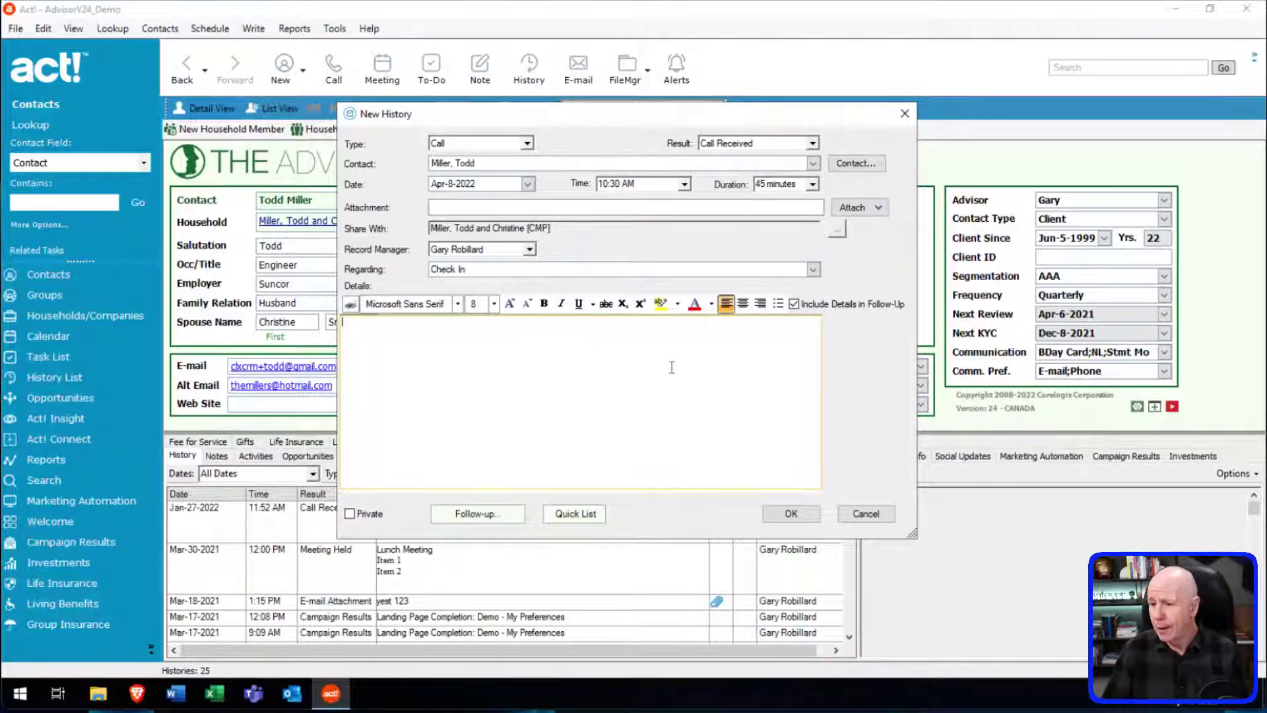
pyautogui.click(479, 383)
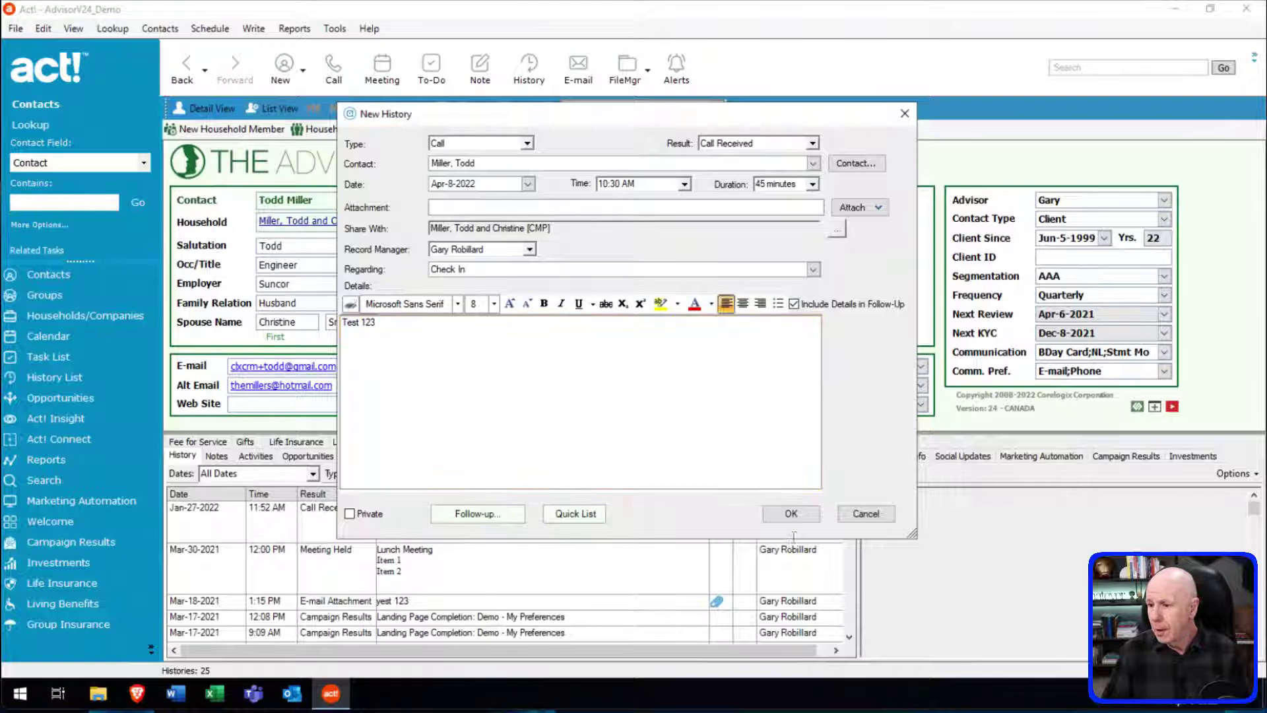
pyautogui.click(792, 515)
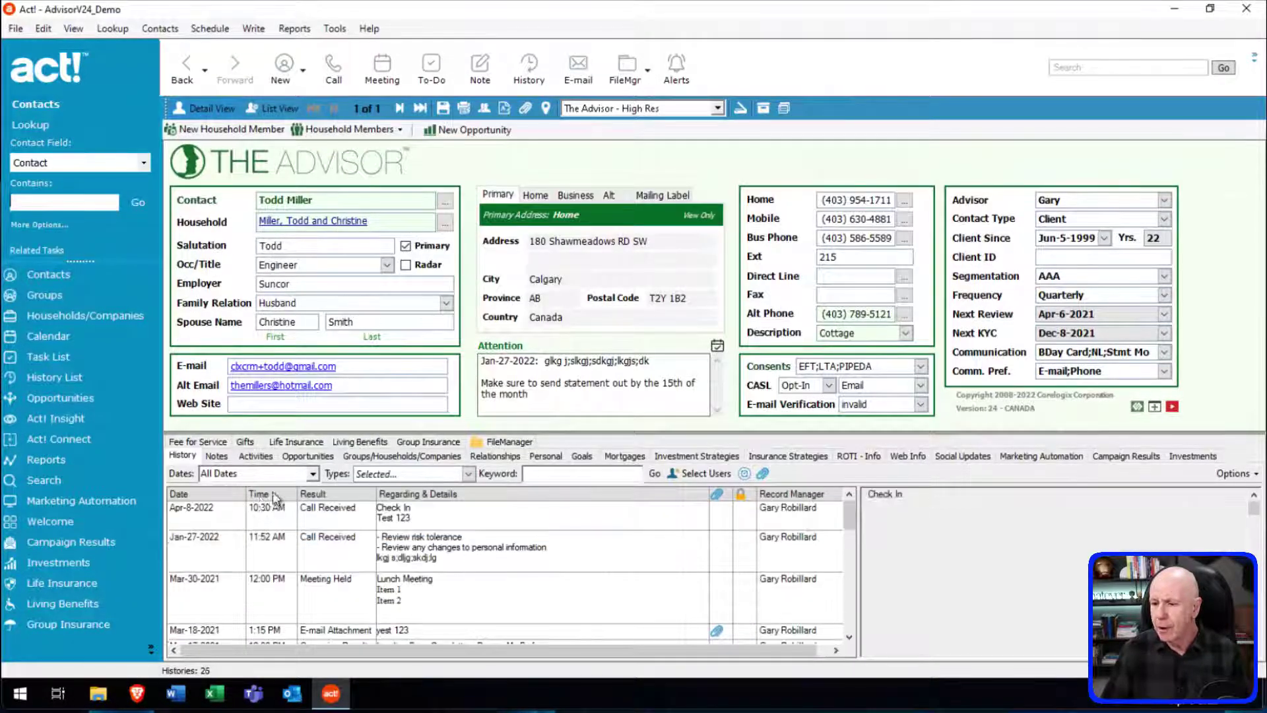
# Preview the Check In entry and add a Duration column right after Time through Customize Columns.
pyautogui.click(262, 517)
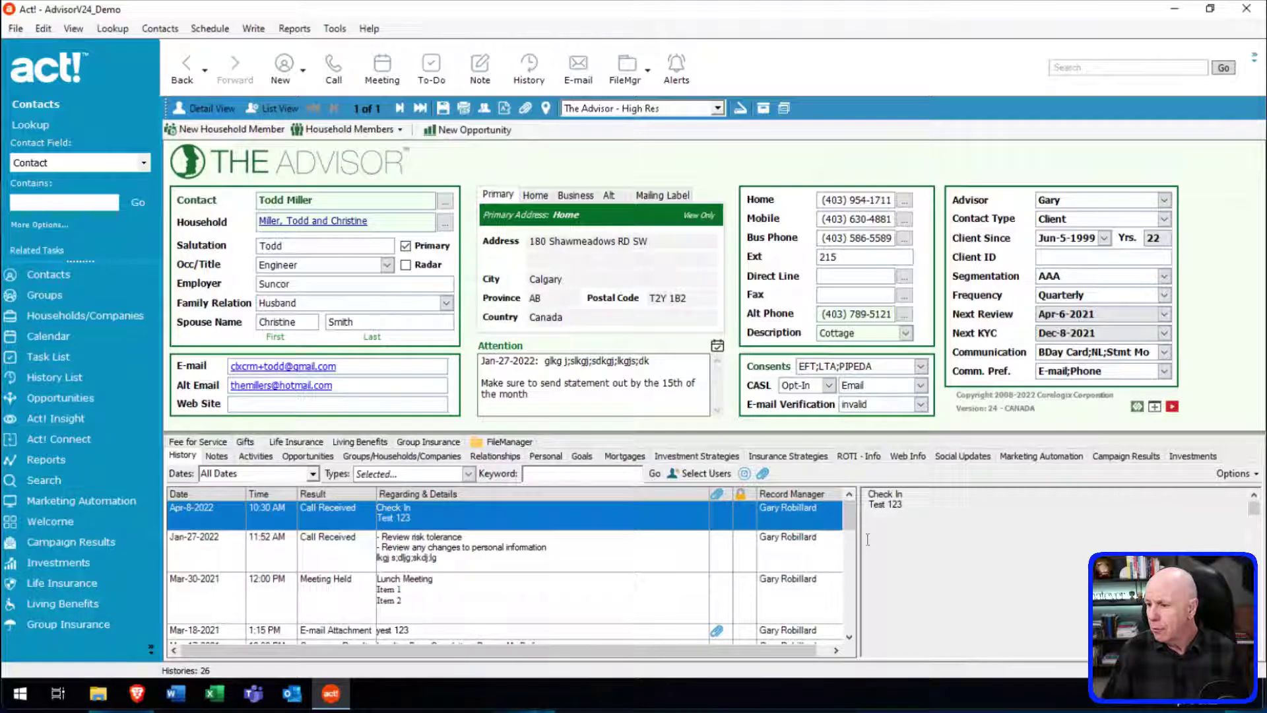
pyautogui.moveTo(858, 539); pyautogui.dragTo(1017, 539)
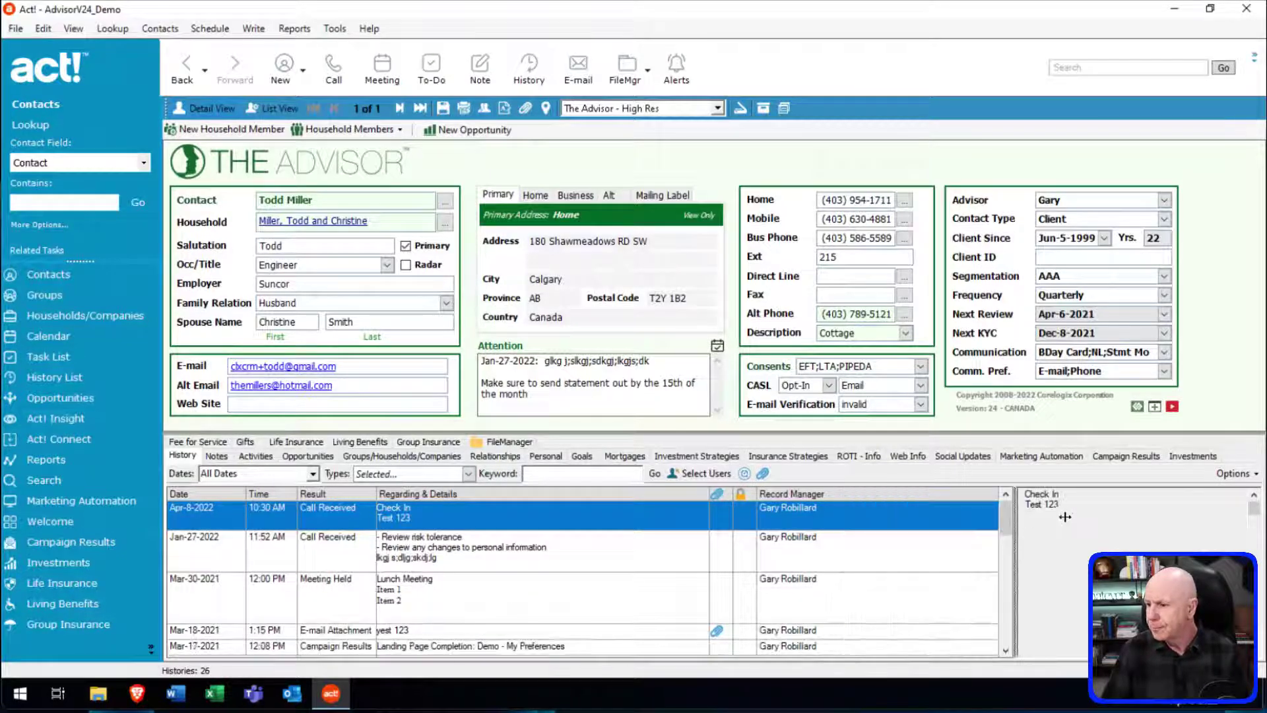
pyautogui.click(1254, 475)
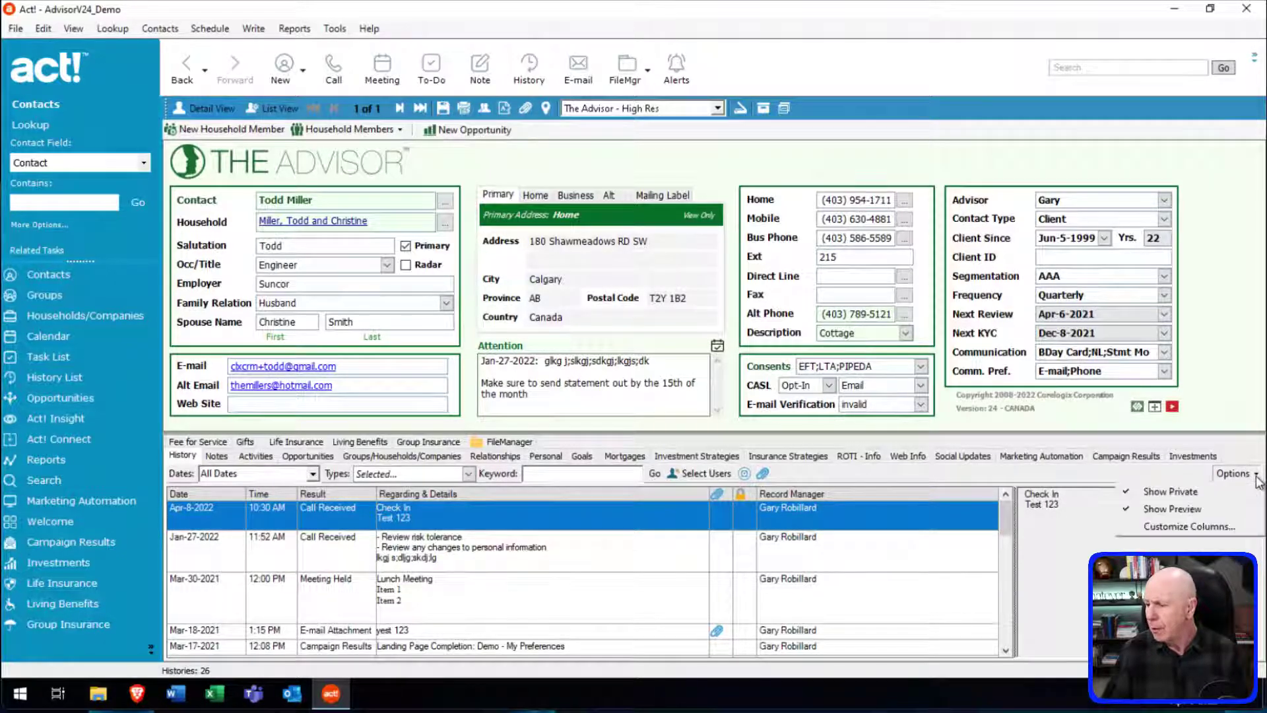
pyautogui.click(1202, 526)
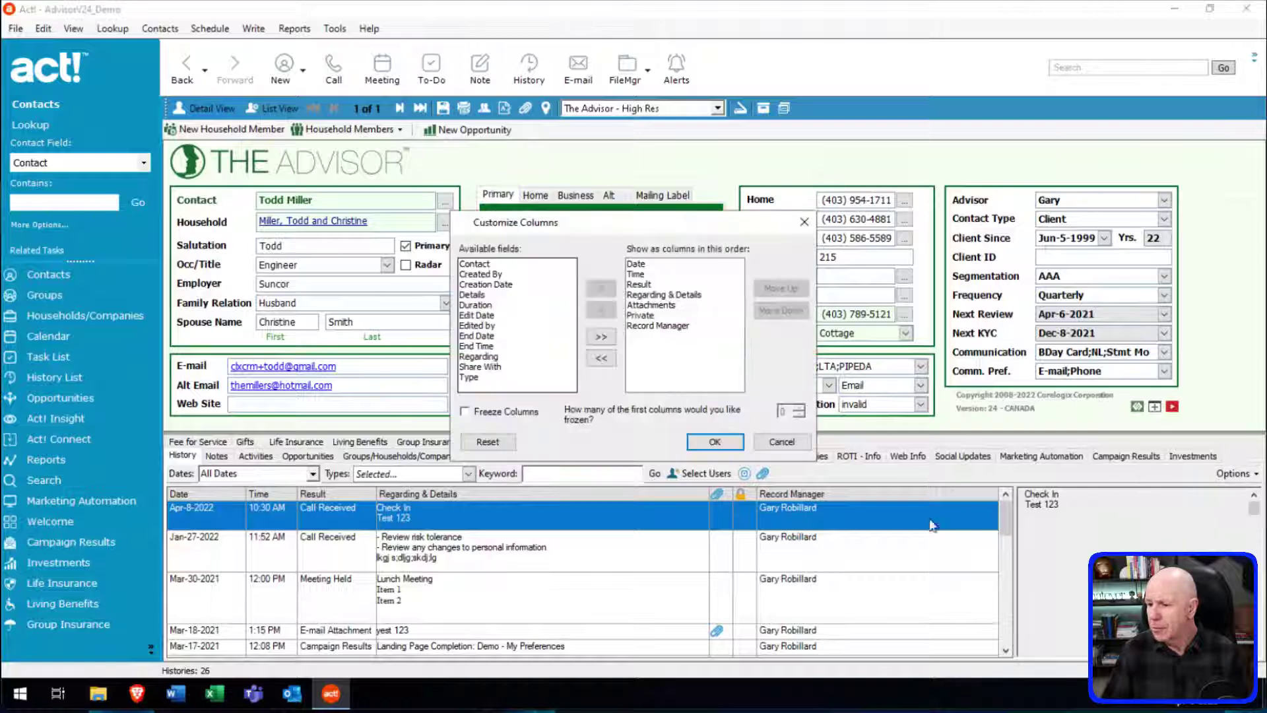
pyautogui.doubleClick(488, 308)
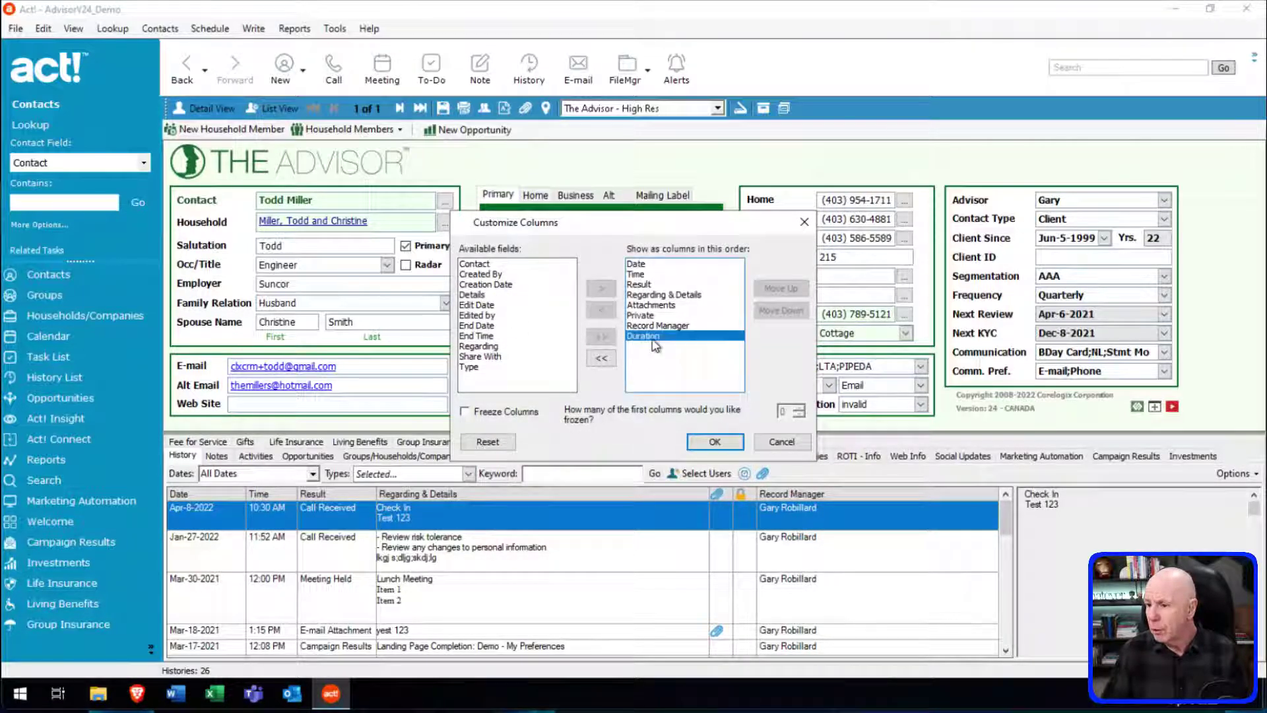
pyautogui.click(779, 289)
pyautogui.click(779, 288)
pyautogui.click(779, 289)
pyautogui.click(779, 288)
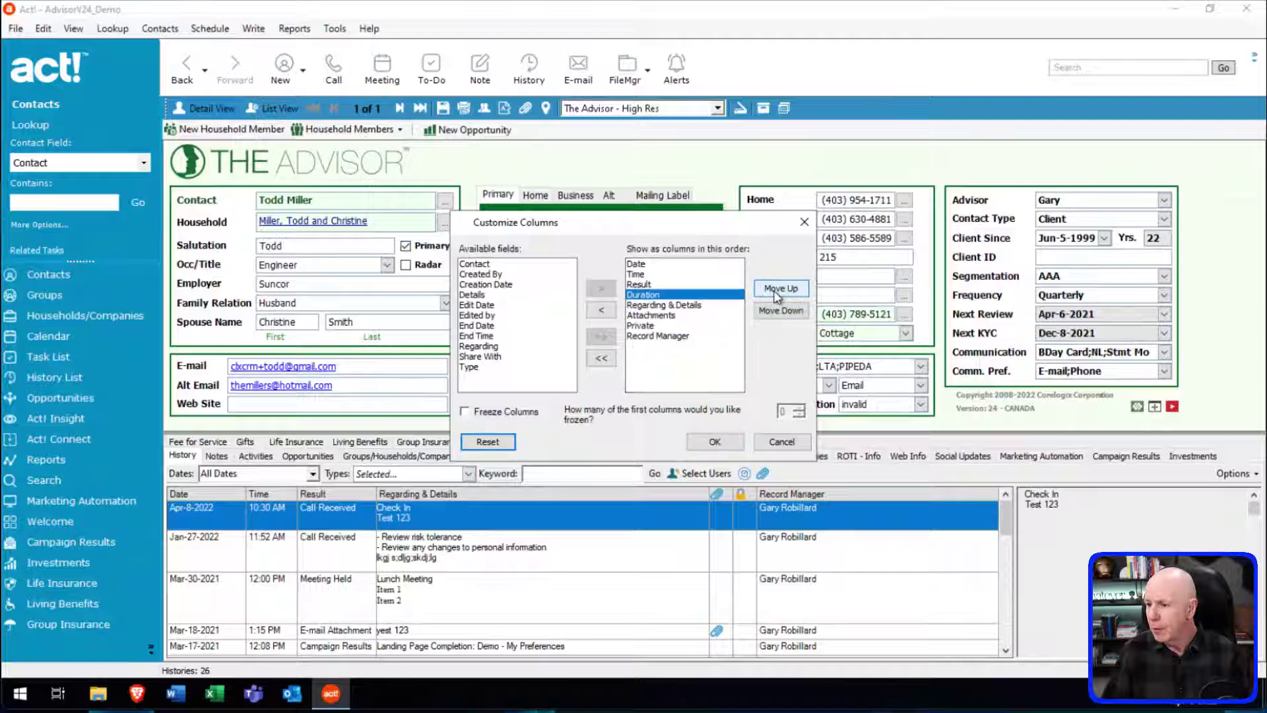
pyautogui.click(779, 289)
pyautogui.click(725, 442)
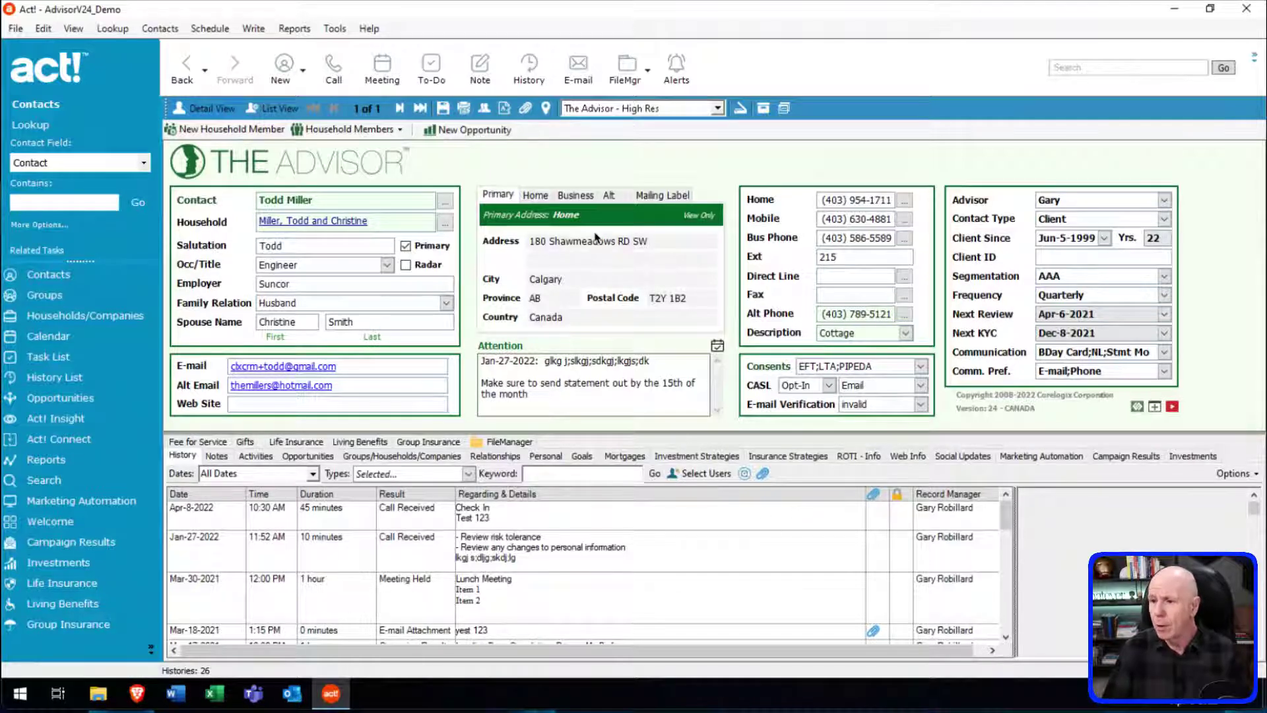
# Switch to the Calendar to view the April 4–8 work week.
pyautogui.click(159, 343)
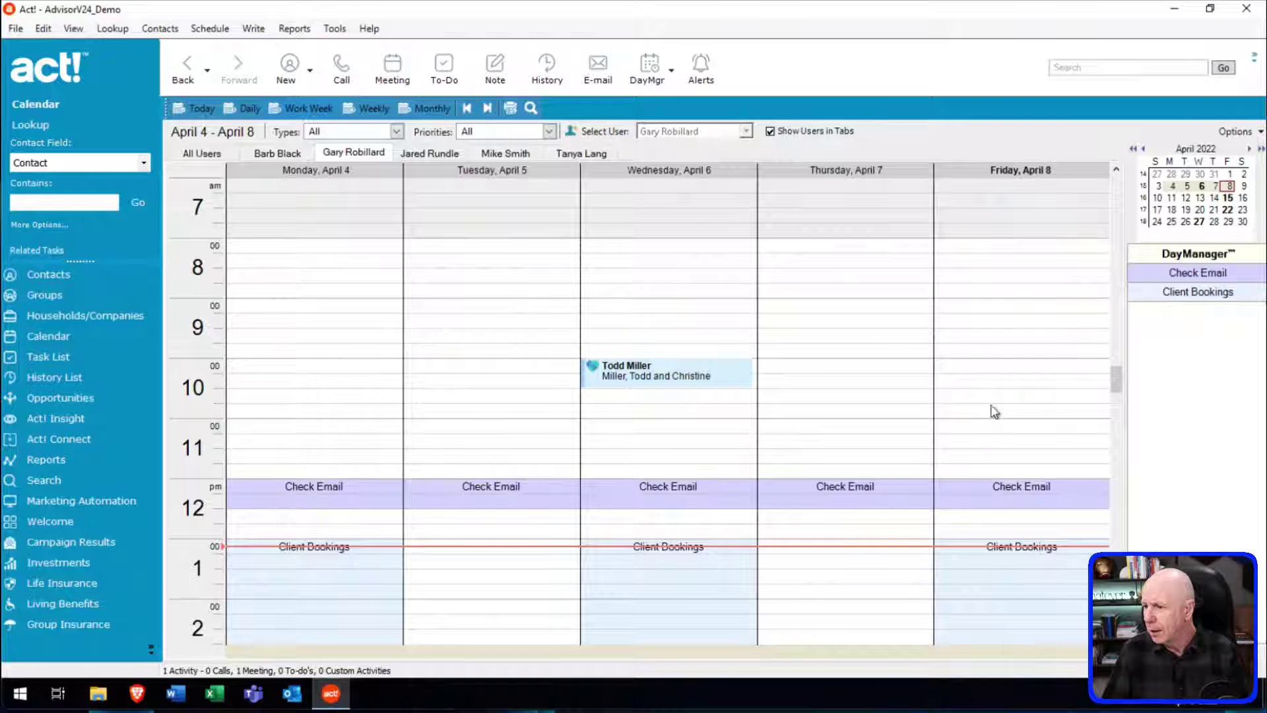
# Schedule a Friday, April 8 To-do at 11:30 AM regarding 'Test 456'.
pyautogui.moveTo(979, 424); pyautogui.dragTo(981, 446)
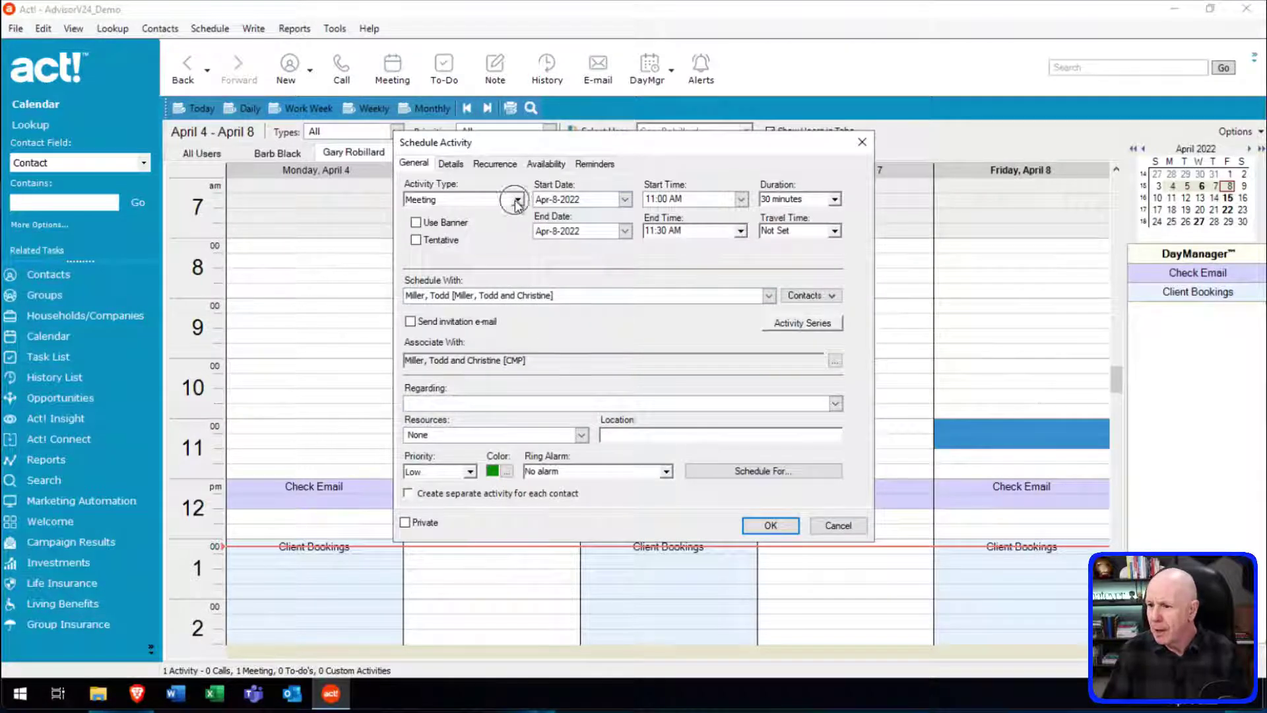
pyautogui.click(516, 200)
pyautogui.click(444, 227)
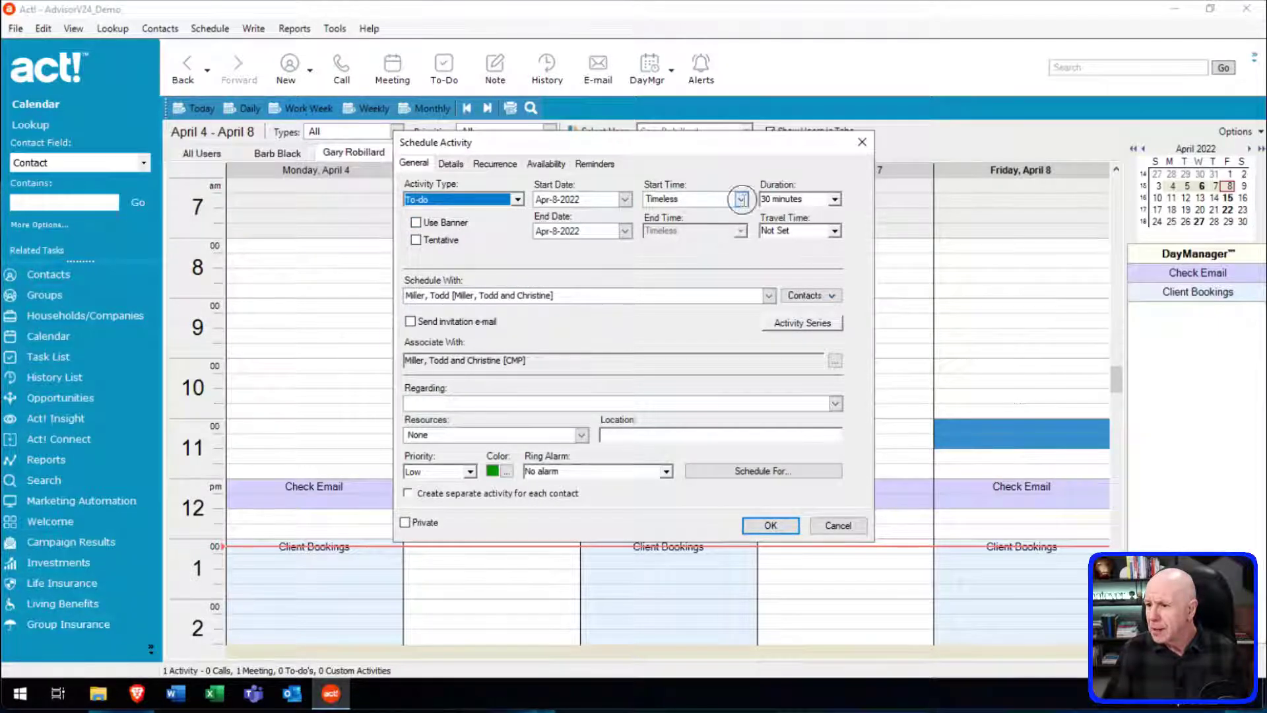
pyautogui.click(741, 198)
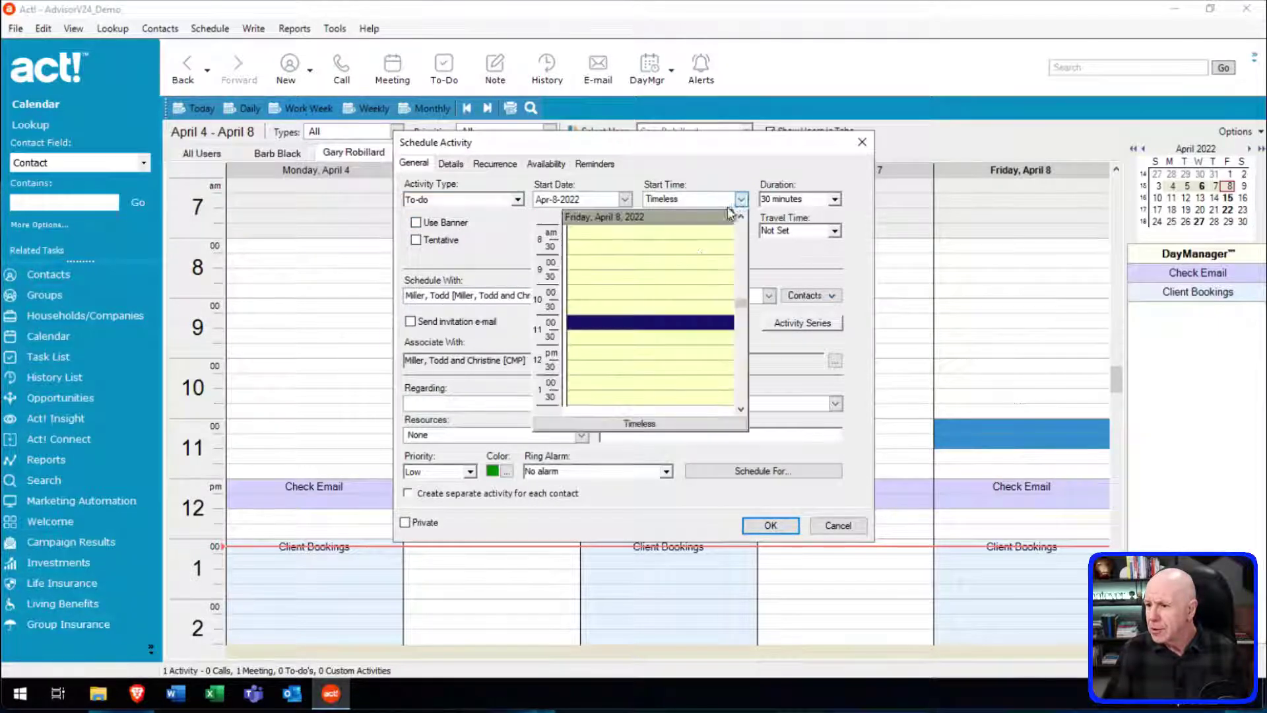
pyautogui.click(583, 342)
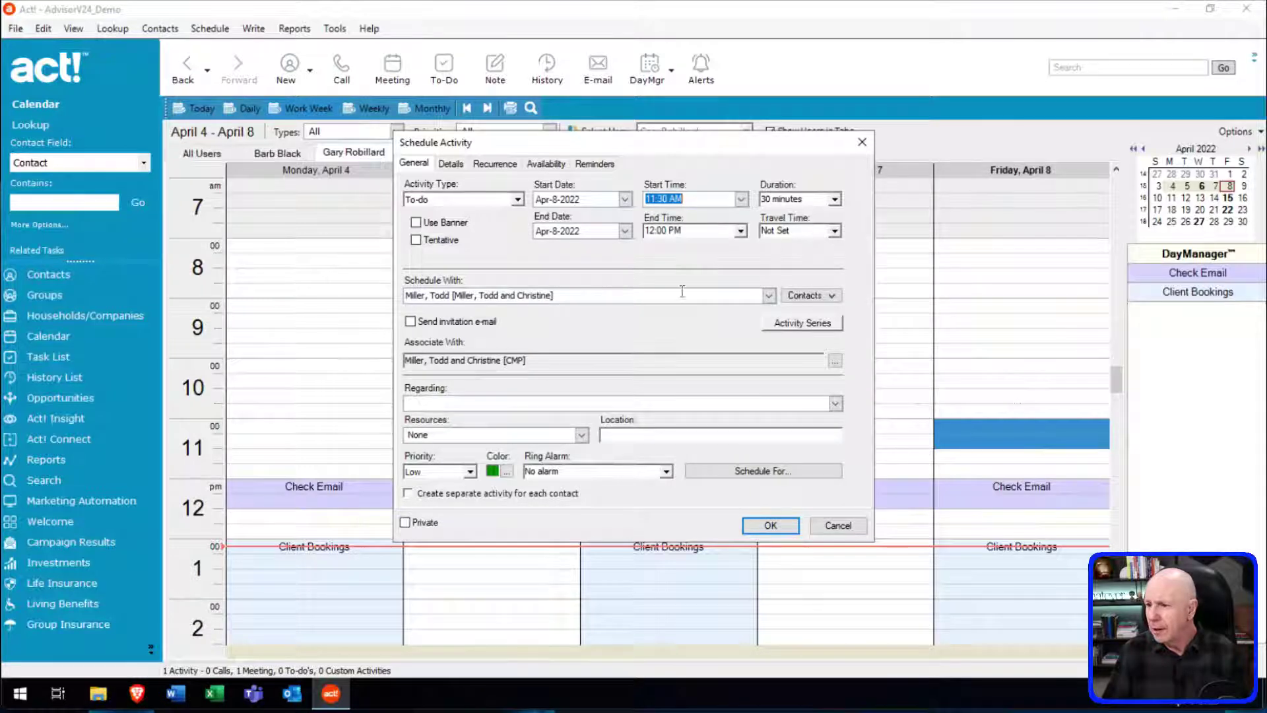
pyautogui.click(455, 403)
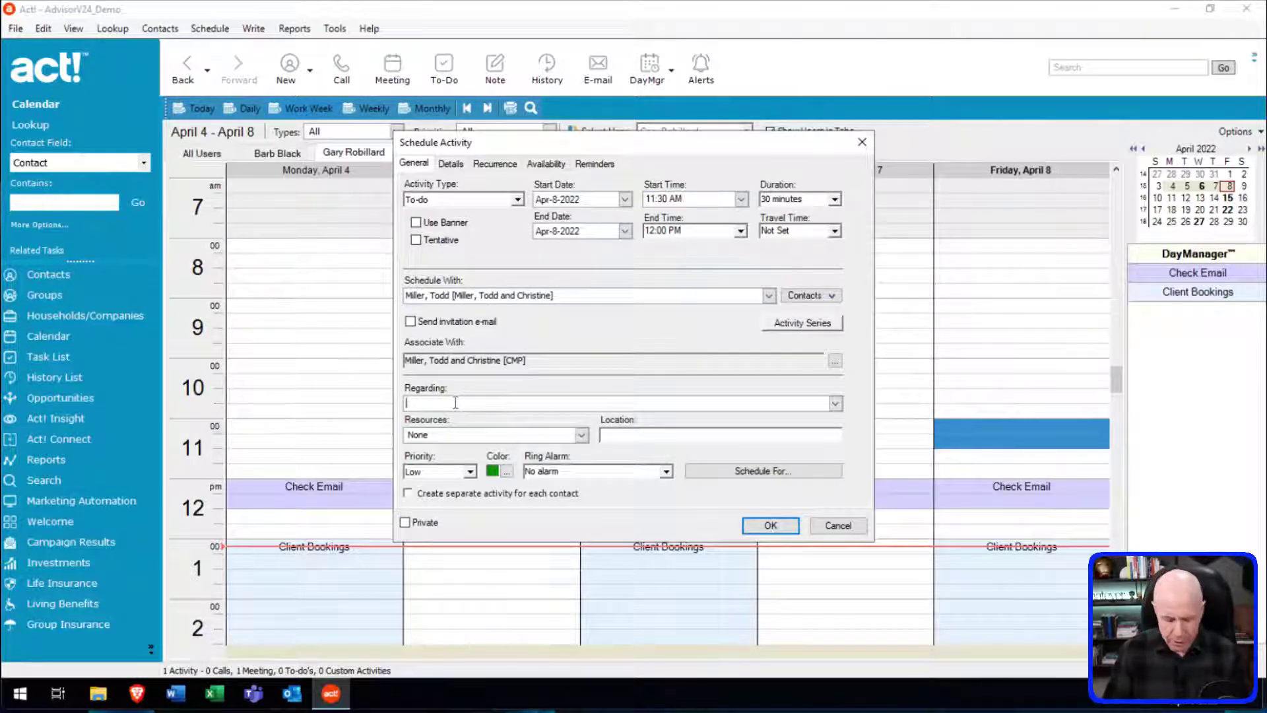
pyautogui.write('Test')
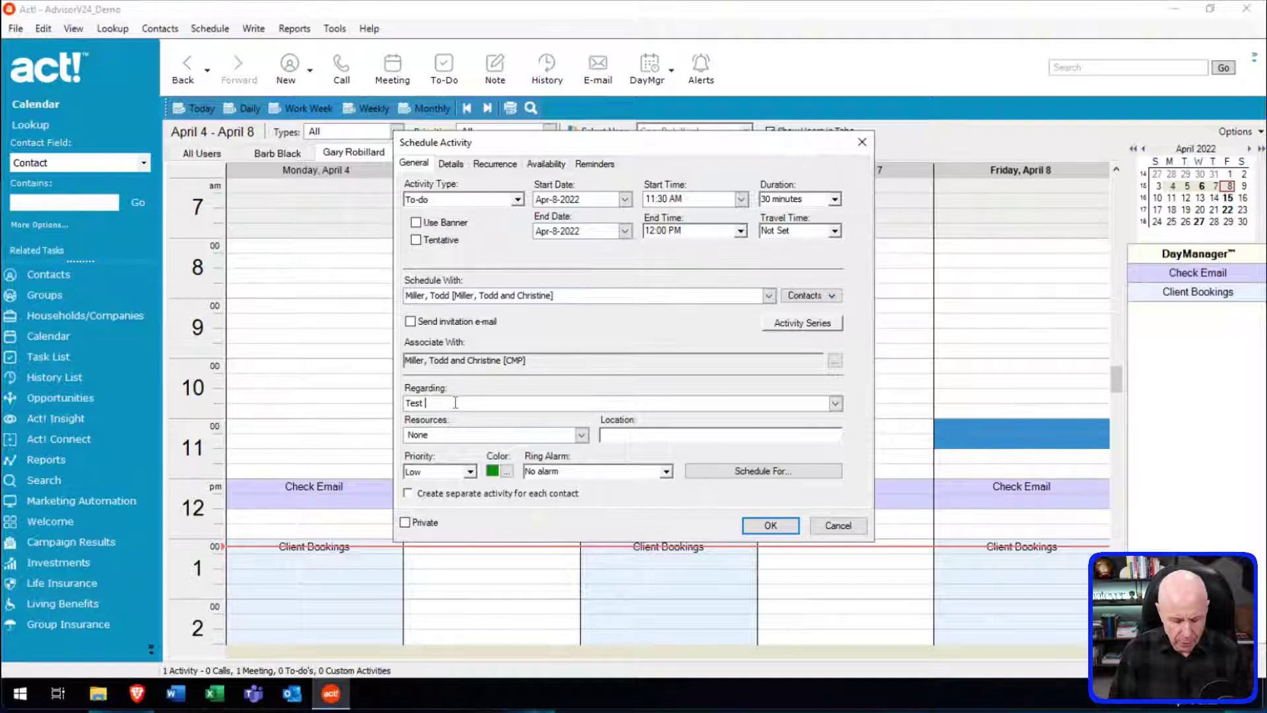
pyautogui.write(' 456')
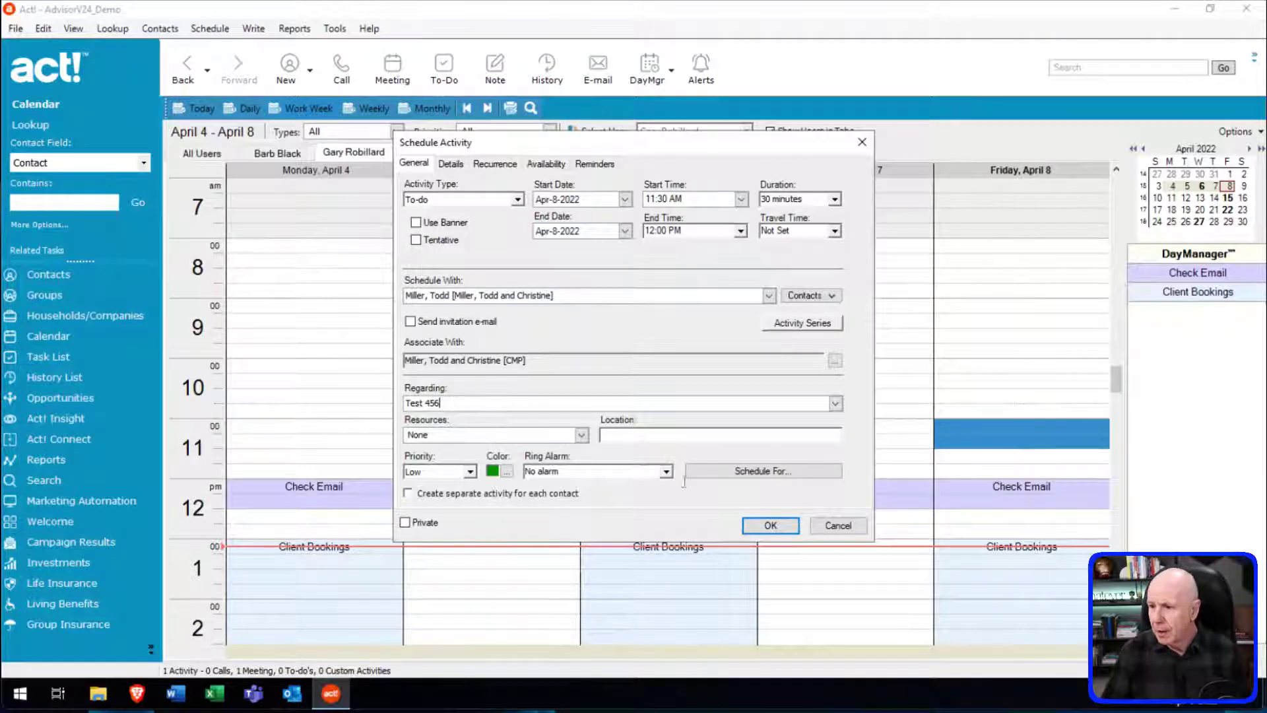
pyautogui.click(450, 165)
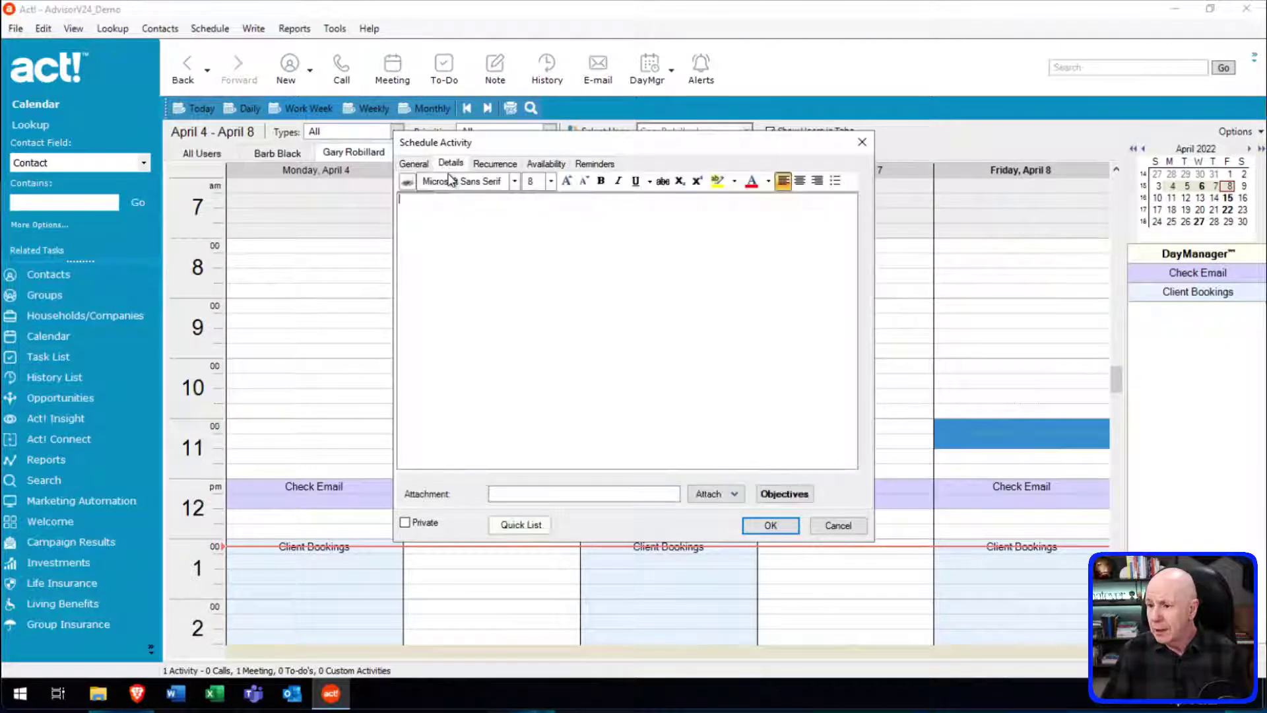
pyautogui.click(421, 216)
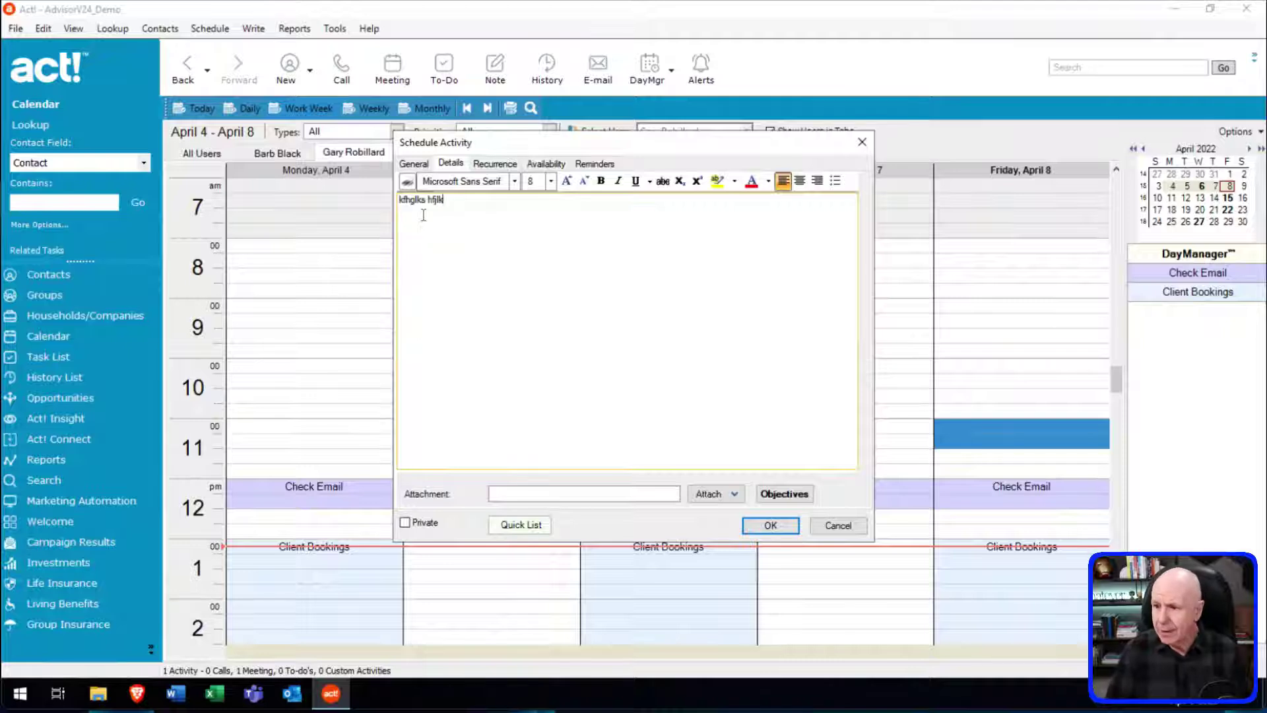
pyautogui.click(781, 523)
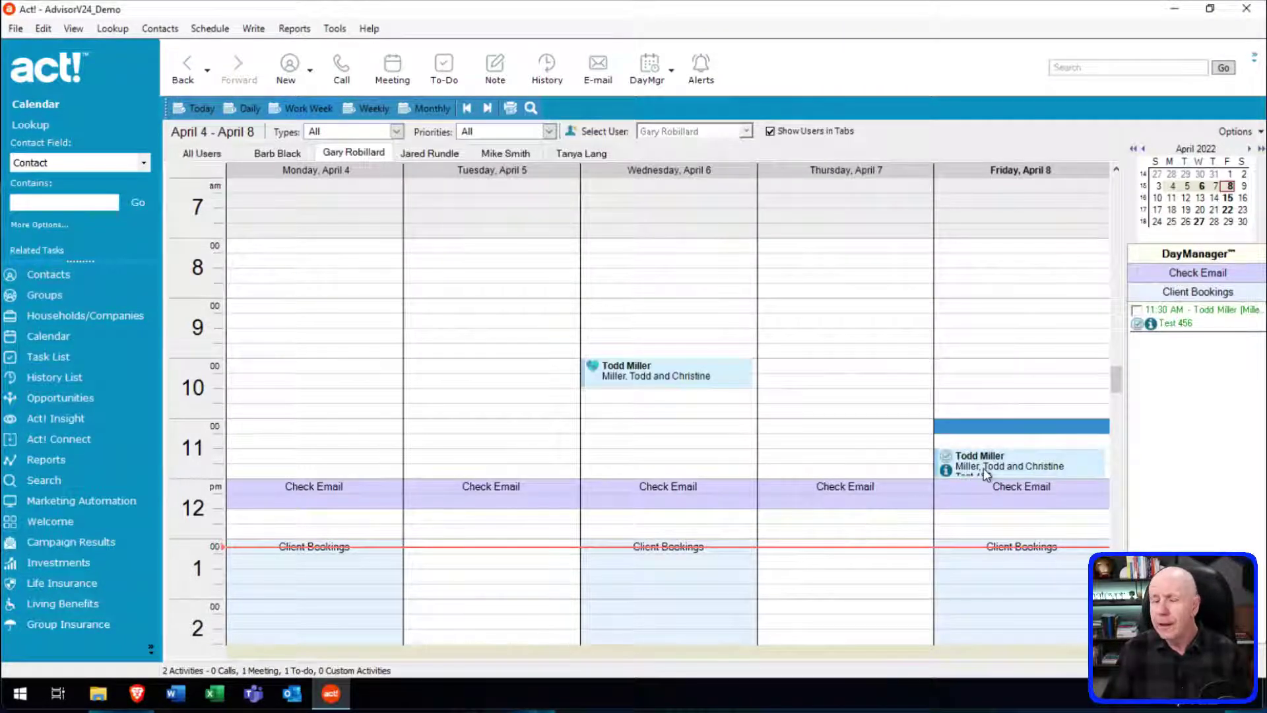
pyautogui.moveTo(983, 469)
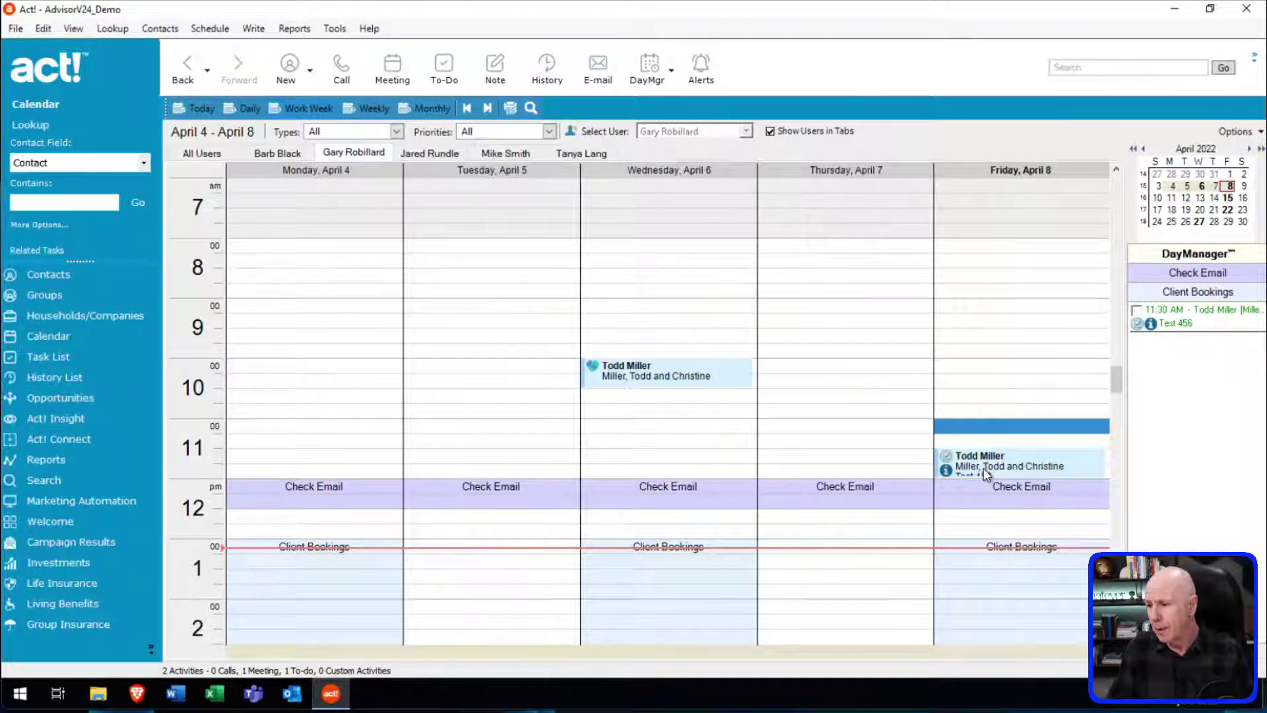
# Select the Friday to-do and start marking it done, then cancel the Clear Activity dialog.
pyautogui.click(993, 469)
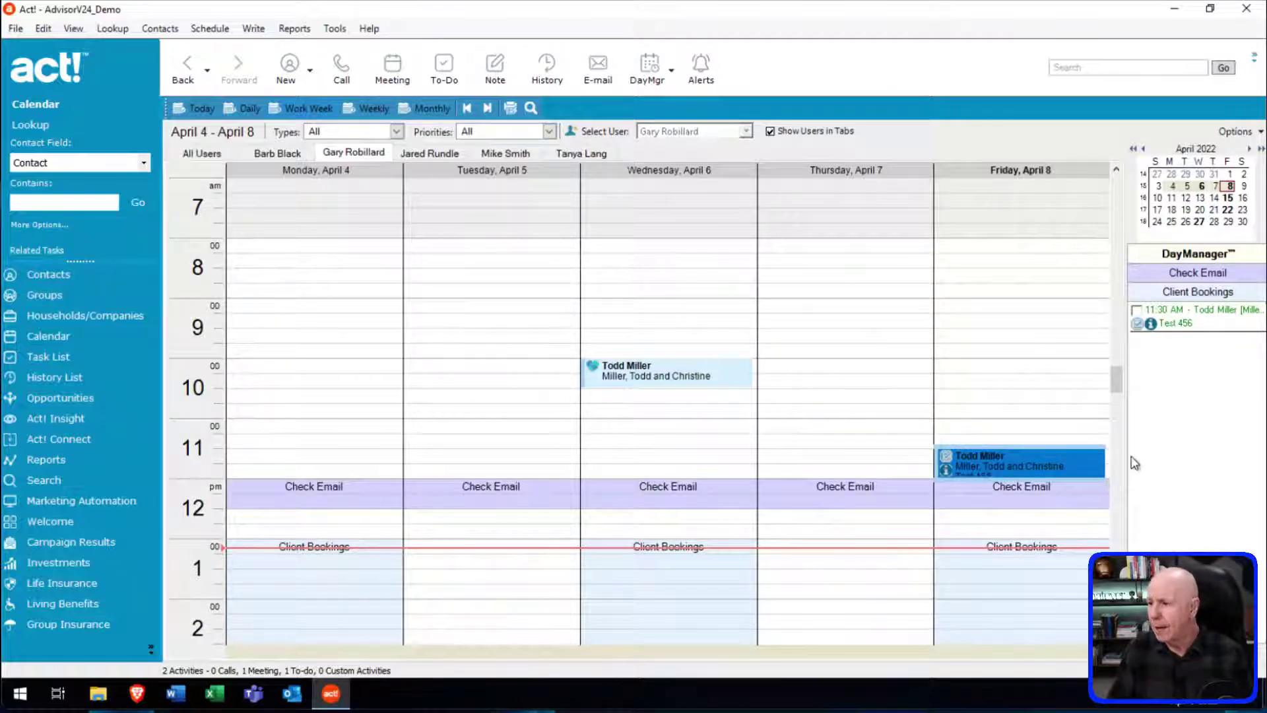
pyautogui.rightClick(1003, 461)
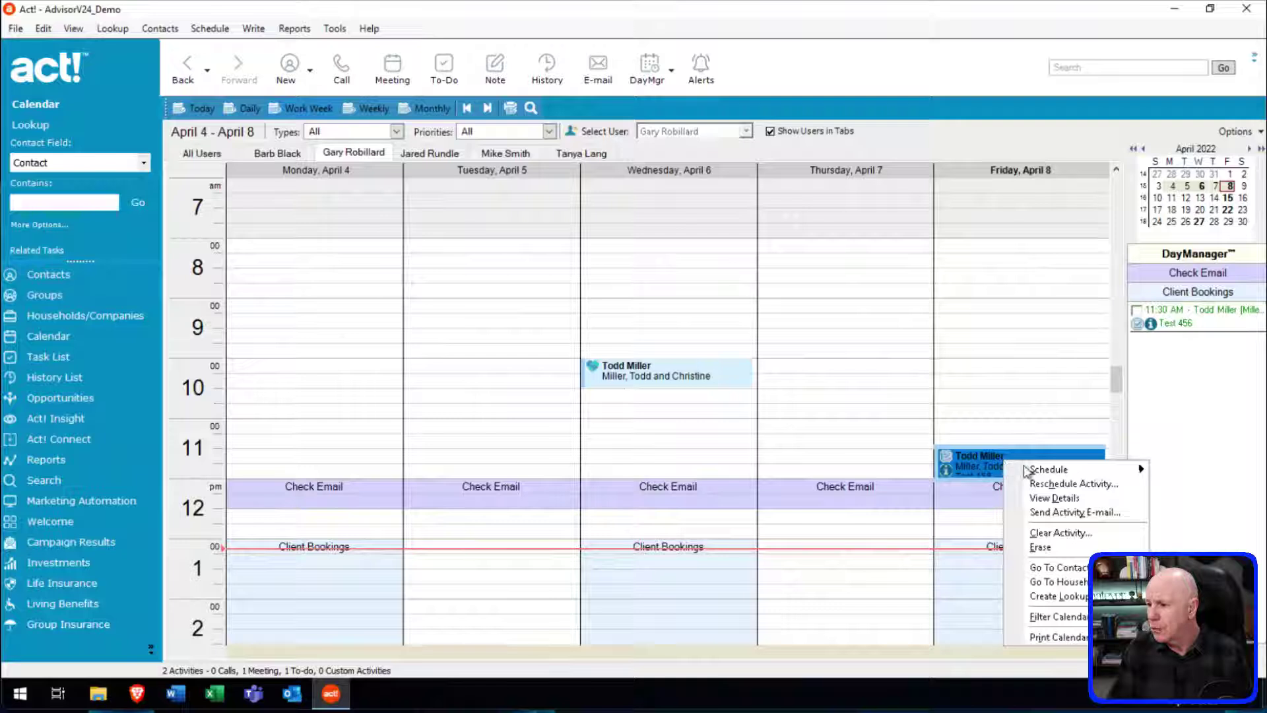
pyautogui.click(1176, 429)
pyautogui.click(979, 429)
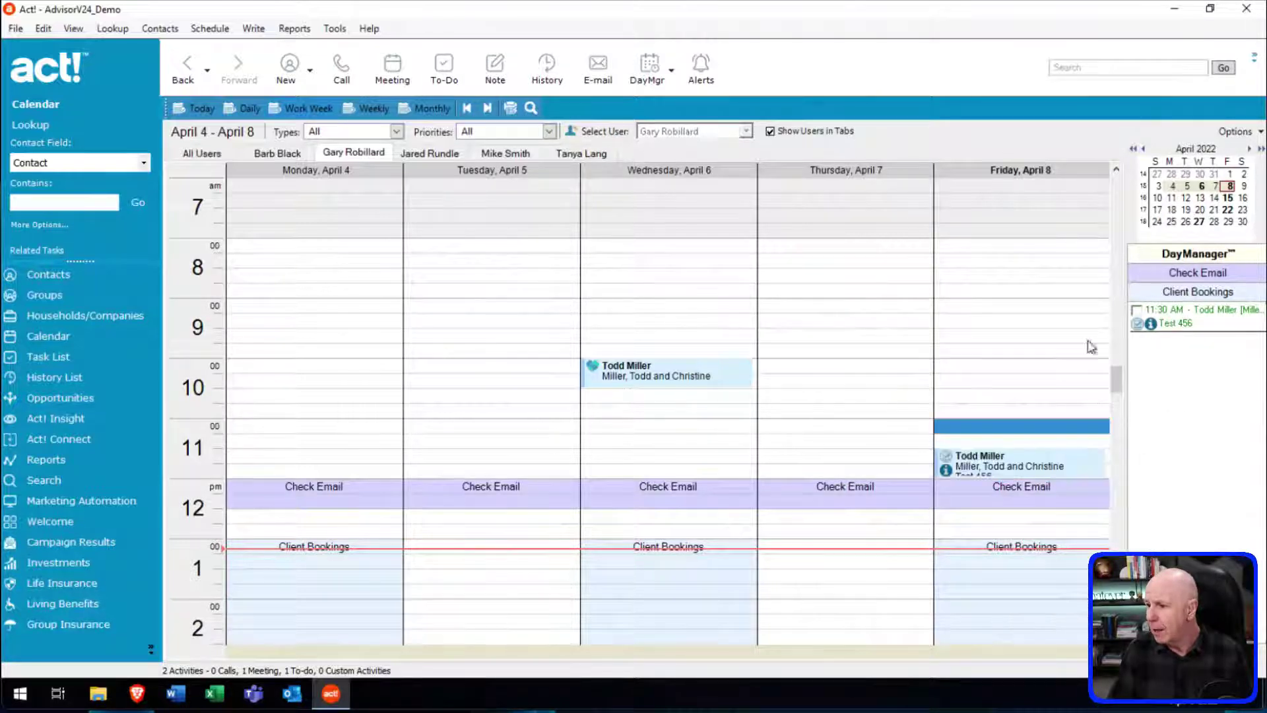
pyautogui.click(993, 474)
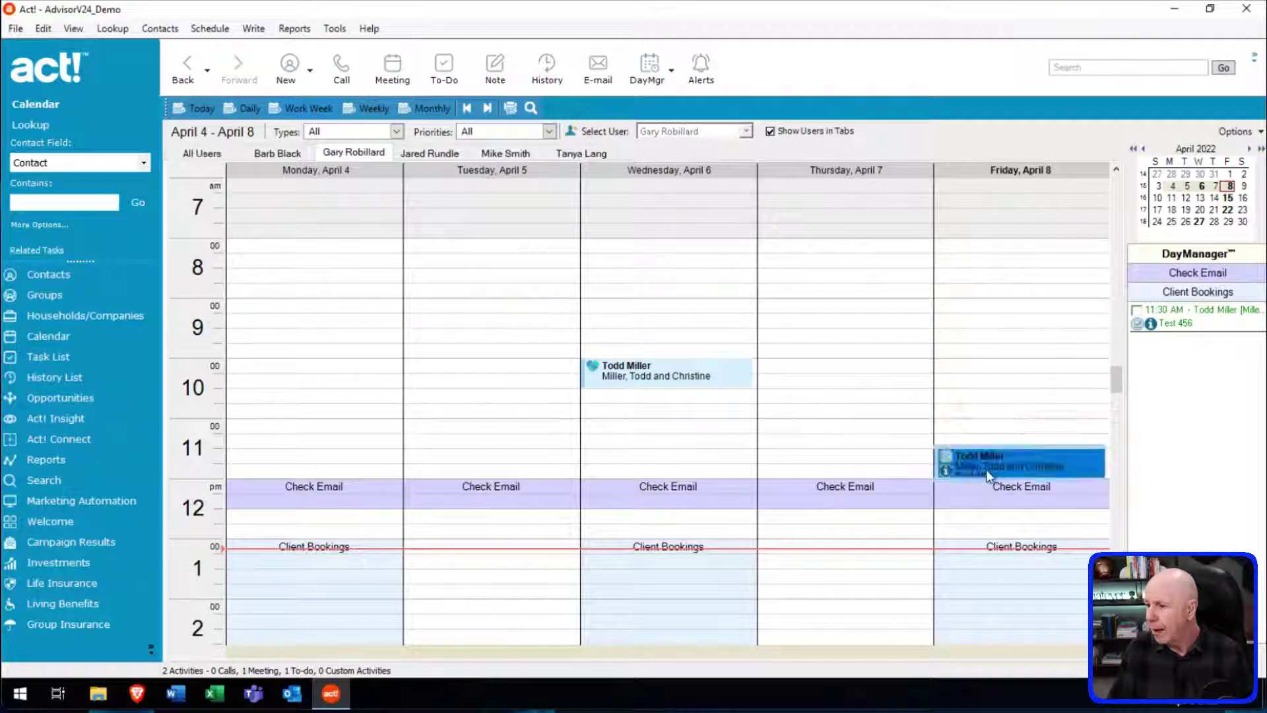
pyautogui.click(1140, 315)
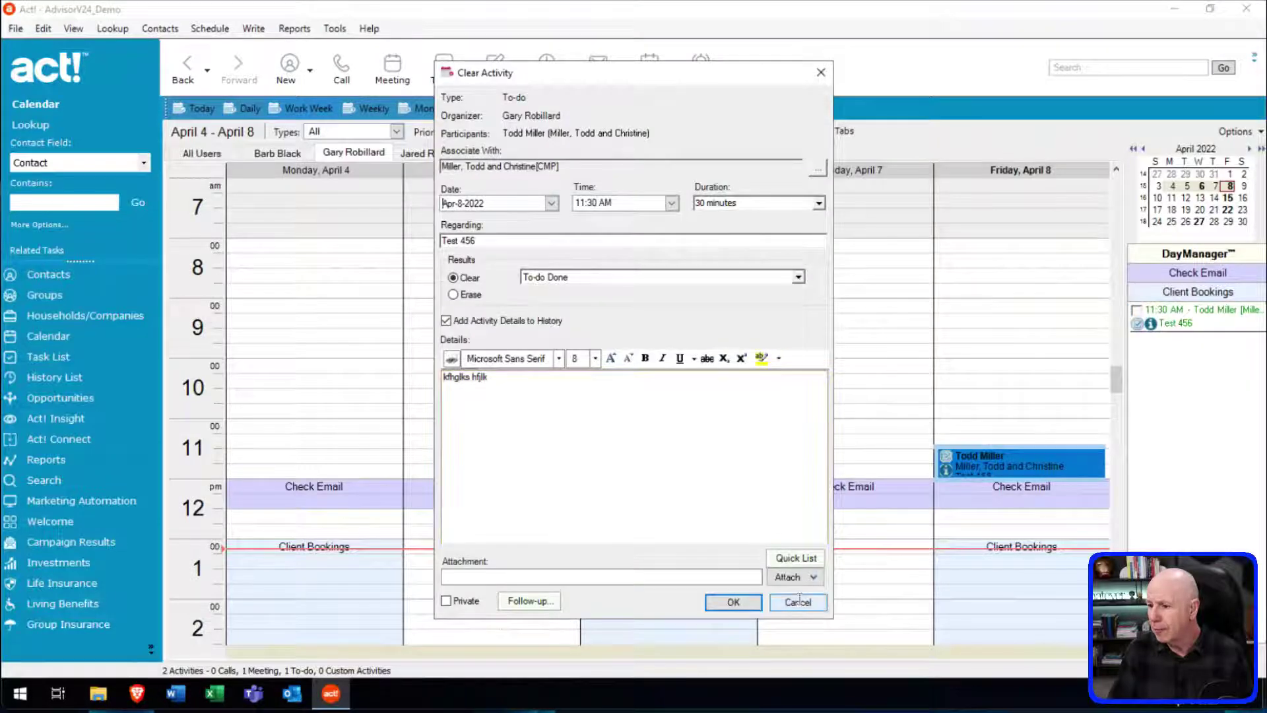
pyautogui.click(799, 599)
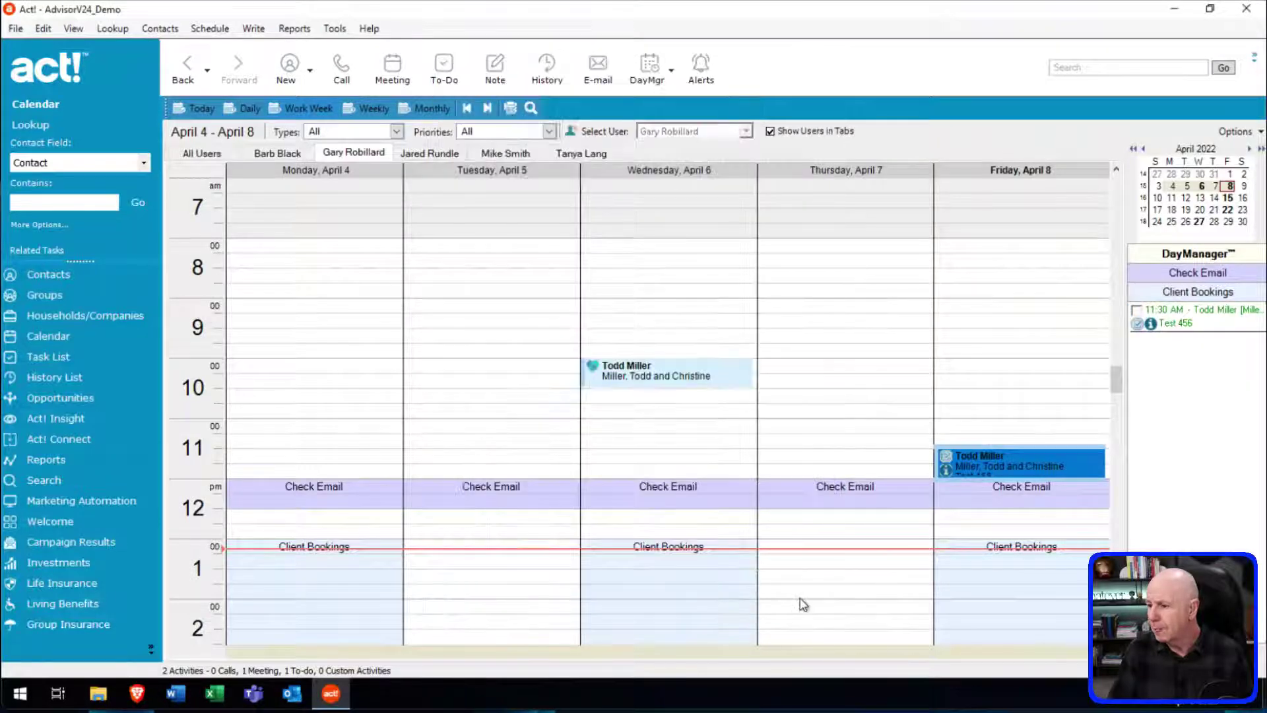
# Choose Clear Activity from the to-do's right-click menu and cancel again, leaving it uncleared.
pyautogui.rightClick(968, 455)
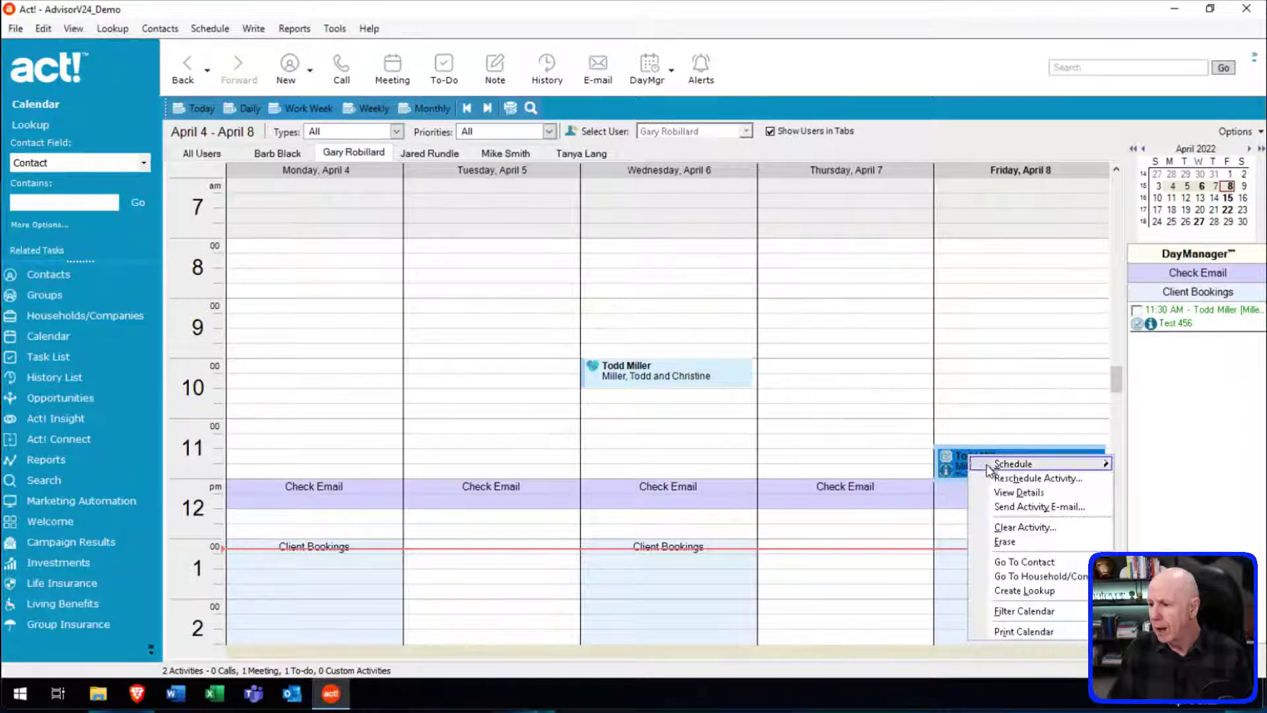
pyautogui.moveTo(988, 470)
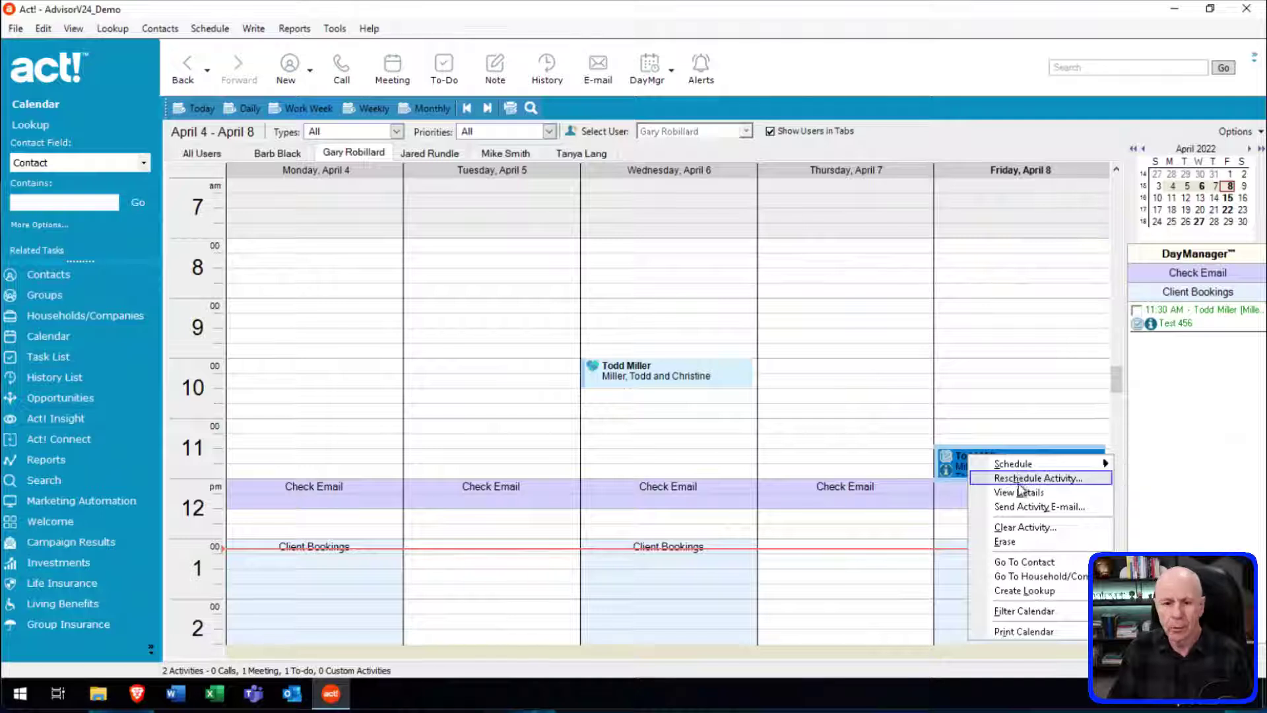
pyautogui.click(1039, 563)
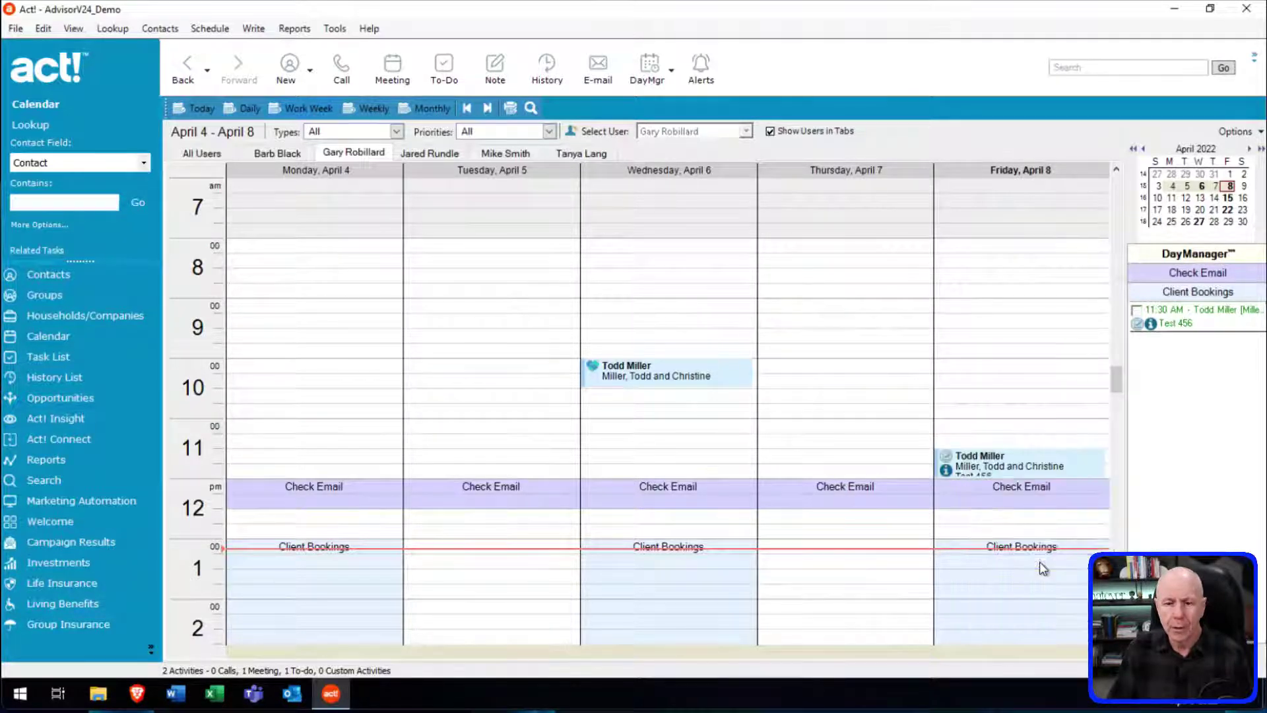
pyautogui.click(1018, 461)
pyautogui.rightClick(1018, 462)
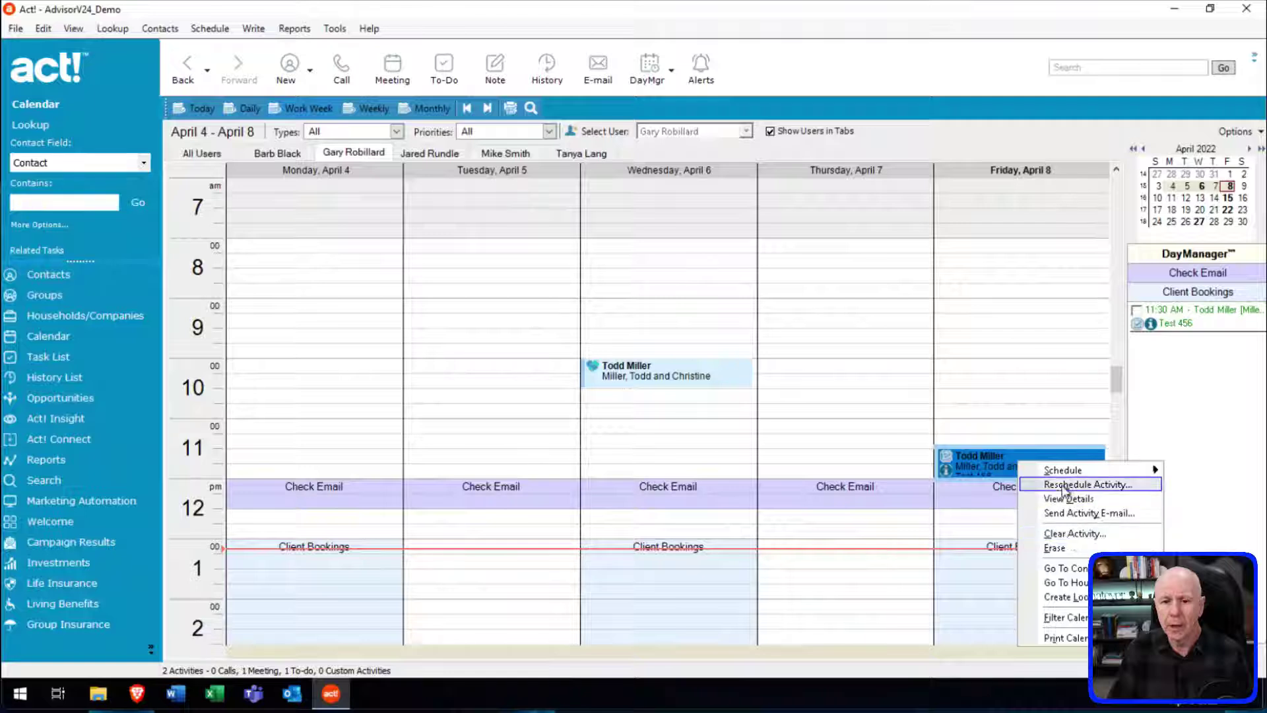
pyautogui.click(1070, 536)
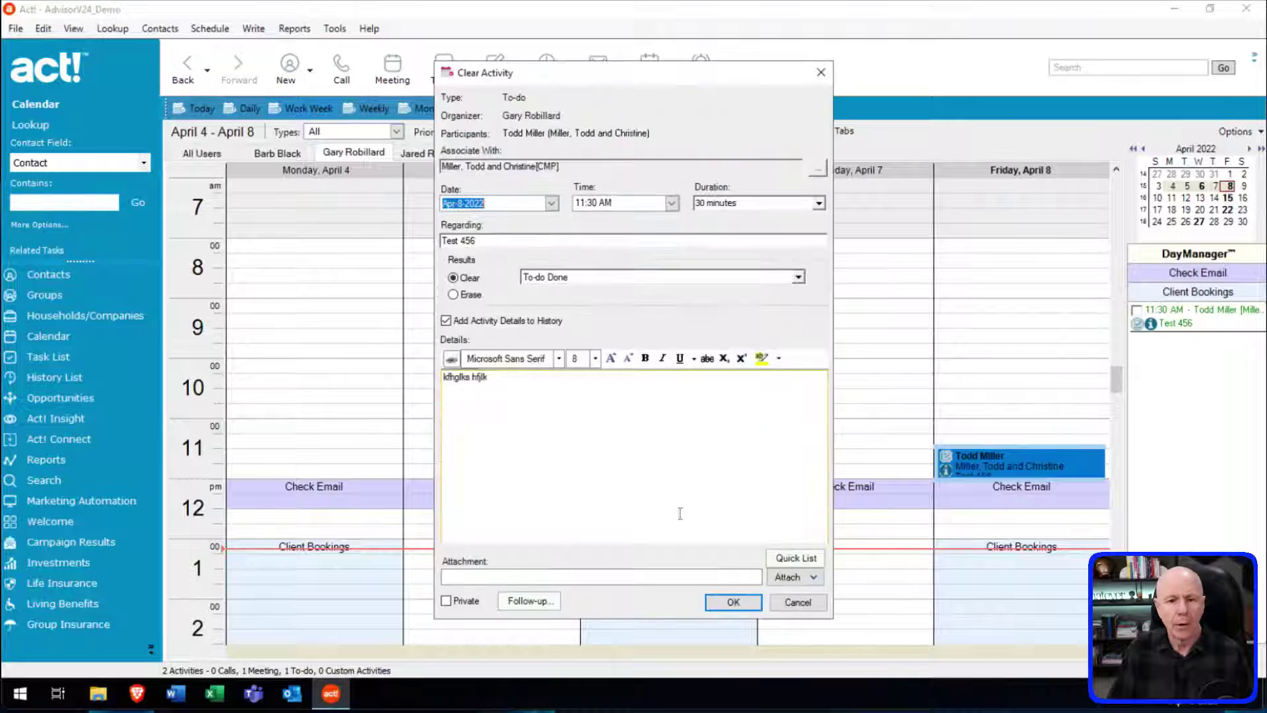
pyautogui.click(798, 602)
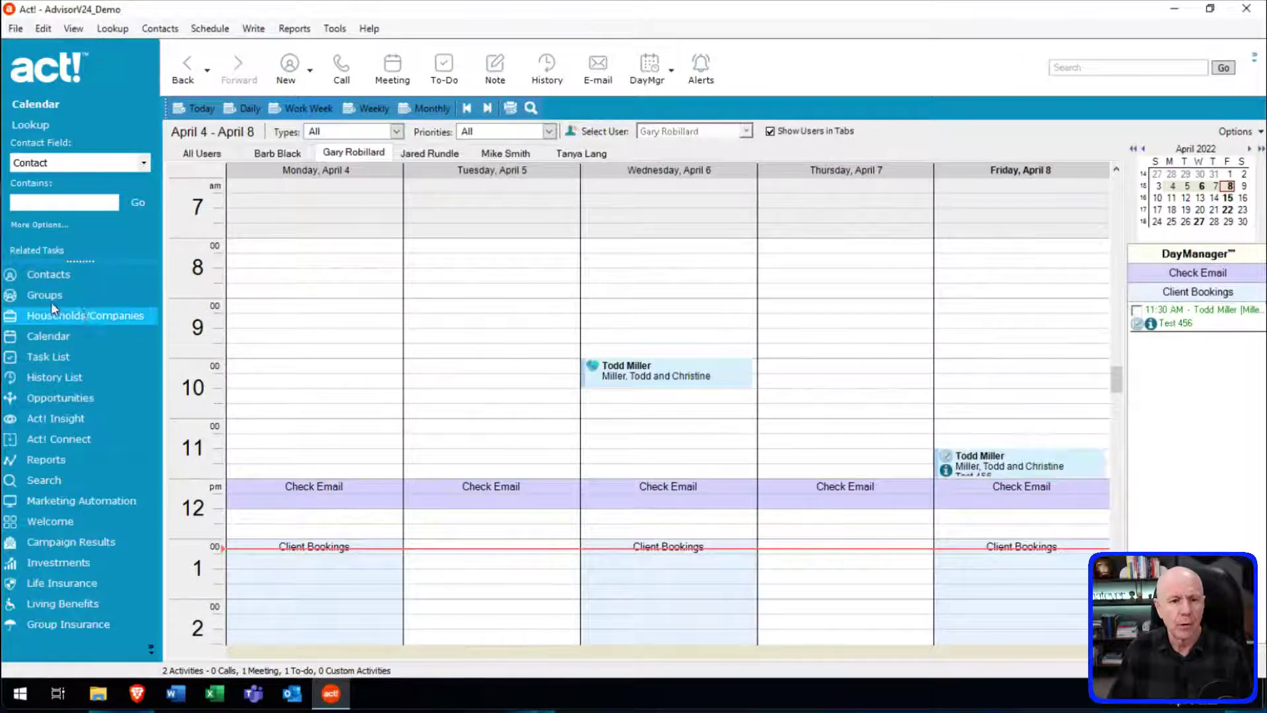
# Open the contact's Activities tab and sort it by Date, newest first.
pyautogui.click(52, 276)
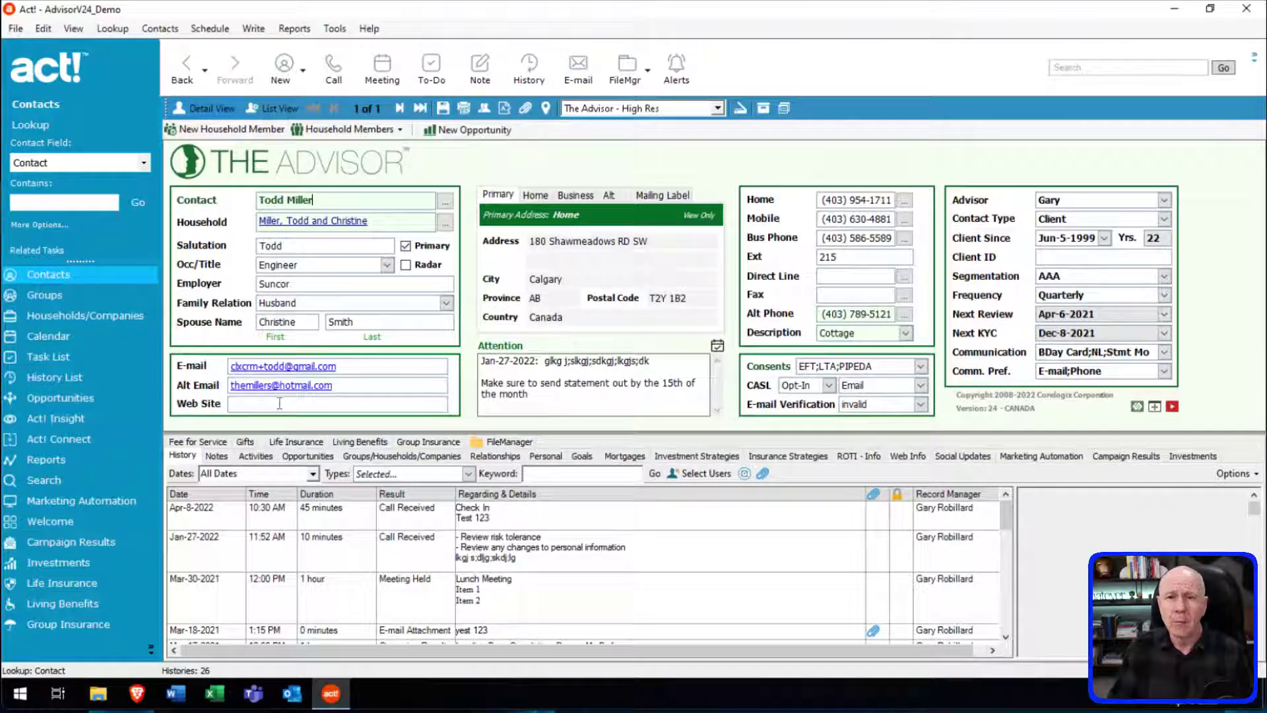
pyautogui.click(60, 377)
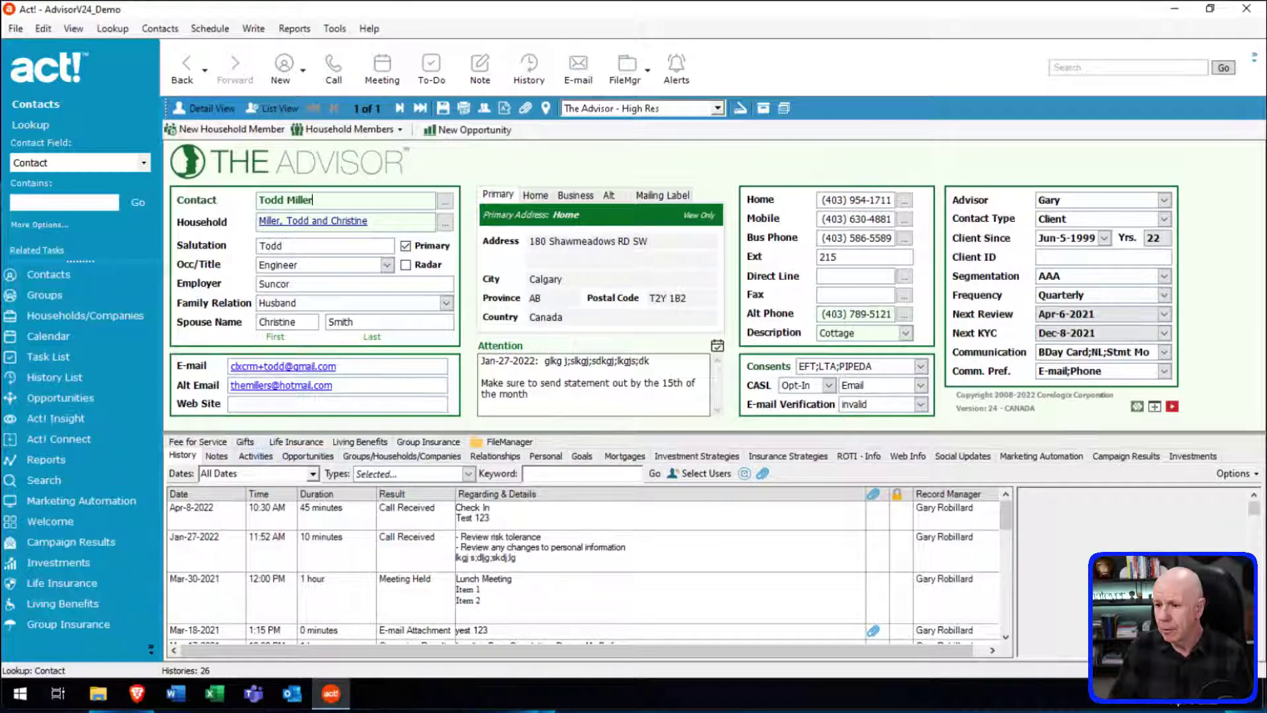
pyautogui.click(256, 455)
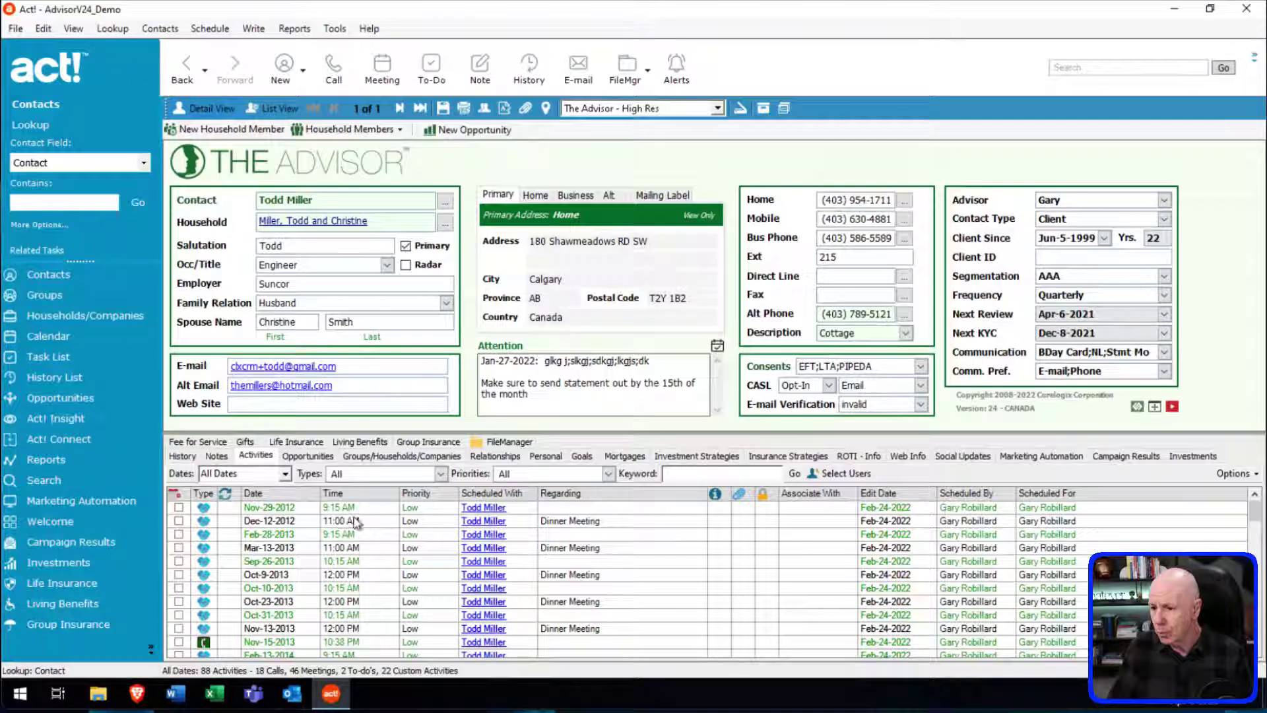
pyautogui.click(295, 496)
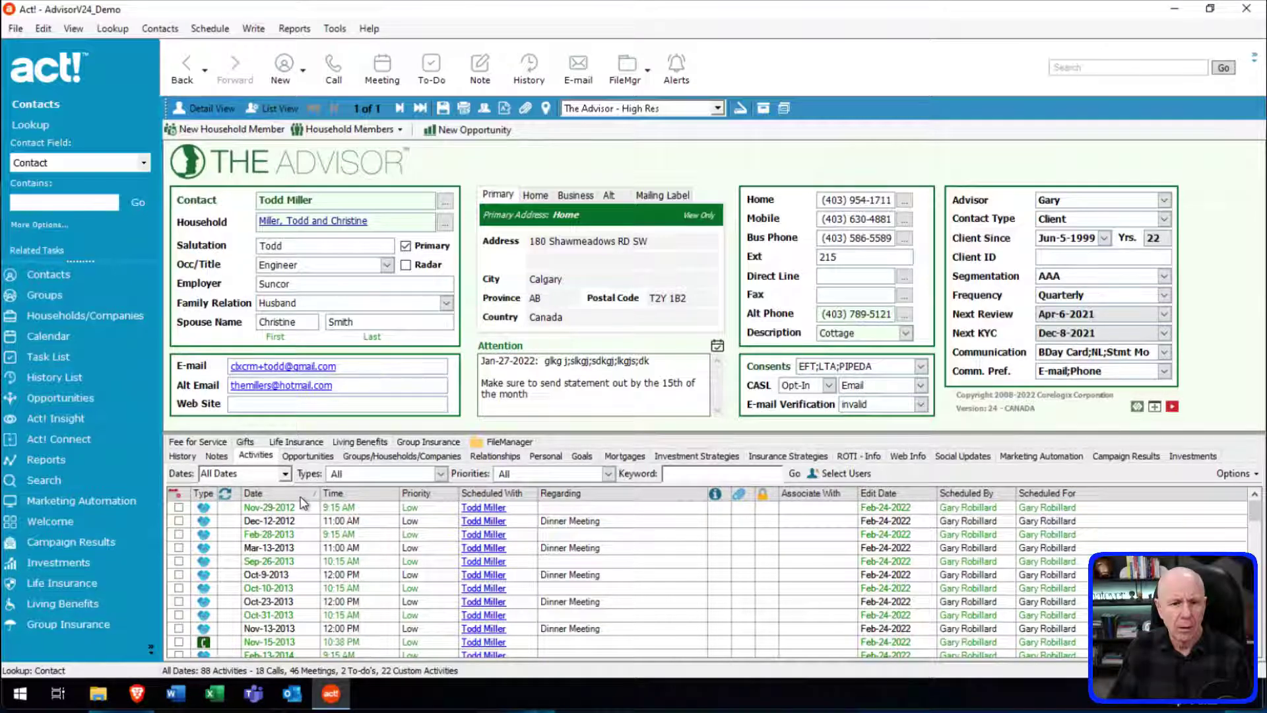
pyautogui.click(301, 494)
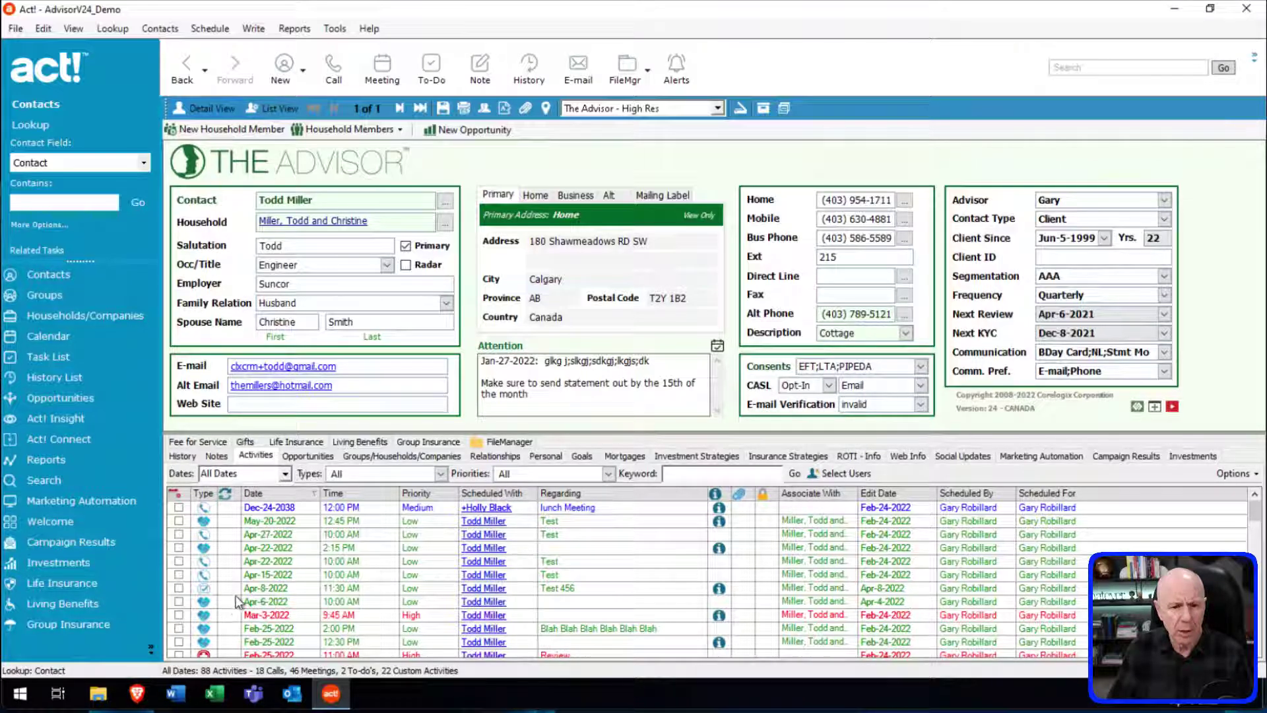
# Clear the Apr-8-2022 Test 456 to-do, adding 'Blah Blah Blah' on a new details line.
pyautogui.click(180, 589)
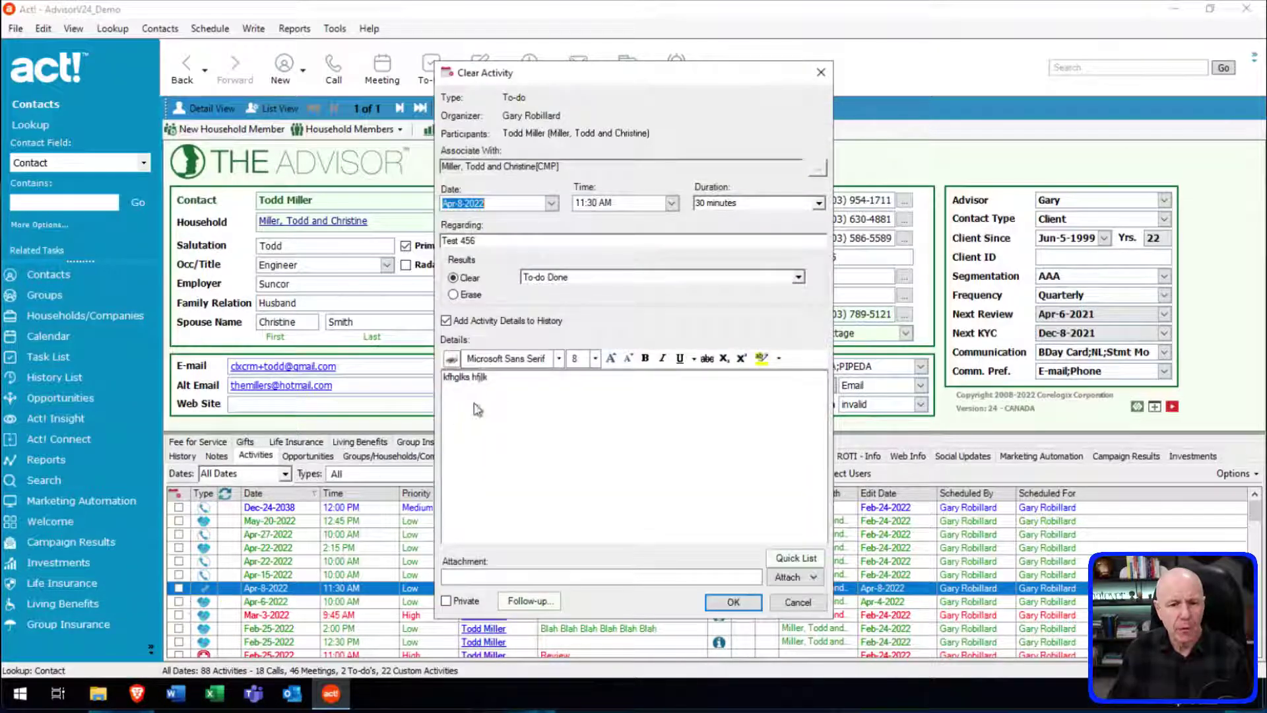
pyautogui.click(515, 377)
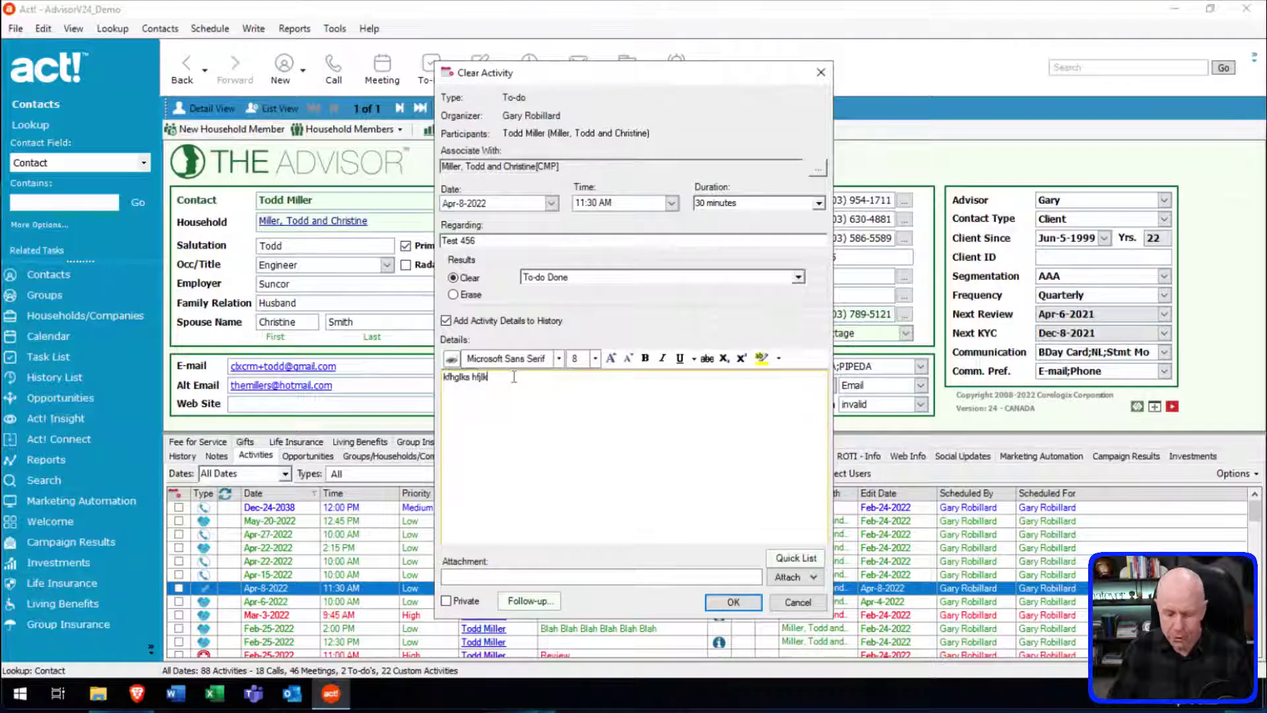
pyautogui.write('kfhglks hfjlk')
pyautogui.press('Return')
pyautogui.write('Bl')
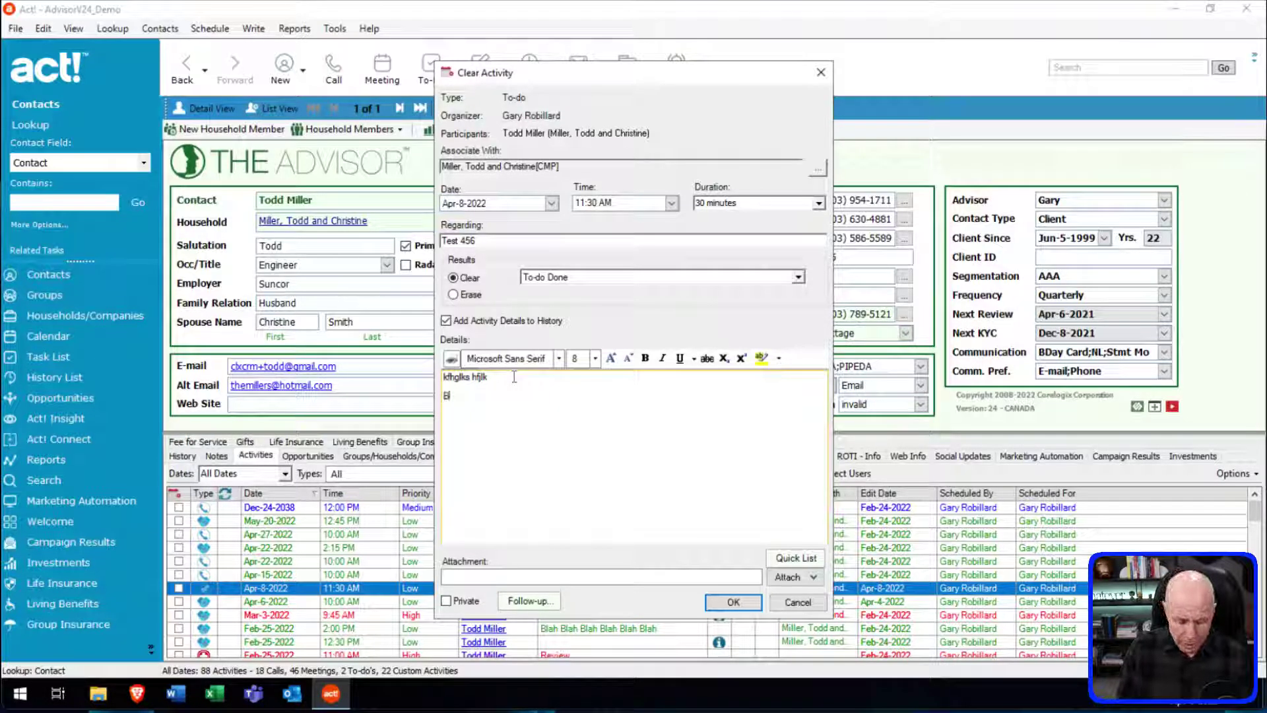
pyautogui.write('ah Blah Bl')
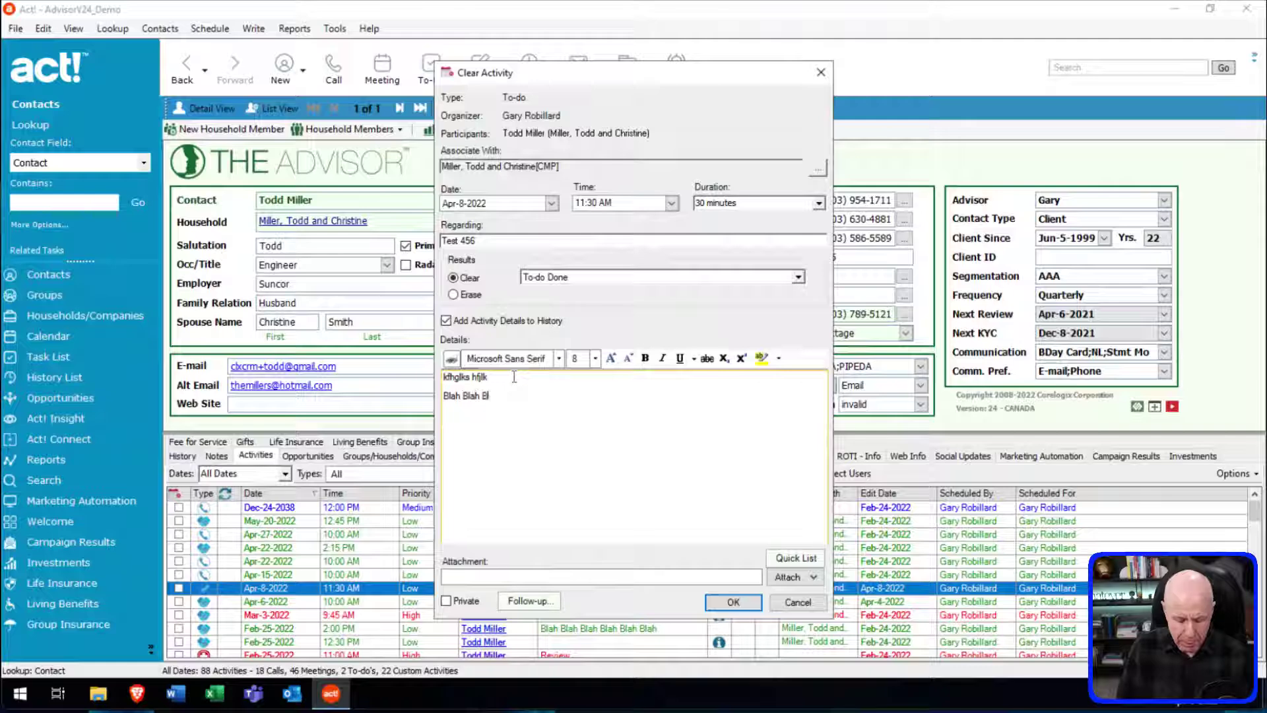
pyautogui.write('ah')
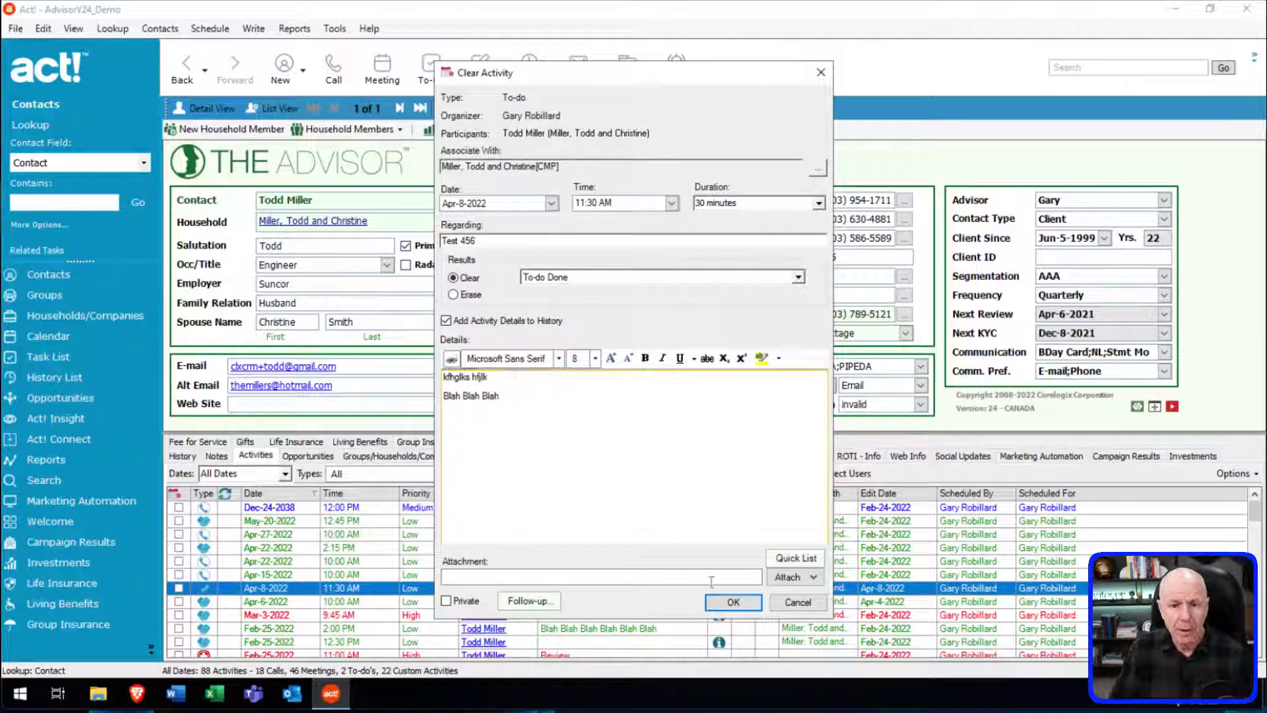
pyautogui.click(732, 602)
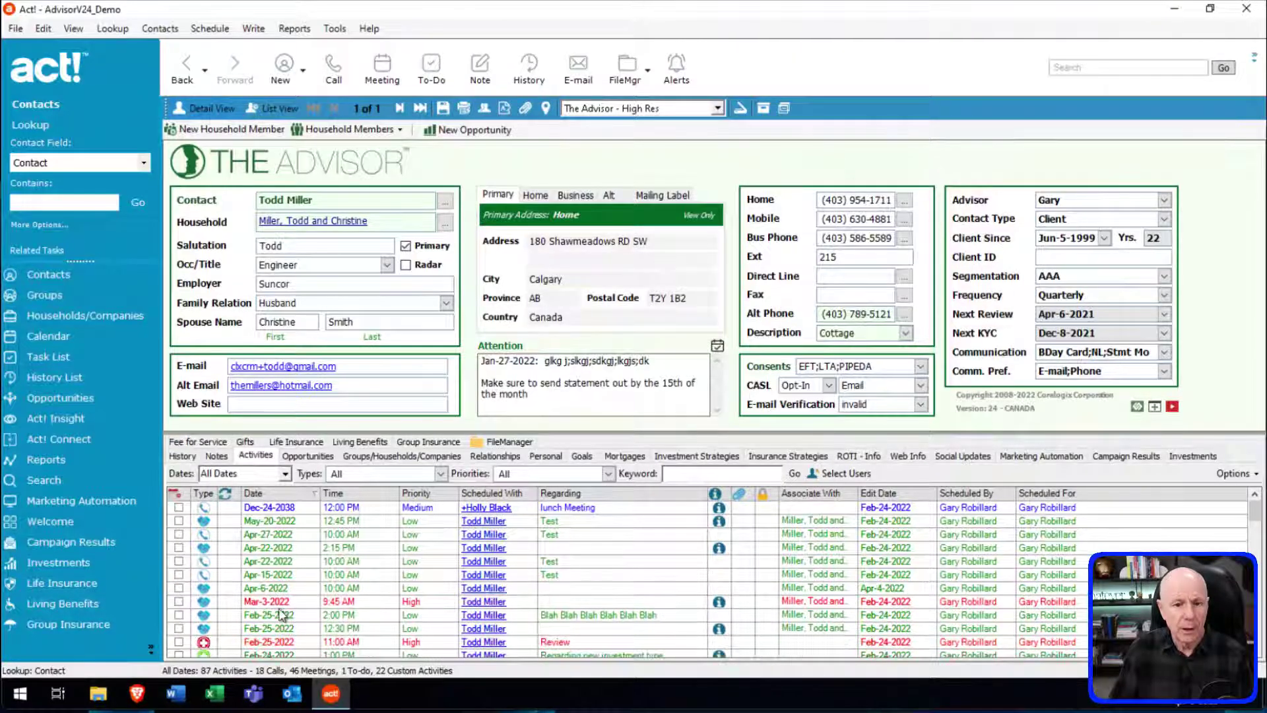
pyautogui.click(185, 457)
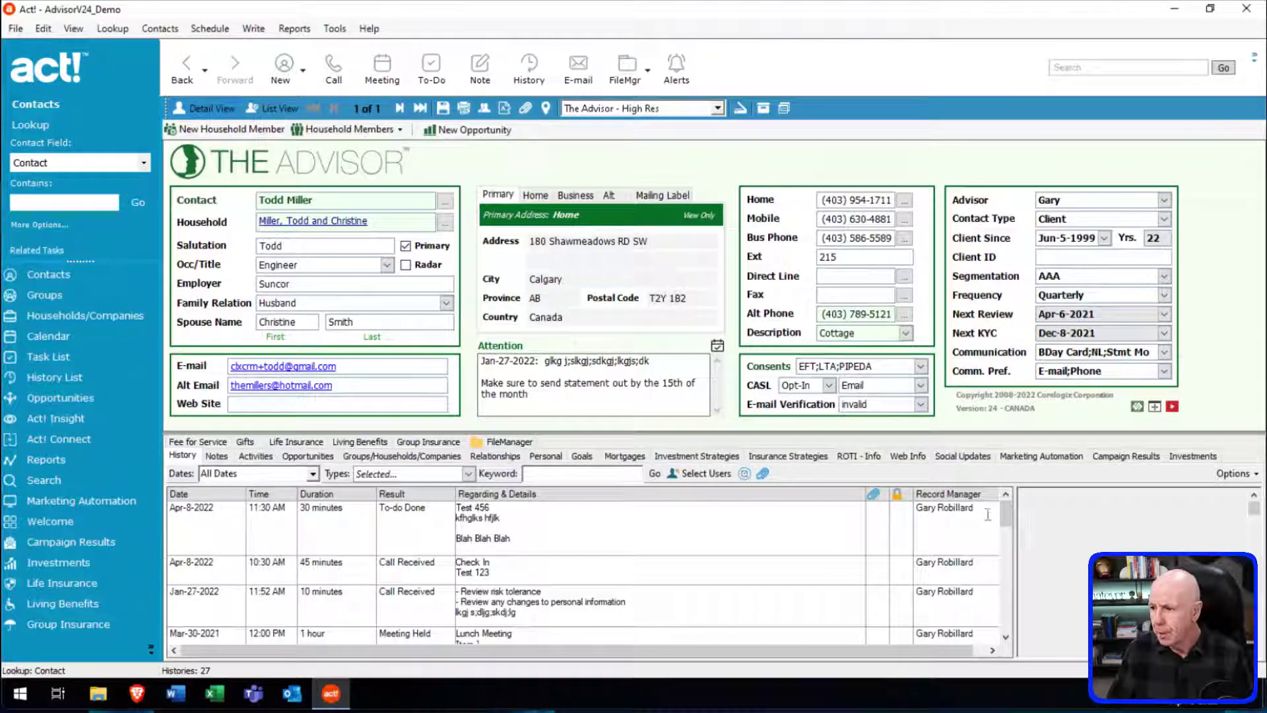
# Scroll the 27-entry History list to review the To-do Done Test 456 entry.
pyautogui.moveTo(1006, 516); pyautogui.dragTo(1007, 538)
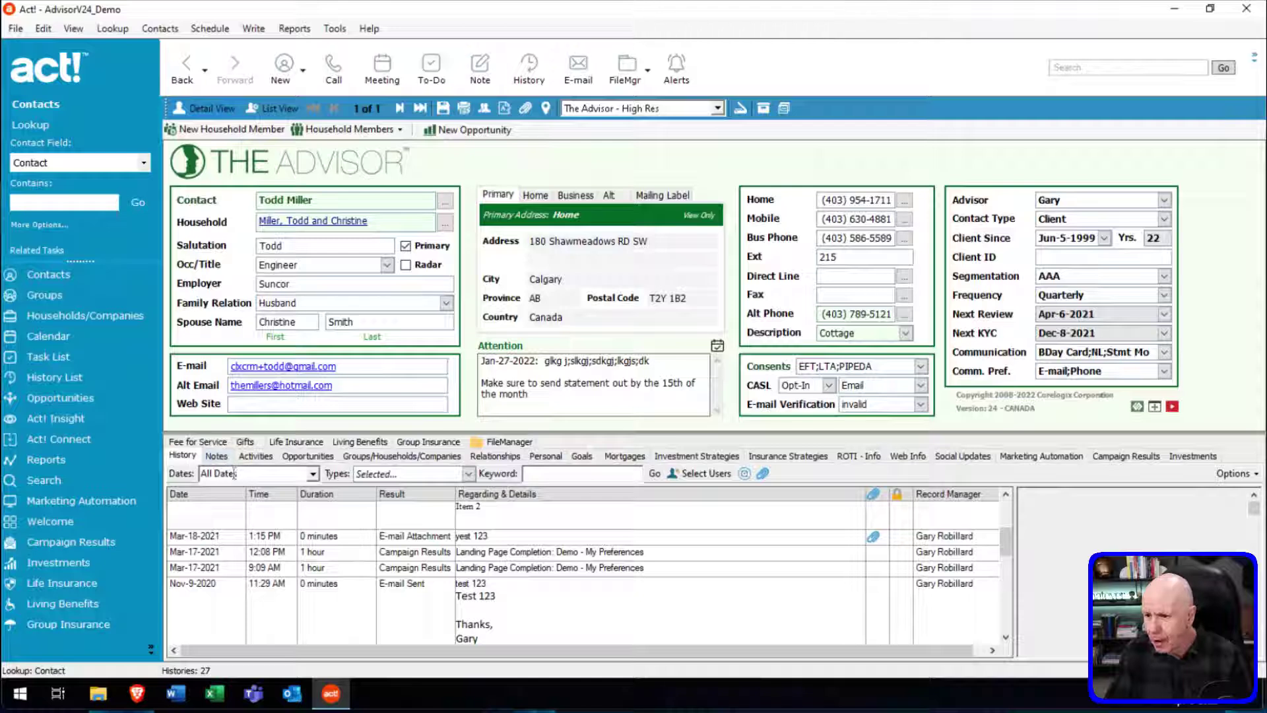
# Review the history date range options, then bring up the Types filter with System Changes expanded.
pyautogui.click(313, 474)
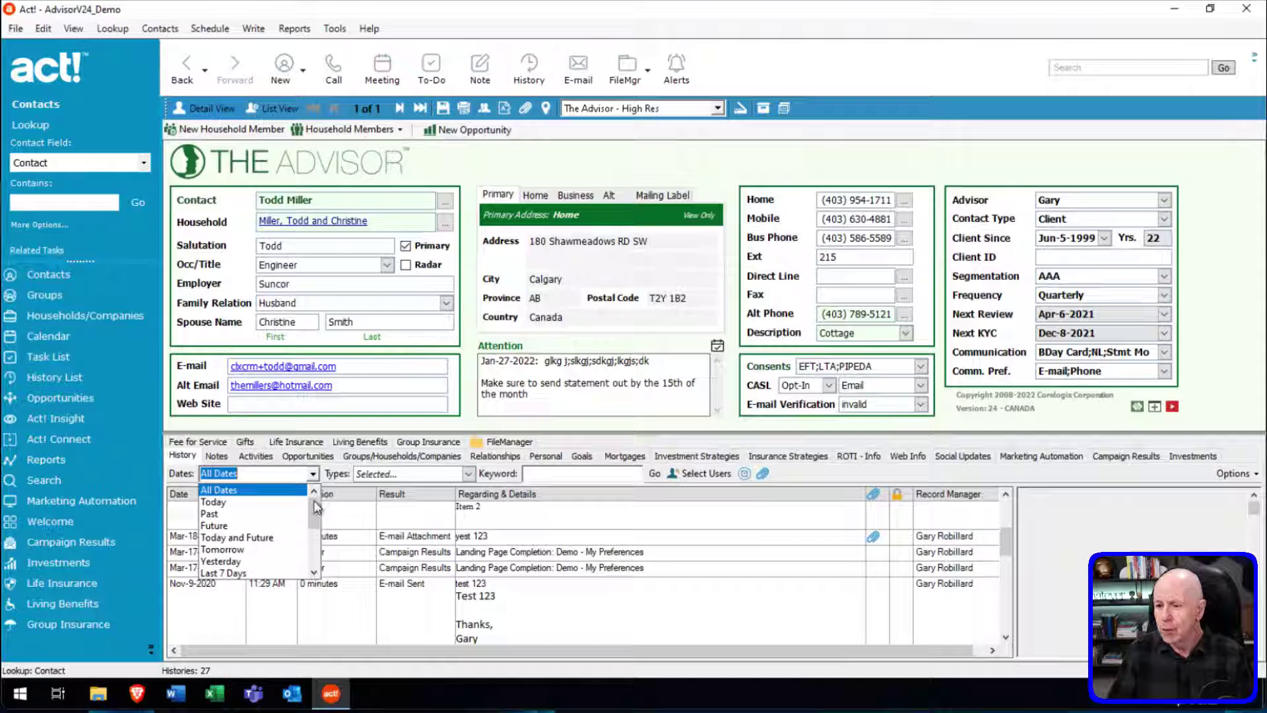
pyautogui.moveTo(316, 509); pyautogui.dragTo(317, 528)
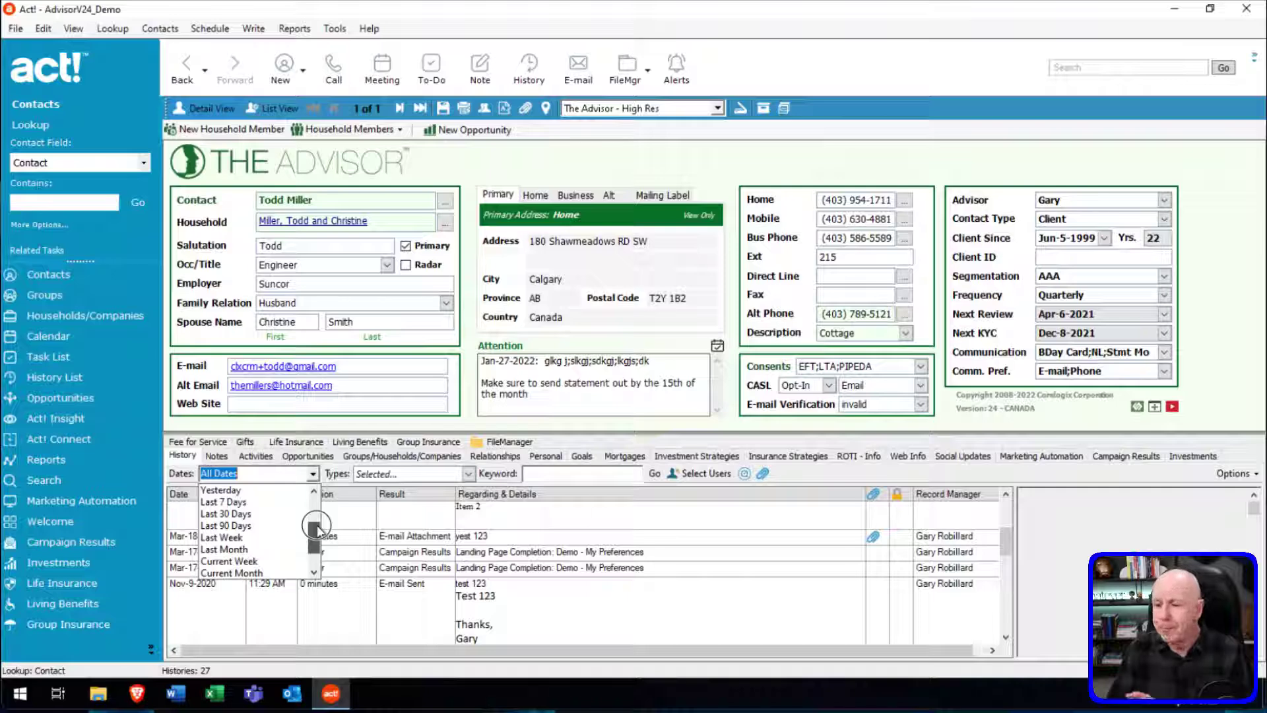
pyautogui.moveTo(316, 528); pyautogui.dragTo(318, 498)
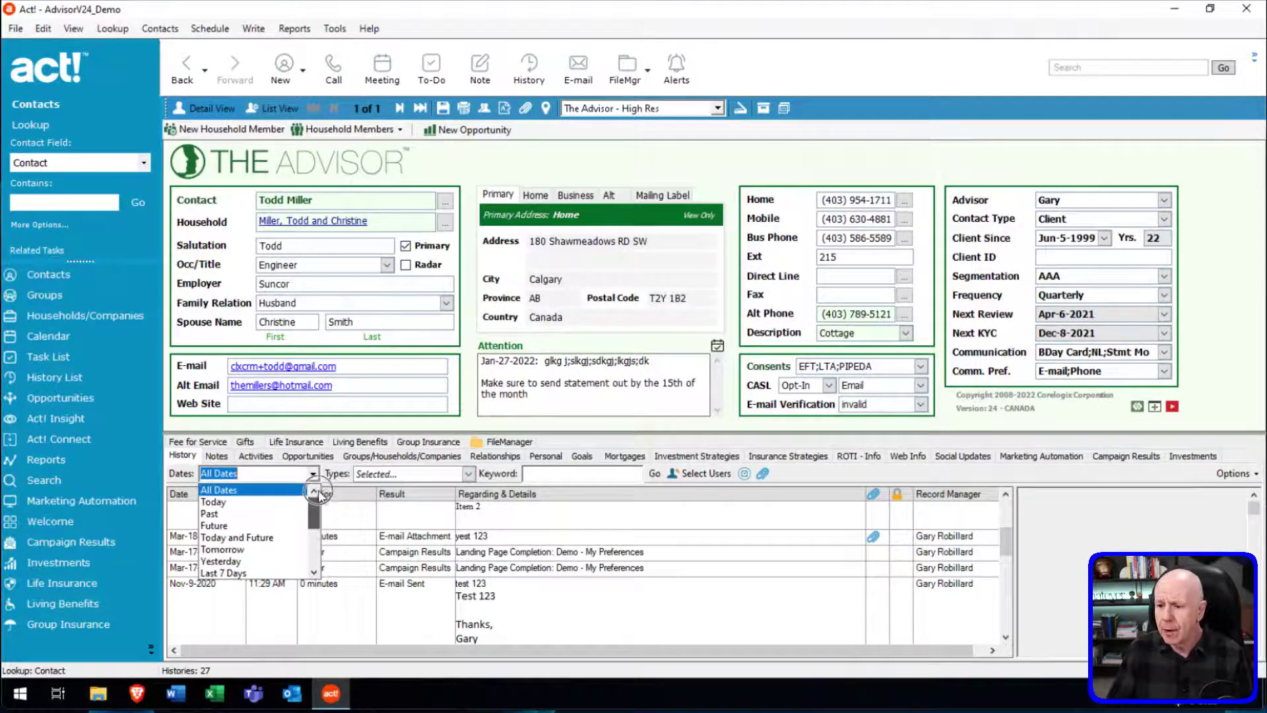
pyautogui.click(468, 476)
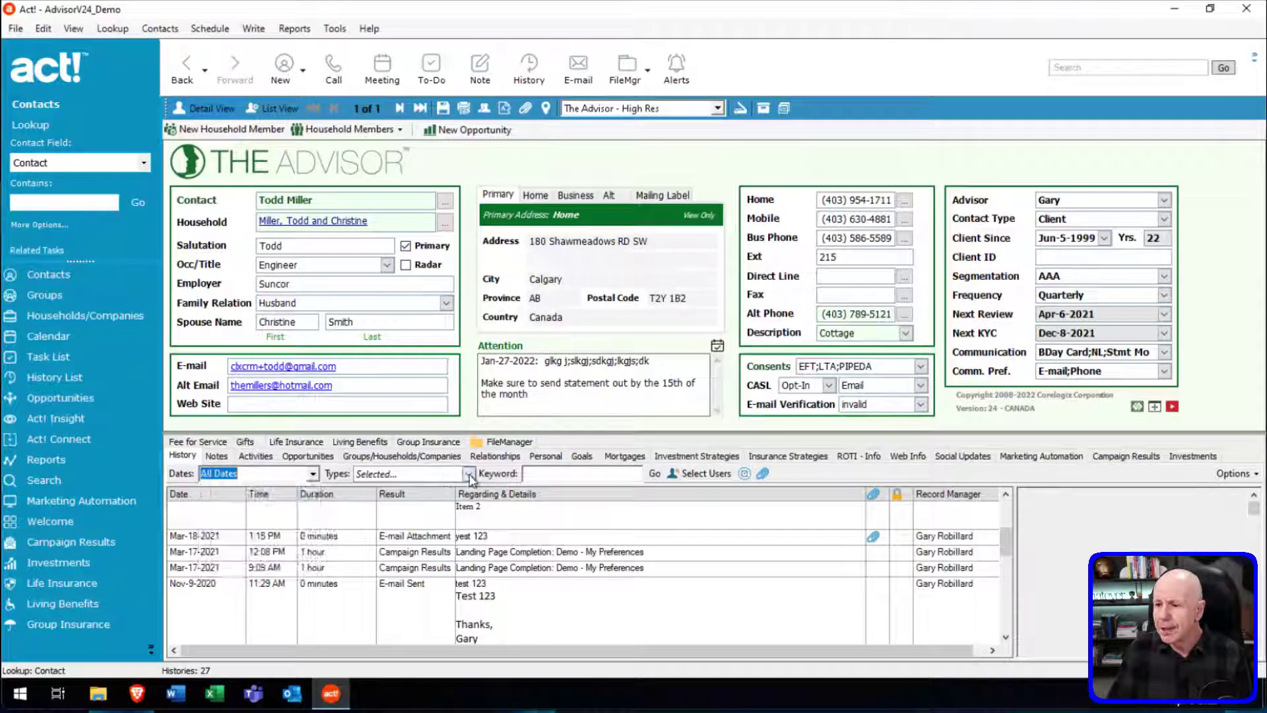
pyautogui.click(469, 476)
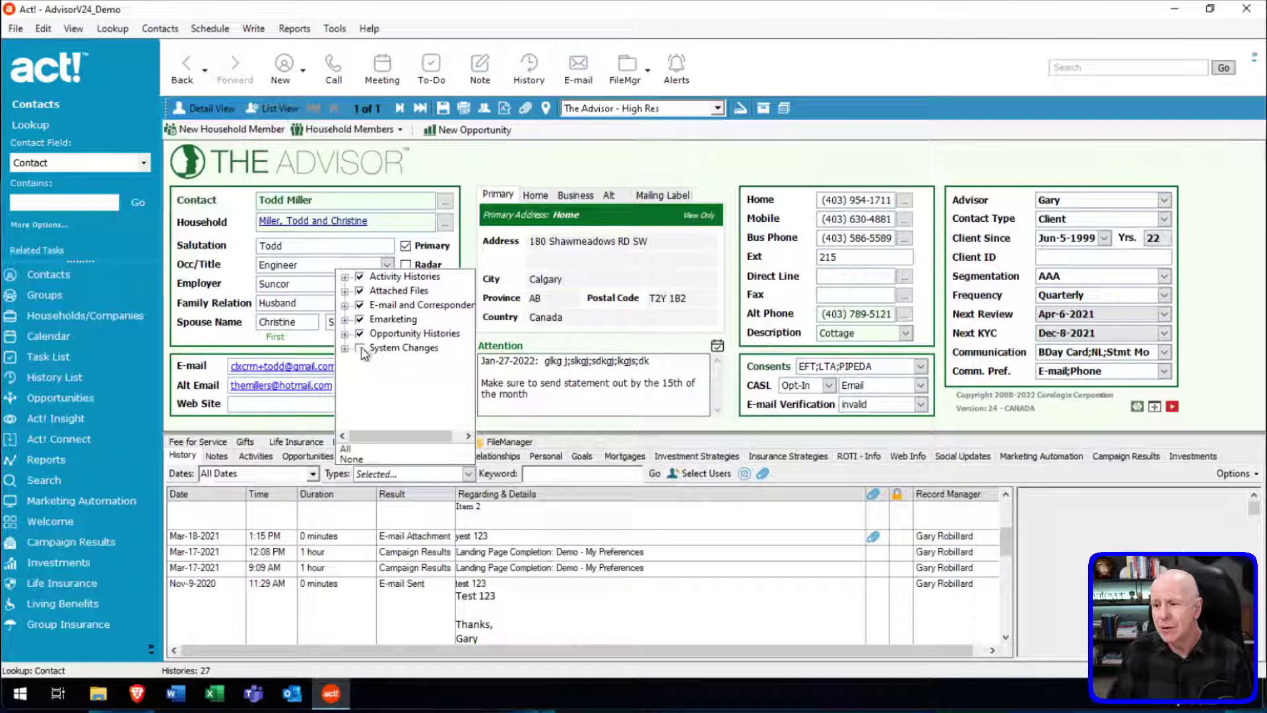
# Toggle the System Changes subcategories, then close the filter, leaving 27 entries headed by Test 456.
pyautogui.click(344, 349)
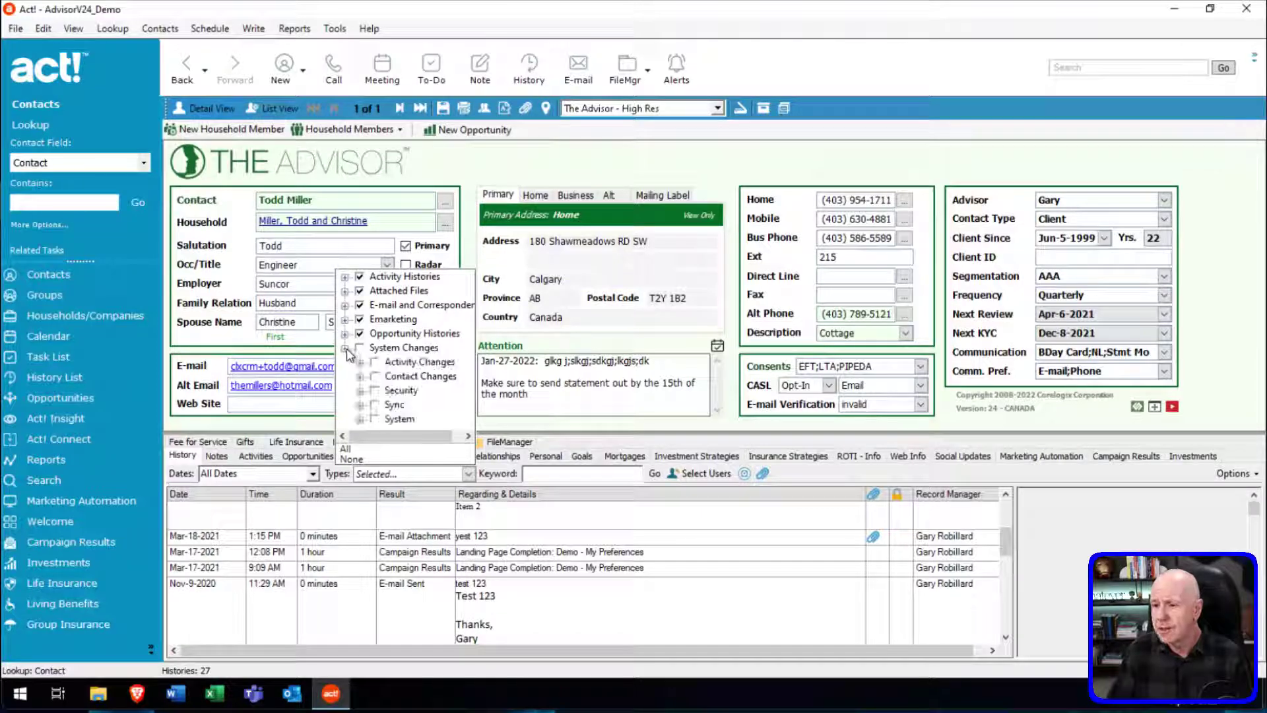
pyautogui.click(345, 348)
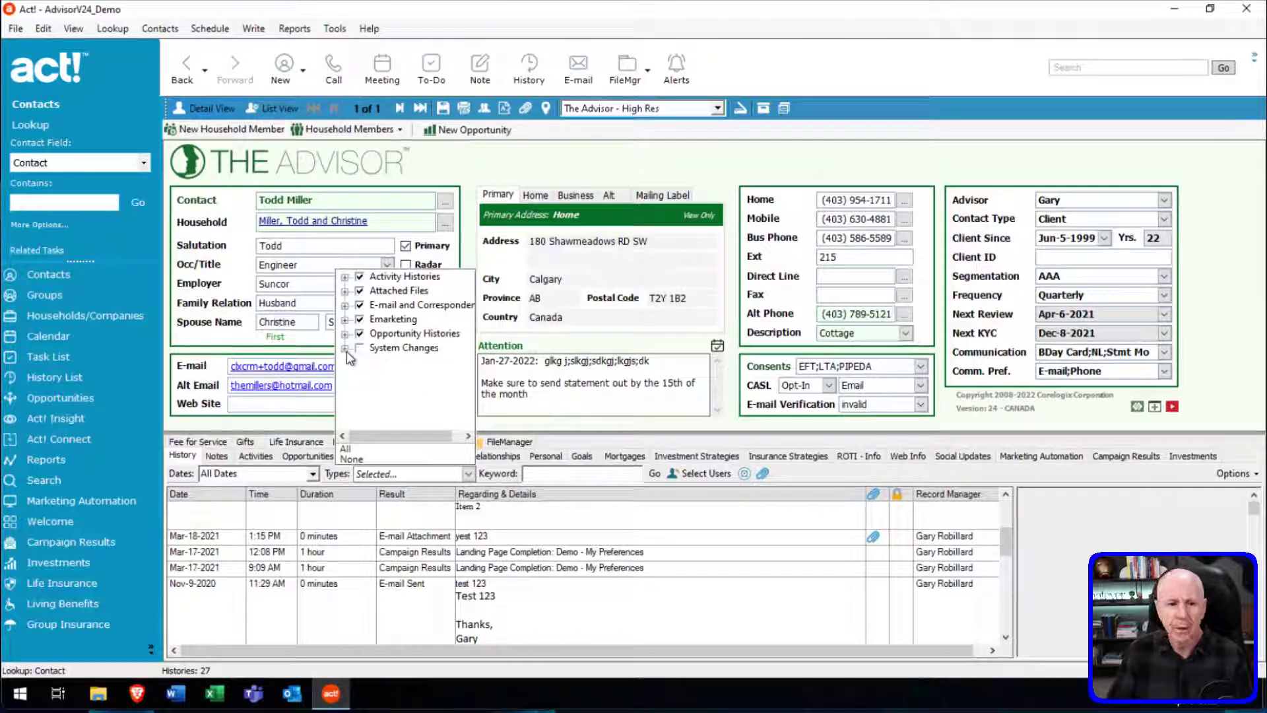
pyautogui.click(345, 348)
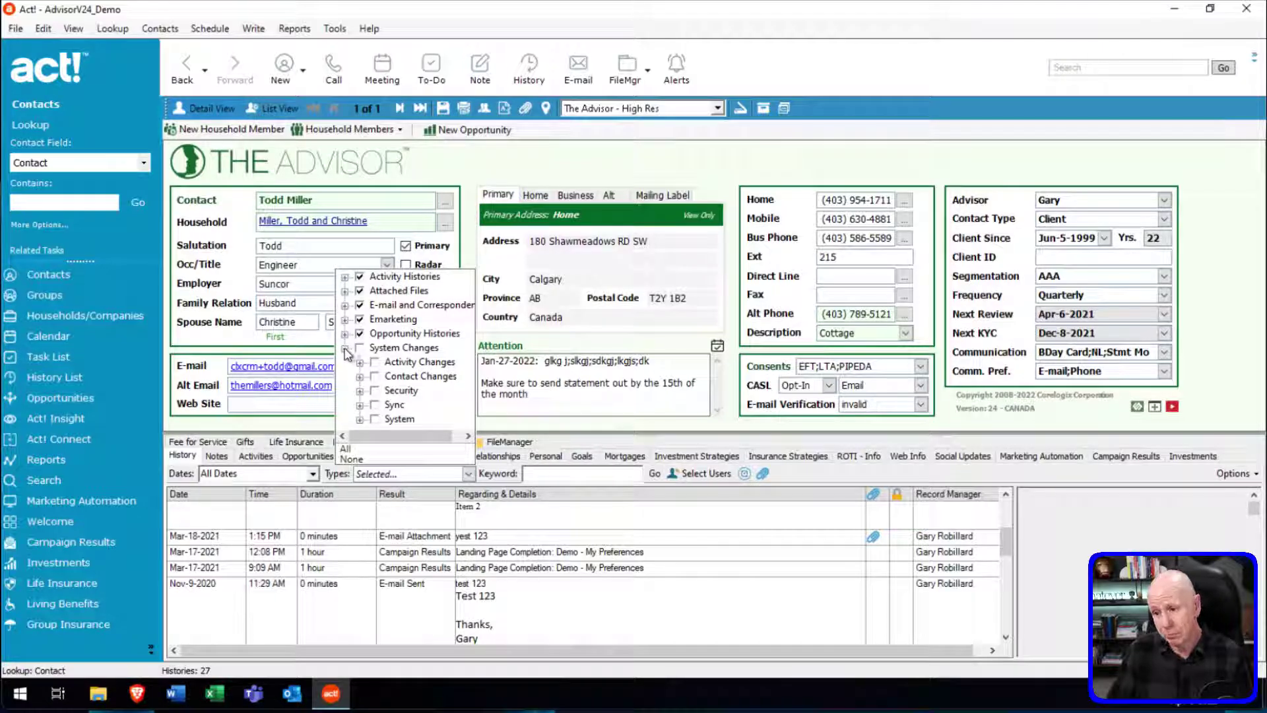
pyautogui.click(344, 349)
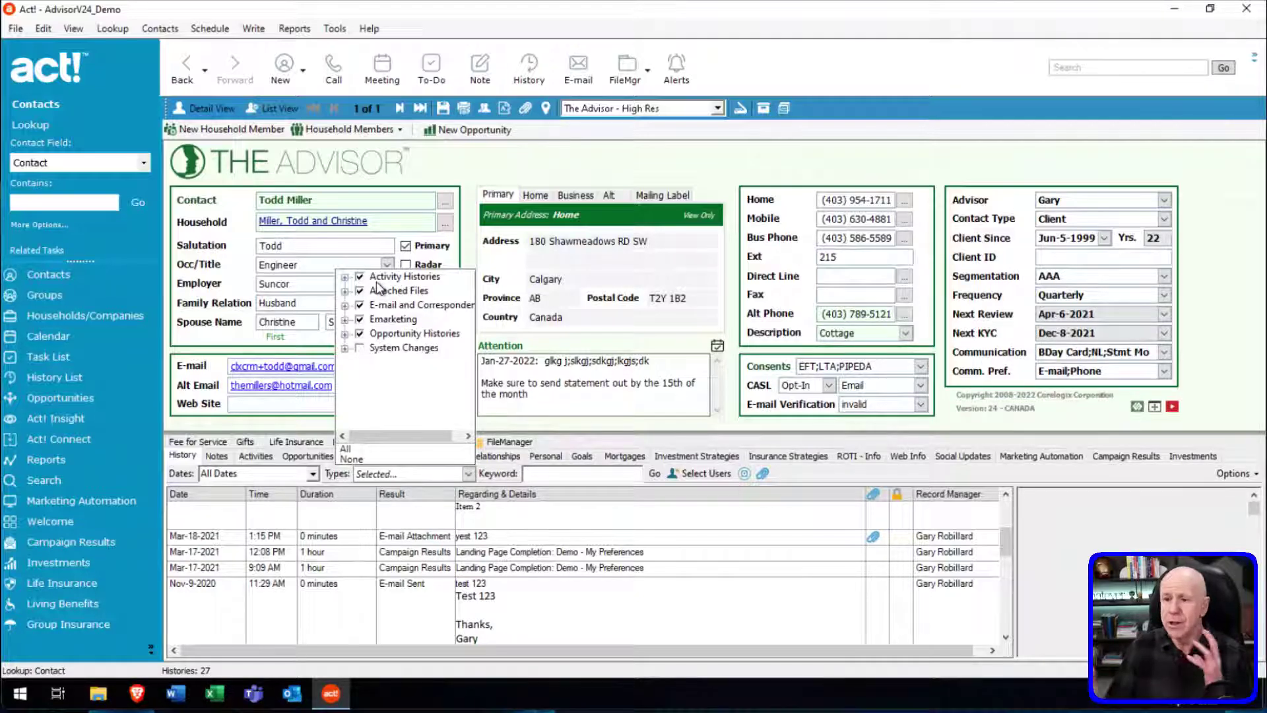
pyautogui.click(574, 439)
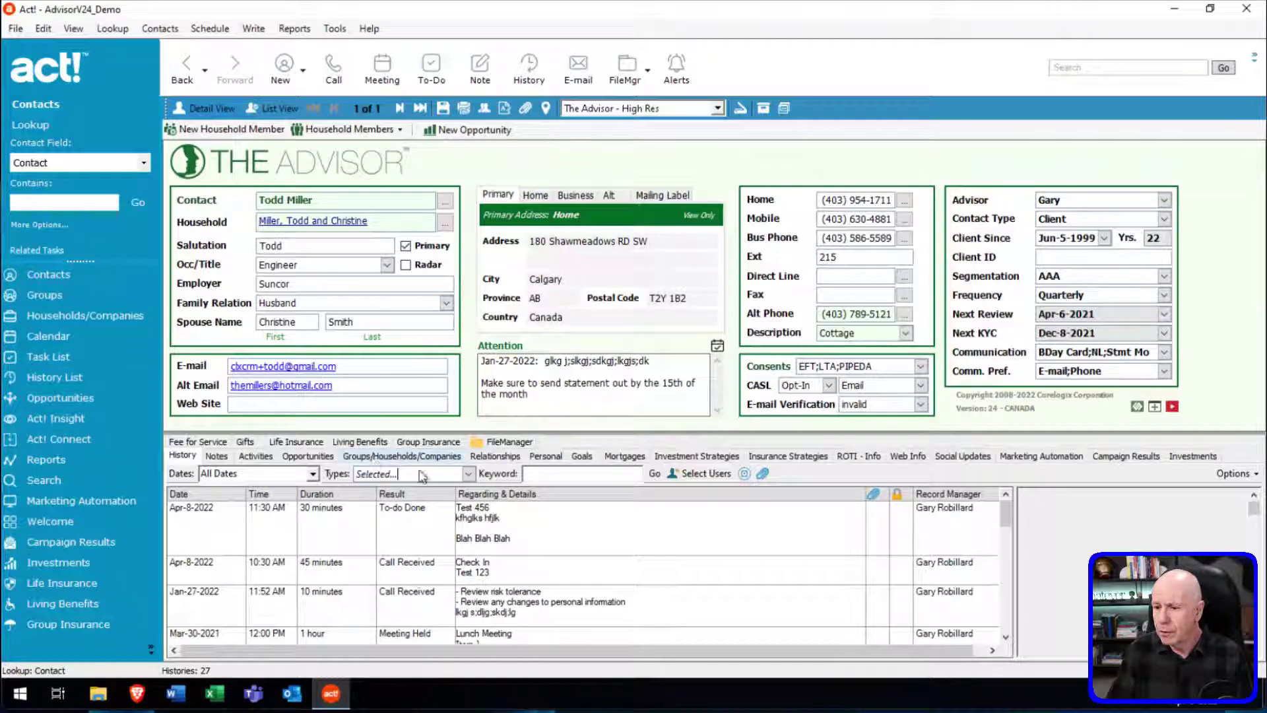
# Check Select Users, cancel to keep All users, and reopen the history Types filter.
pyautogui.click(707, 473)
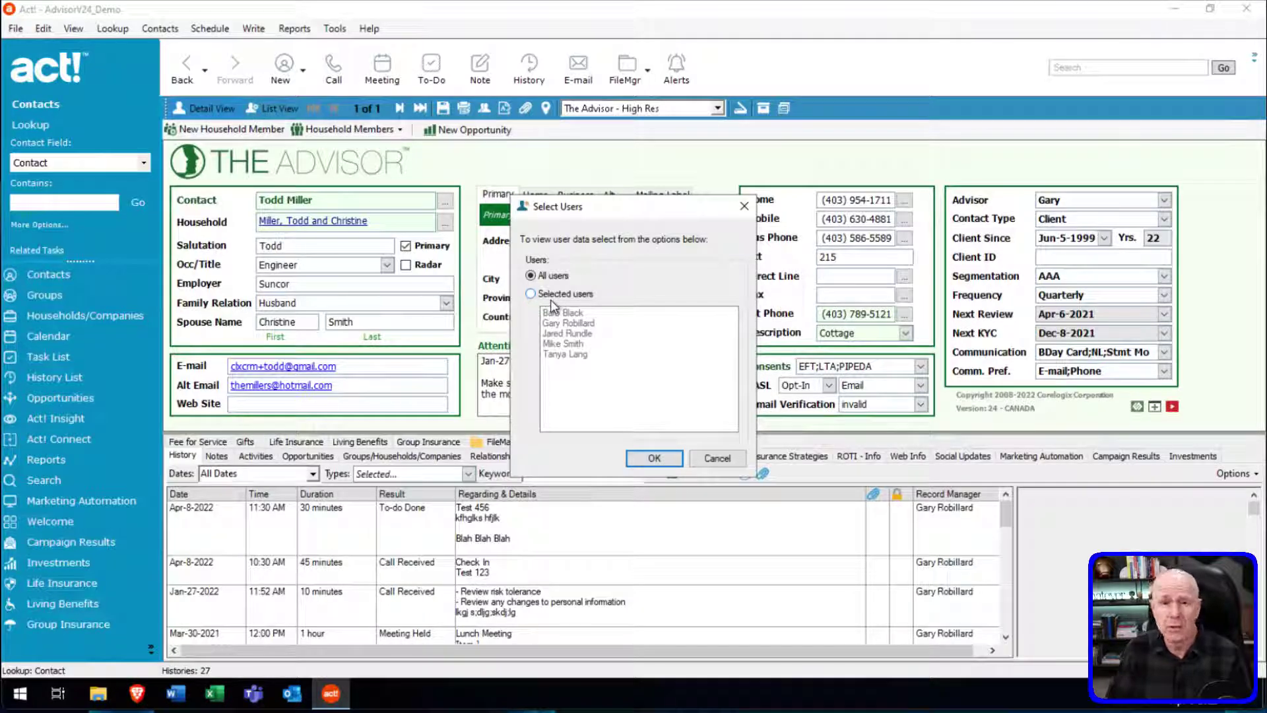
pyautogui.click(718, 459)
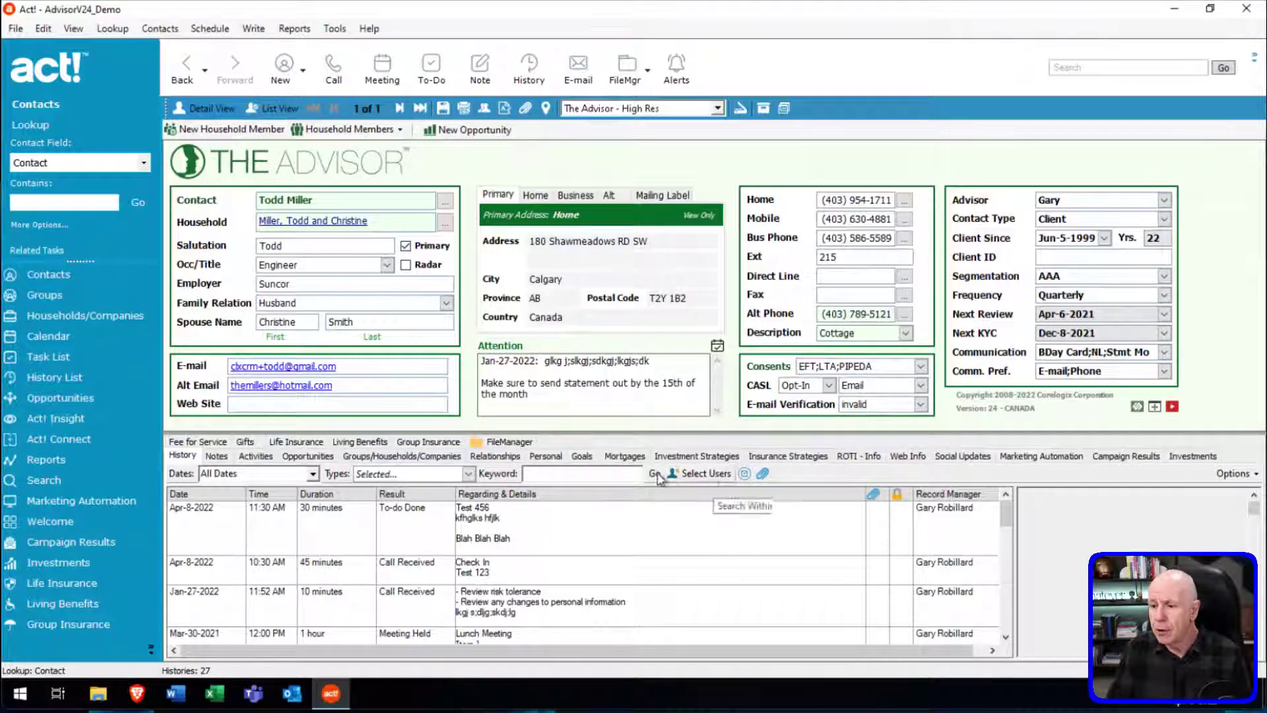
pyautogui.click(467, 473)
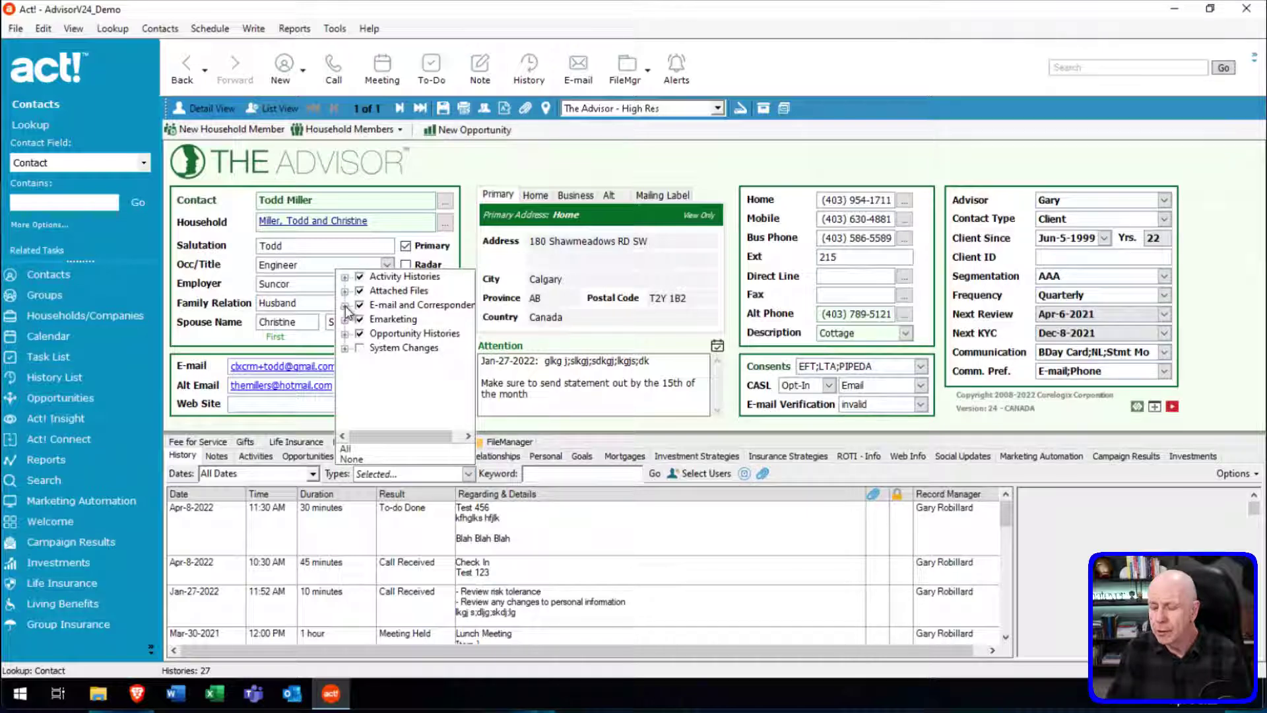
# Narrow the contact's history to E-mail entries only, showing 8 results.
pyautogui.click(344, 305)
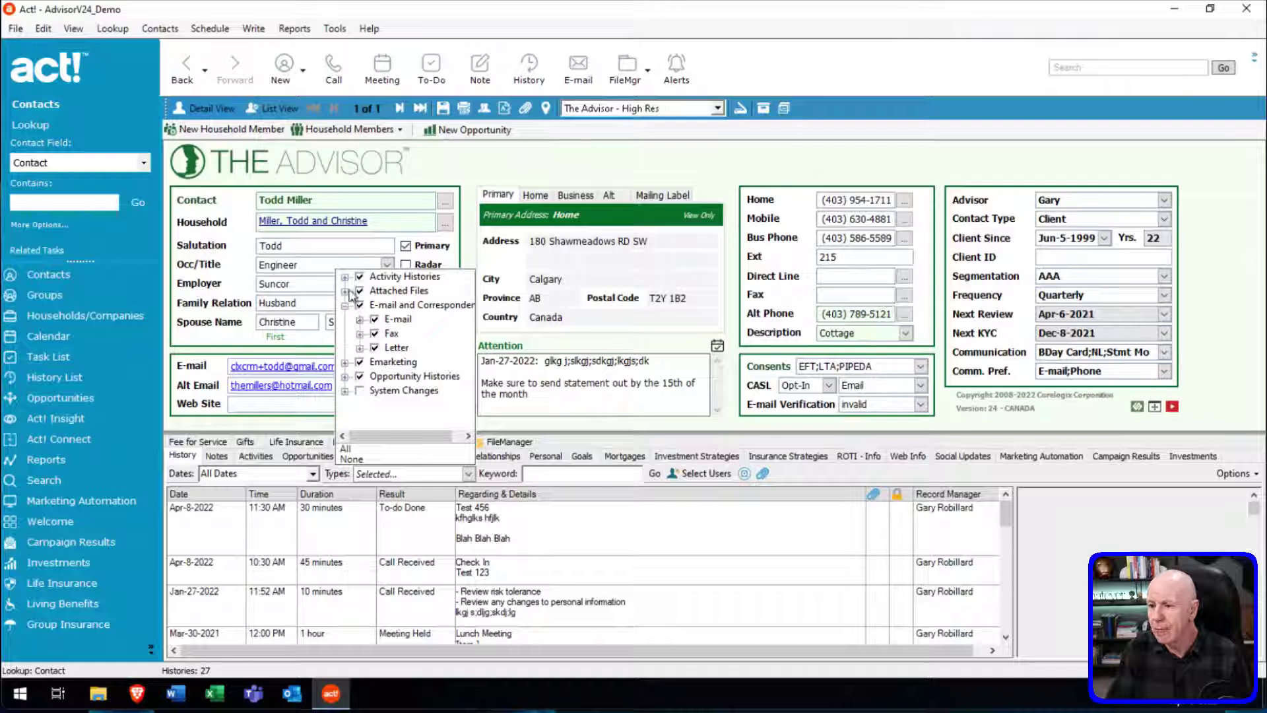
pyautogui.click(365, 460)
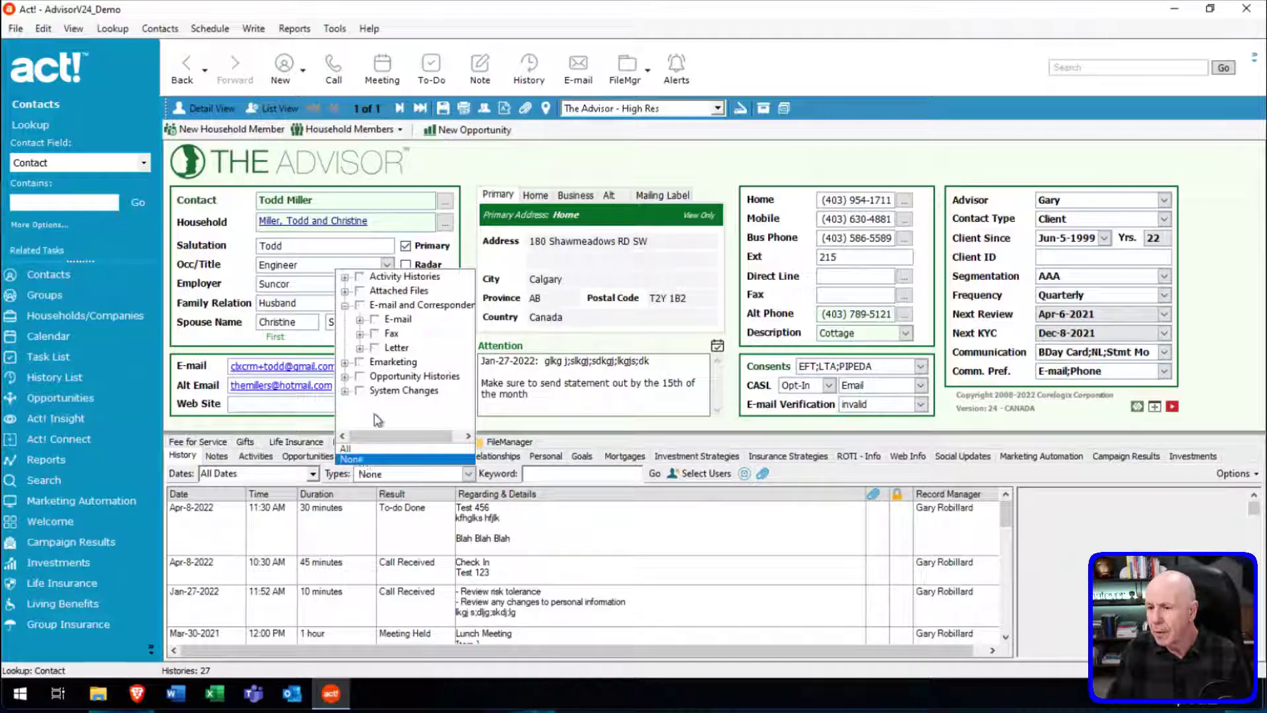
pyautogui.click(374, 319)
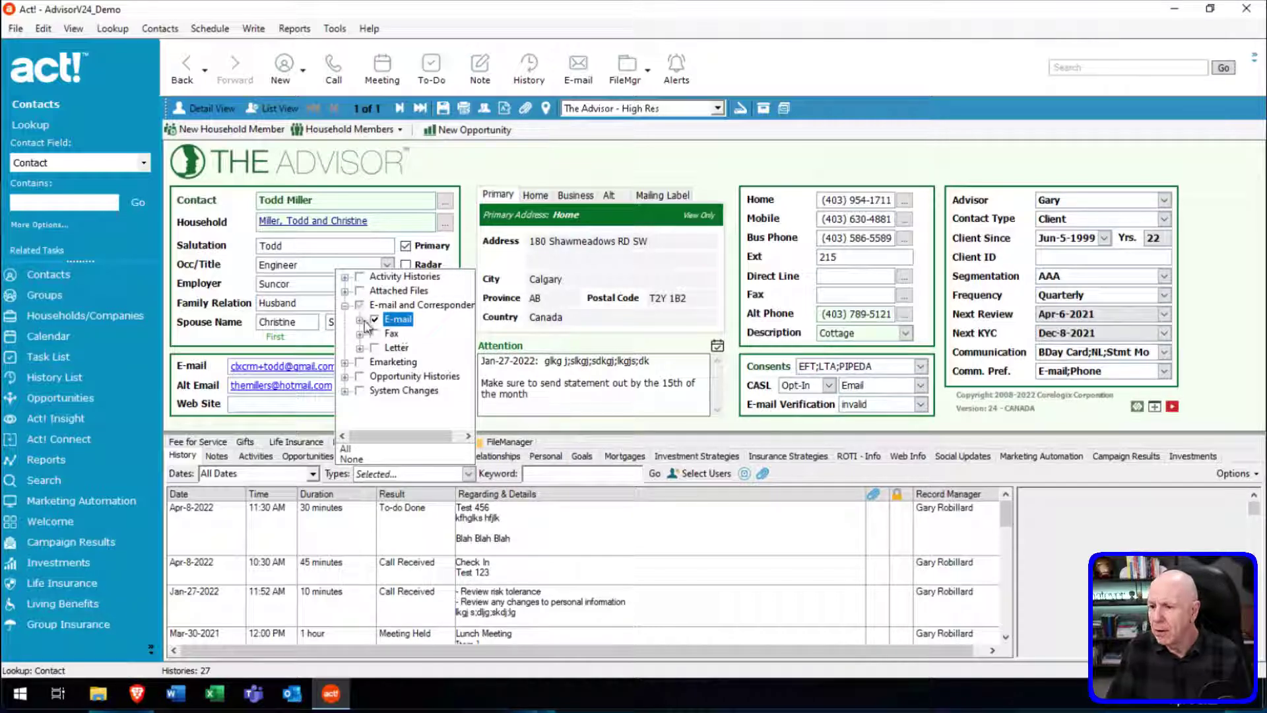
pyautogui.click(359, 320)
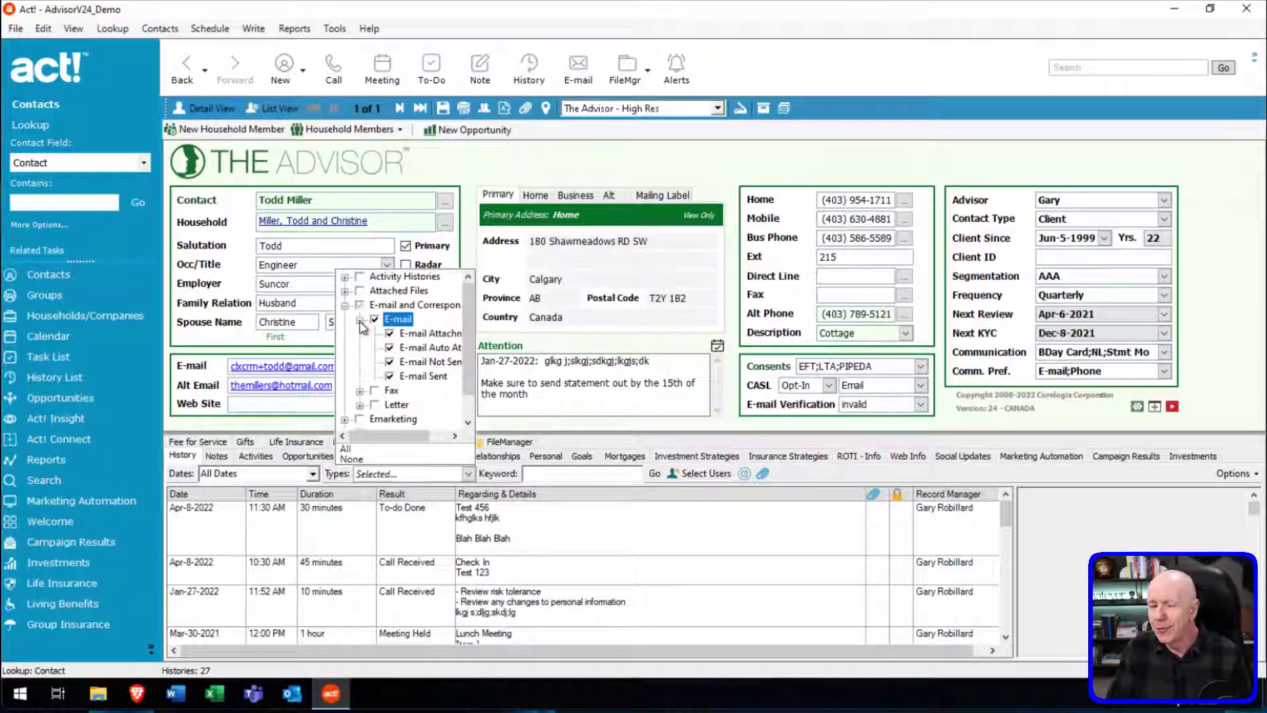
pyautogui.click(545, 442)
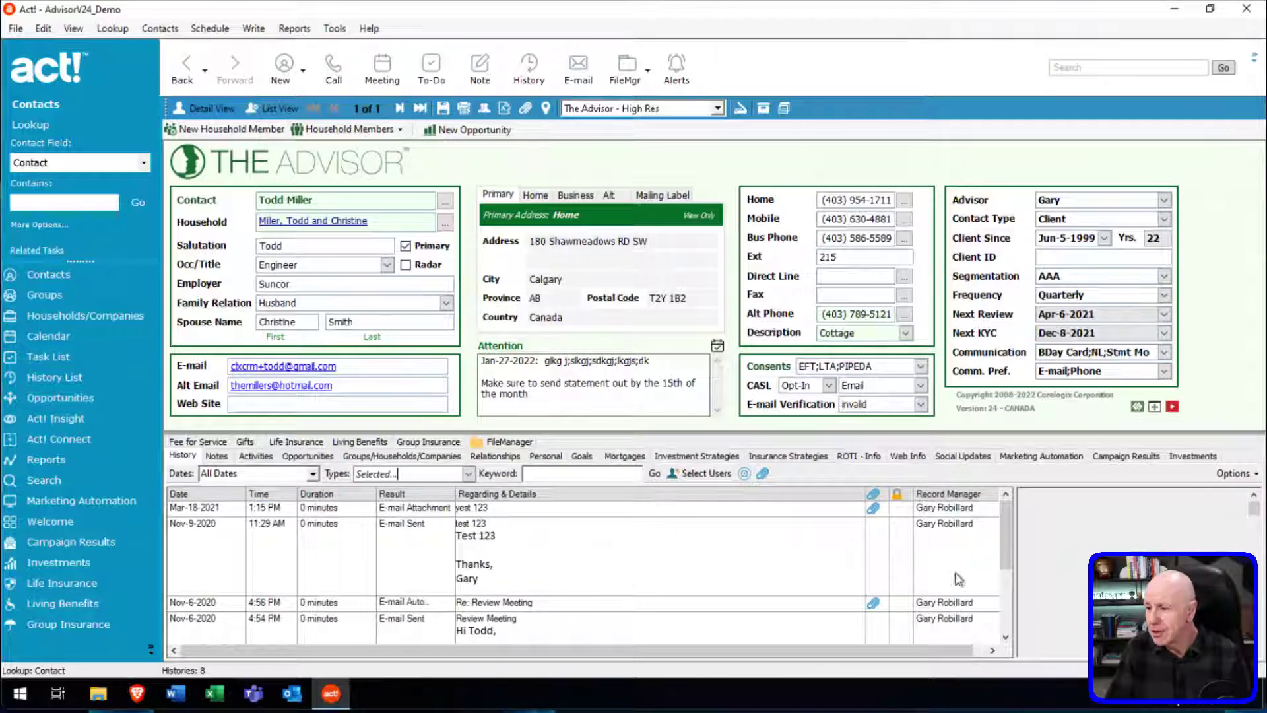
pyautogui.moveTo(1007, 543)
pyautogui.mouseDown()
pyautogui.moveTo(1007, 604)
pyautogui.moveTo(1003, 561)
pyautogui.mouseUp()
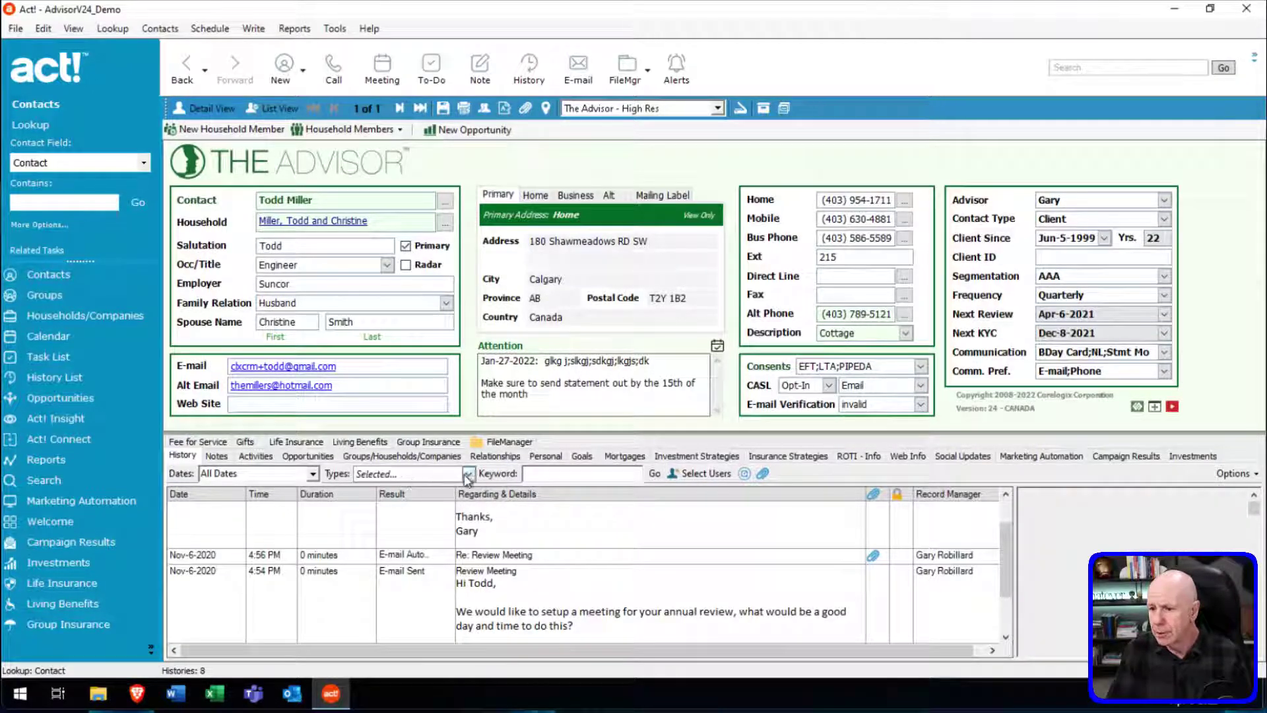
# Include all history types again except System Changes, restoring 27 entries.
pyautogui.click(468, 474)
pyautogui.click(345, 449)
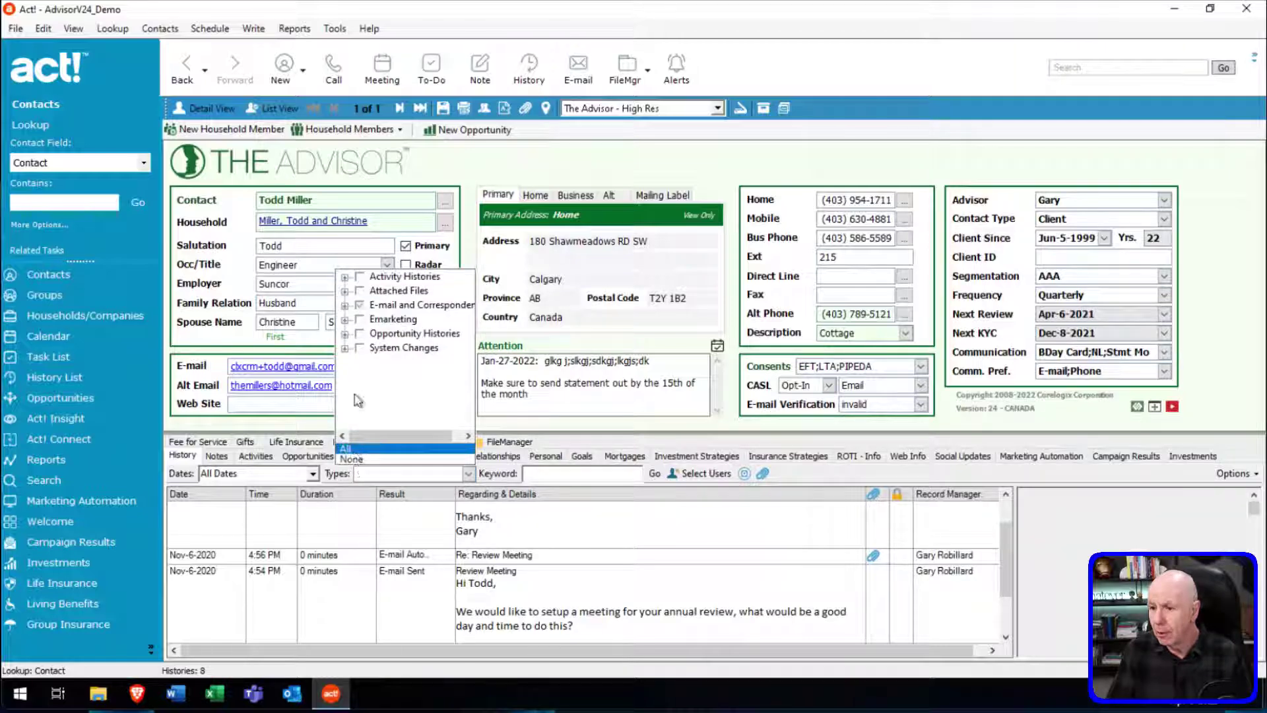
pyautogui.click(360, 349)
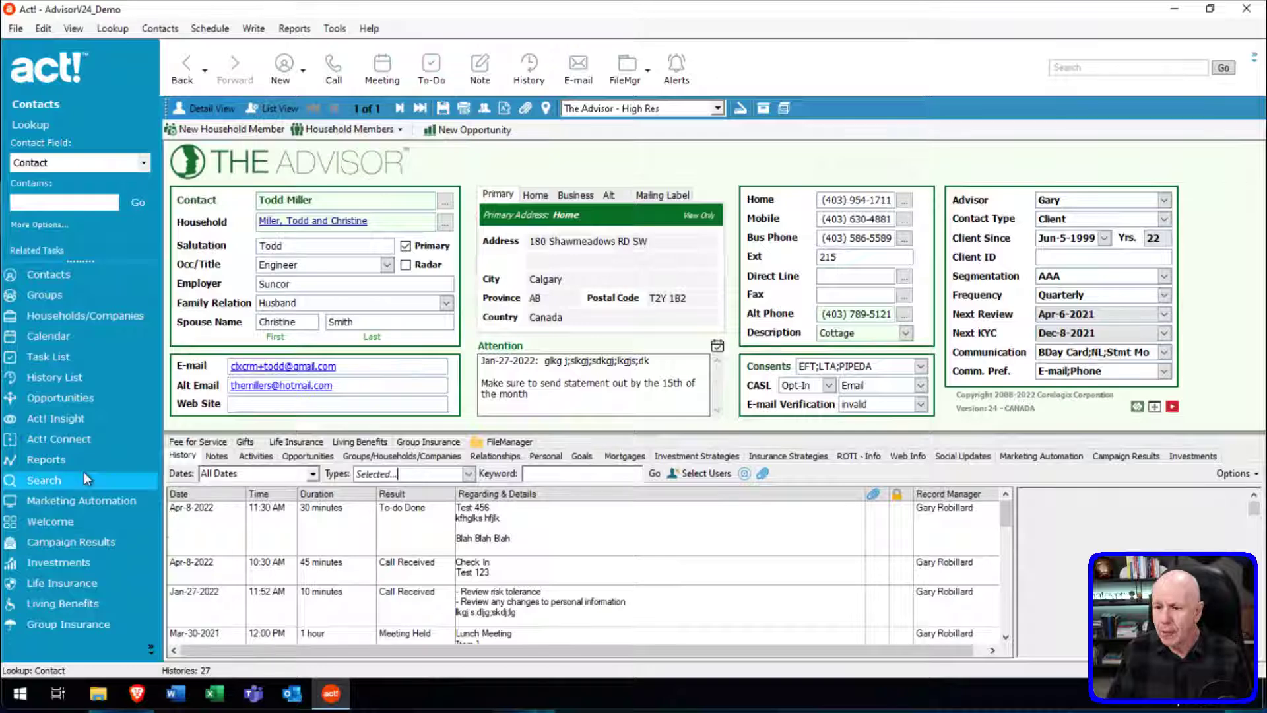
# Open the History List, briefly go back to the contact's details, then return to it.
pyautogui.click(42, 377)
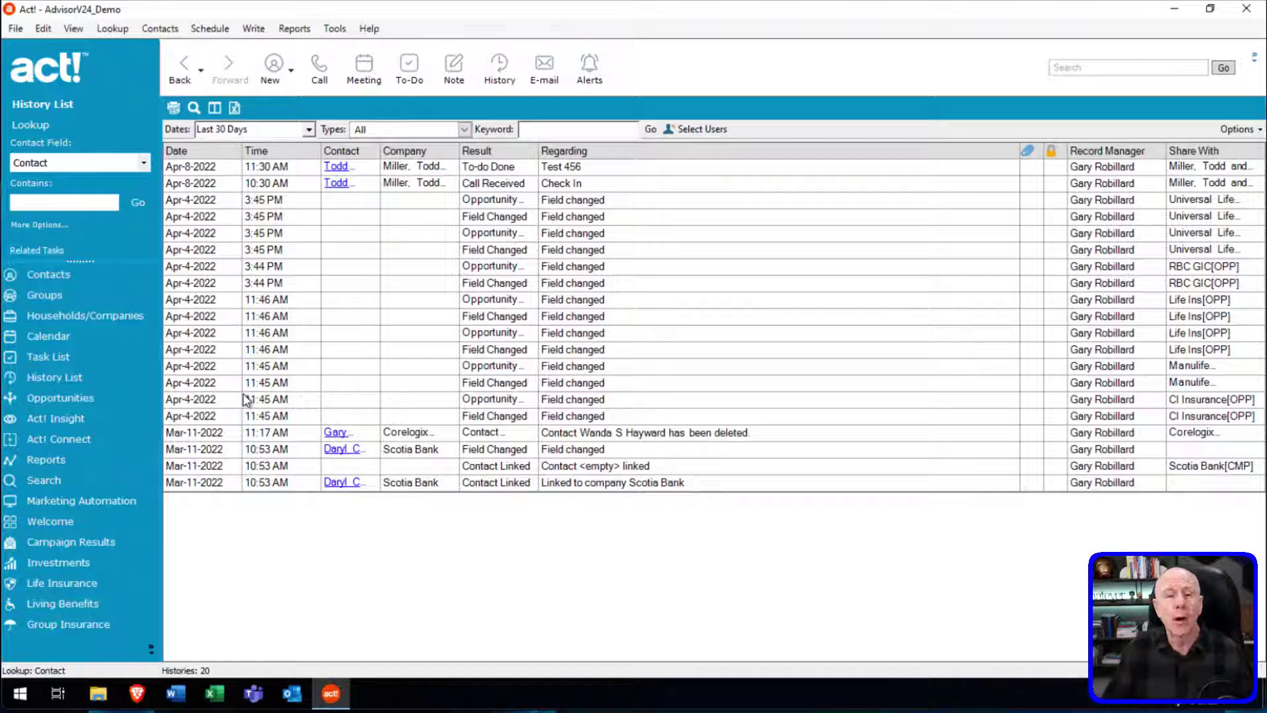
pyautogui.click(50, 274)
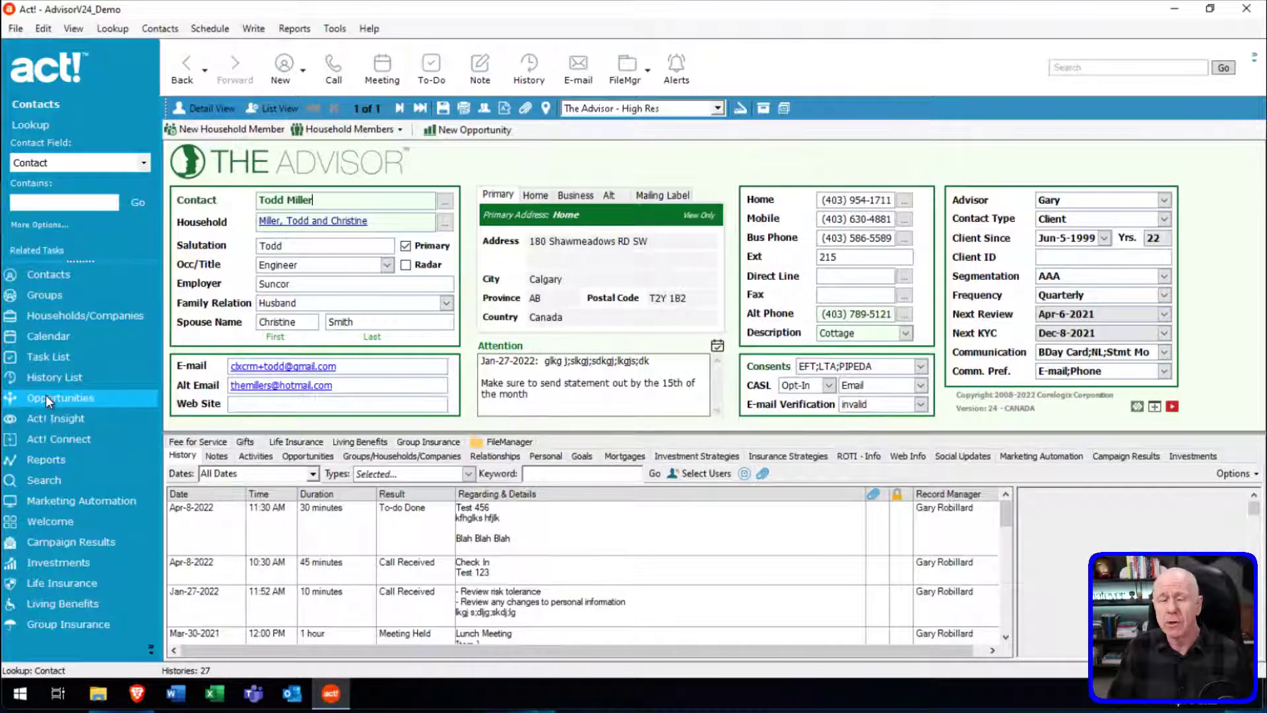
pyautogui.click(70, 377)
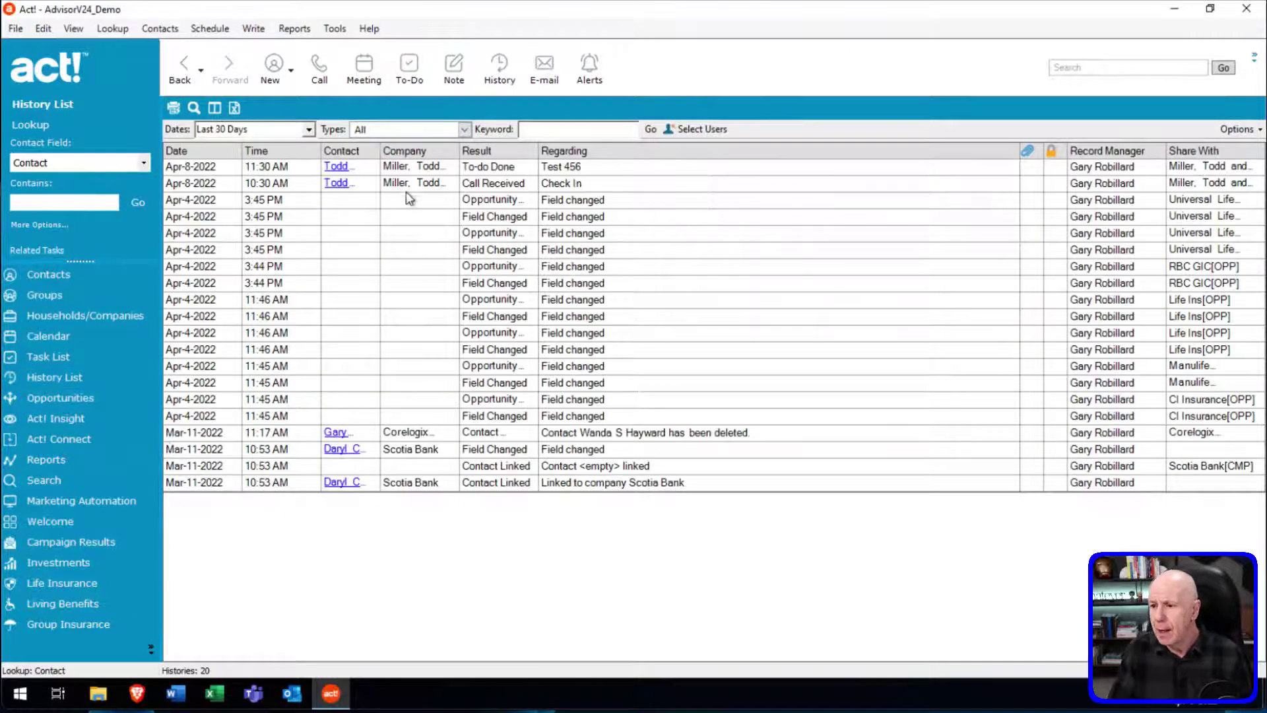
# Review the History List's date range choices, leaving the last 30 days unchanged.
pyautogui.click(309, 130)
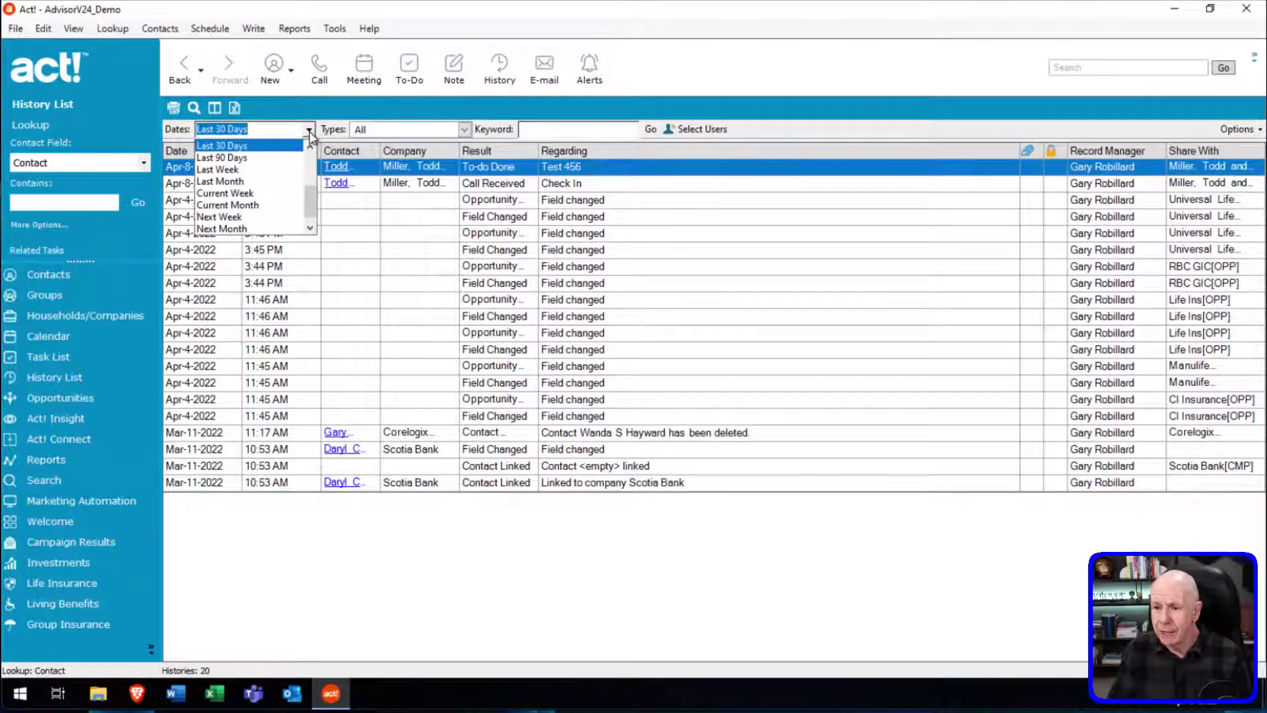
pyautogui.click(309, 147)
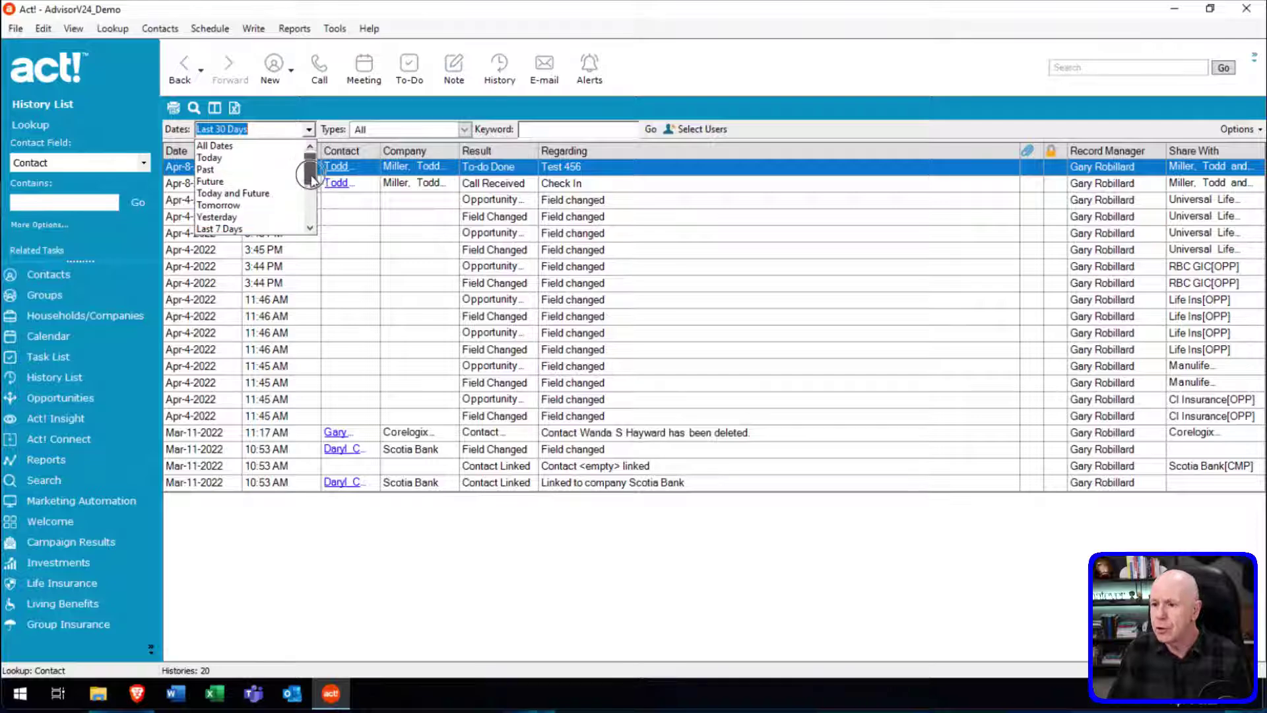
pyautogui.moveTo(311, 171); pyautogui.dragTo(311, 194)
pyautogui.click(465, 133)
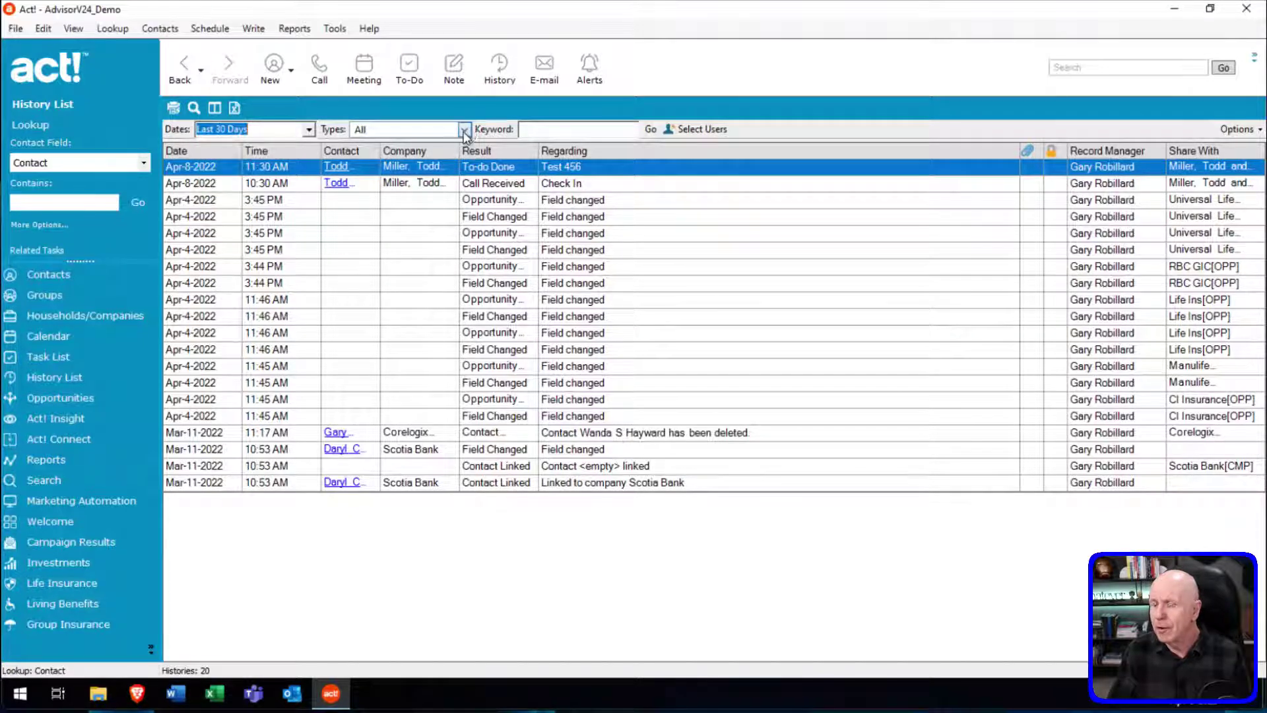
# Exclude System Changes from the types, leaving 9 histories, and cancel Select Users unchanged.
pyautogui.click(464, 131)
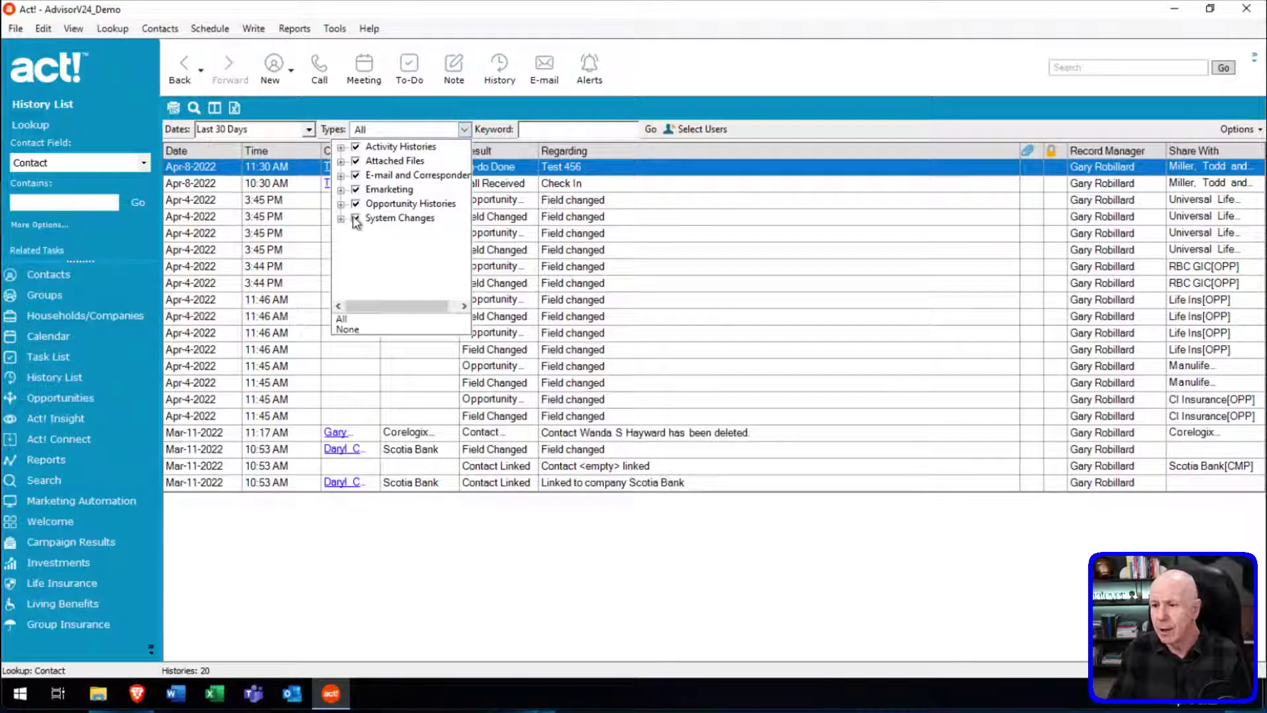
pyautogui.click(356, 220)
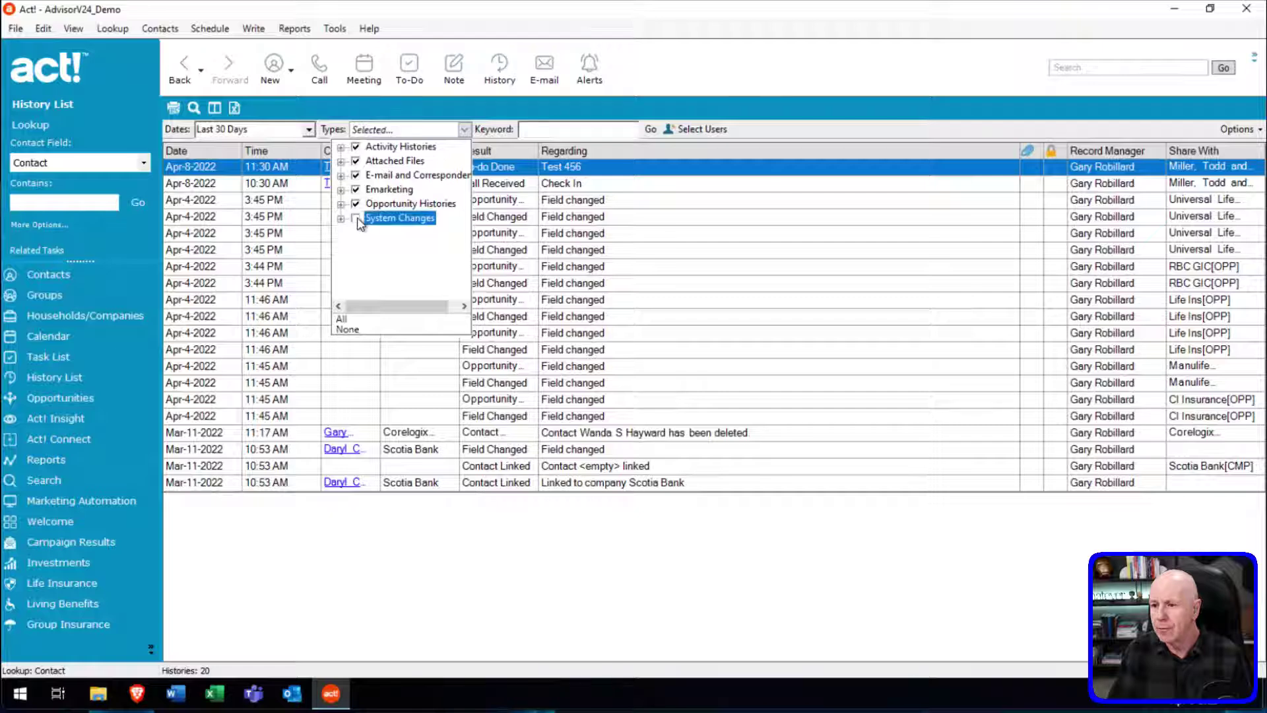
pyautogui.click(678, 154)
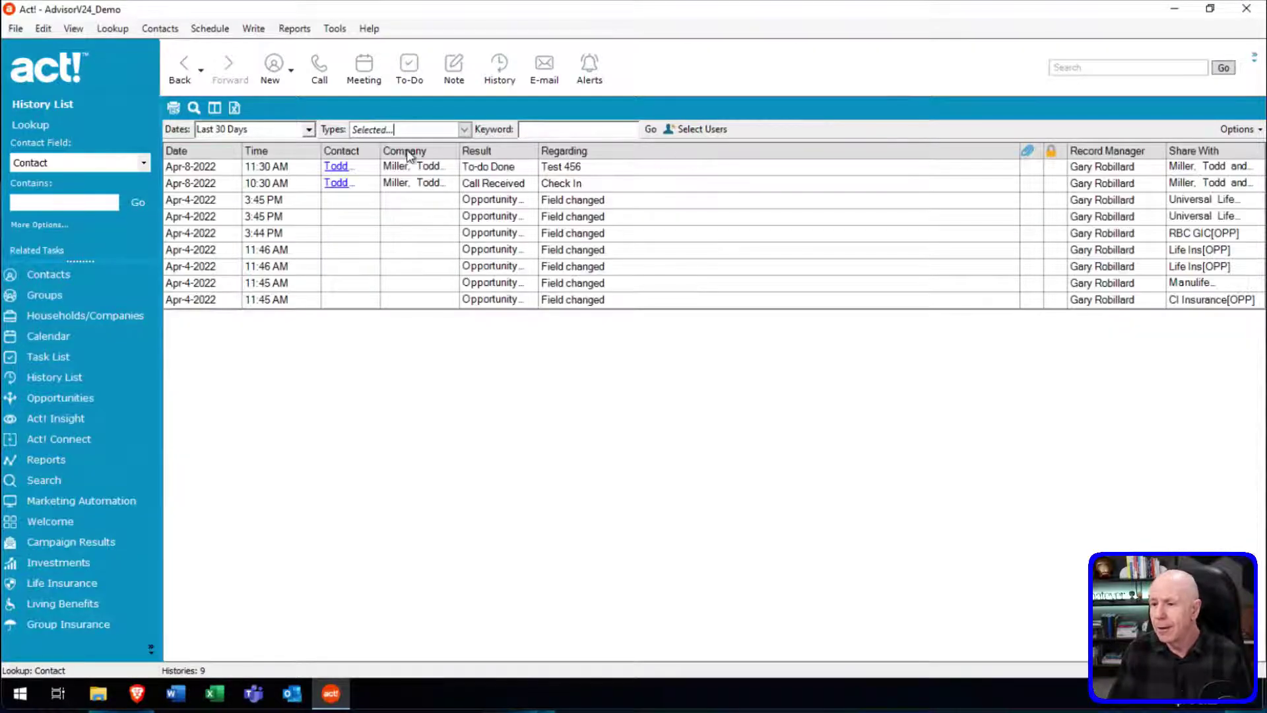
pyautogui.click(702, 129)
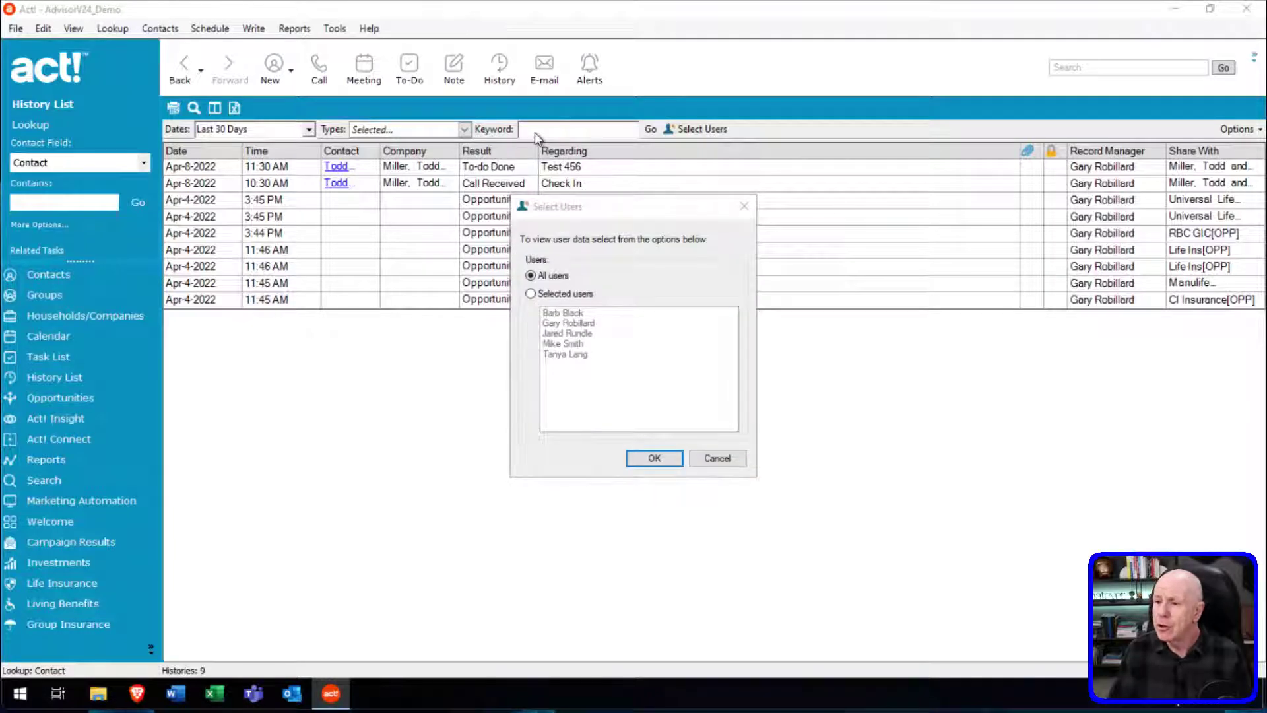
pyautogui.click(718, 459)
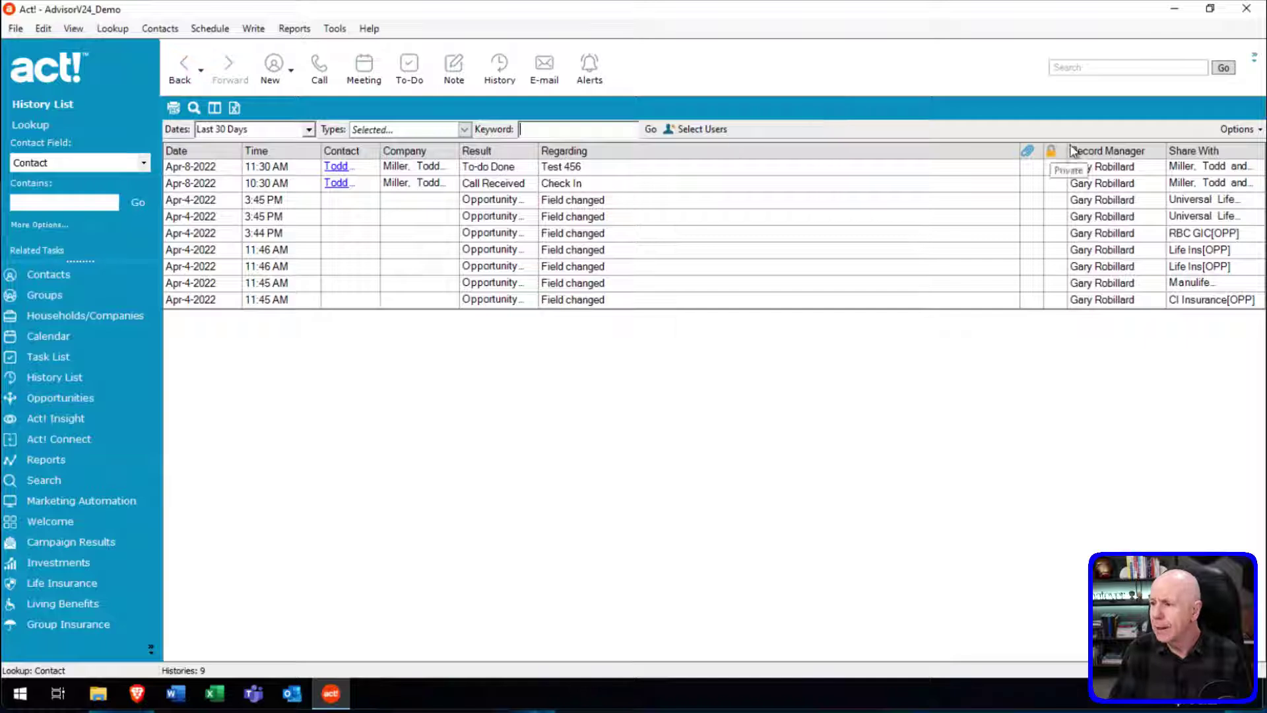
# Add Duration, Regarding & Details and Type columns through Options > Customize Columns.
pyautogui.click(1240, 129)
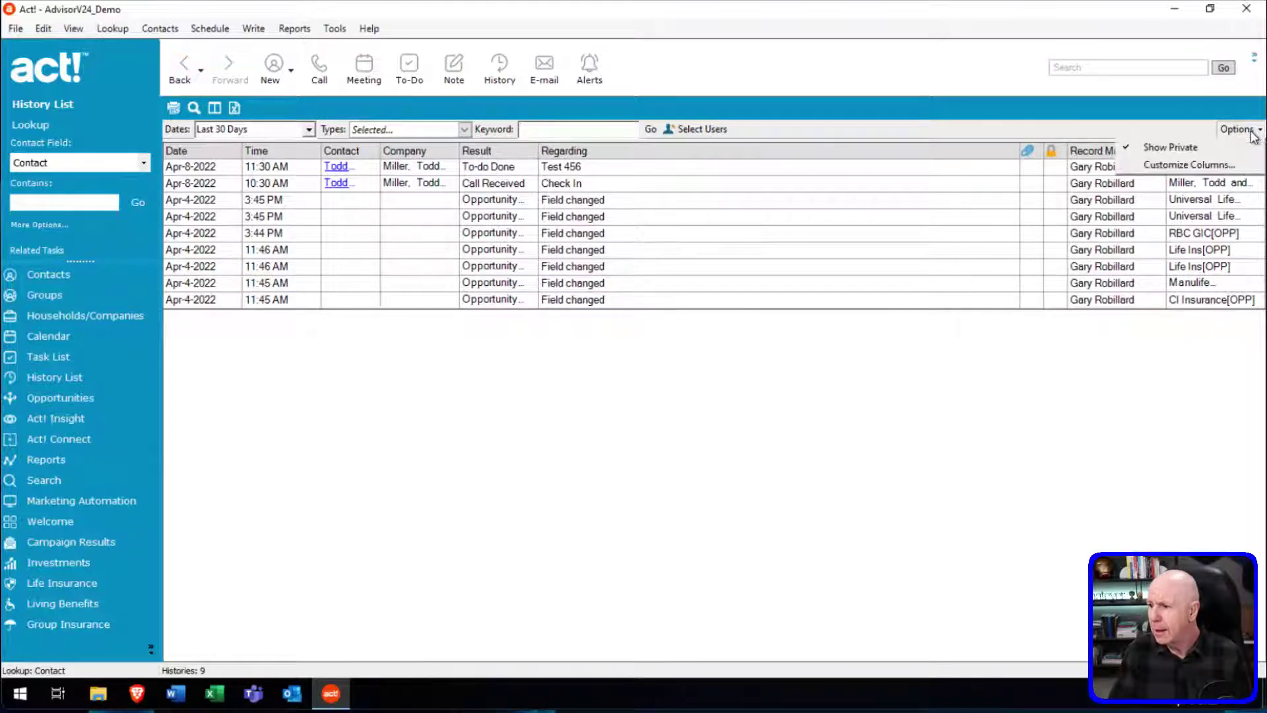
pyautogui.click(1217, 165)
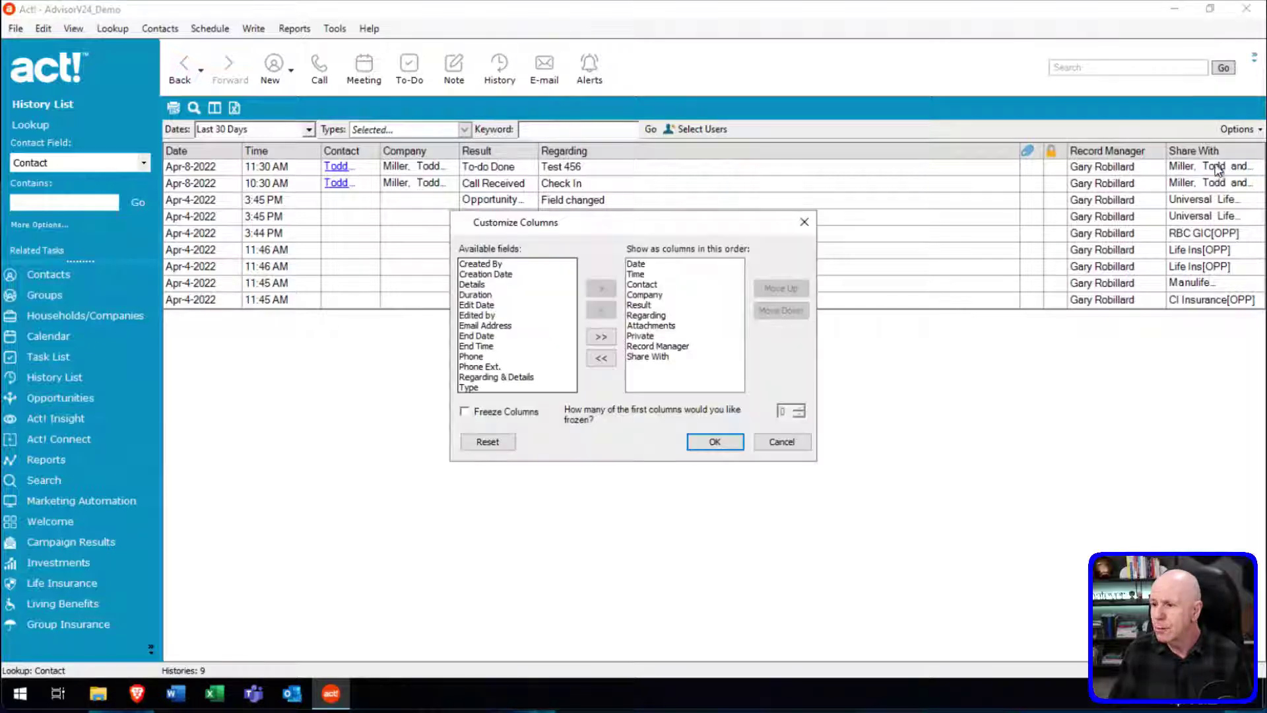
pyautogui.click(475, 295)
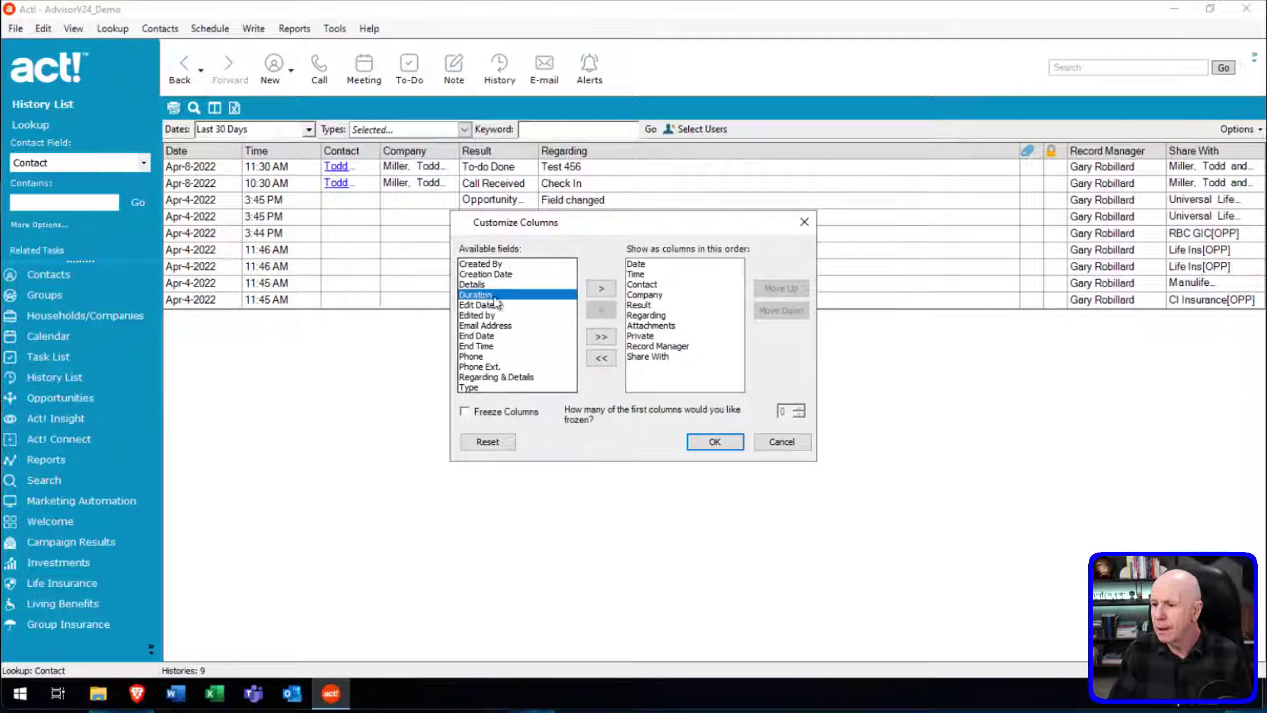
pyautogui.click(597, 289)
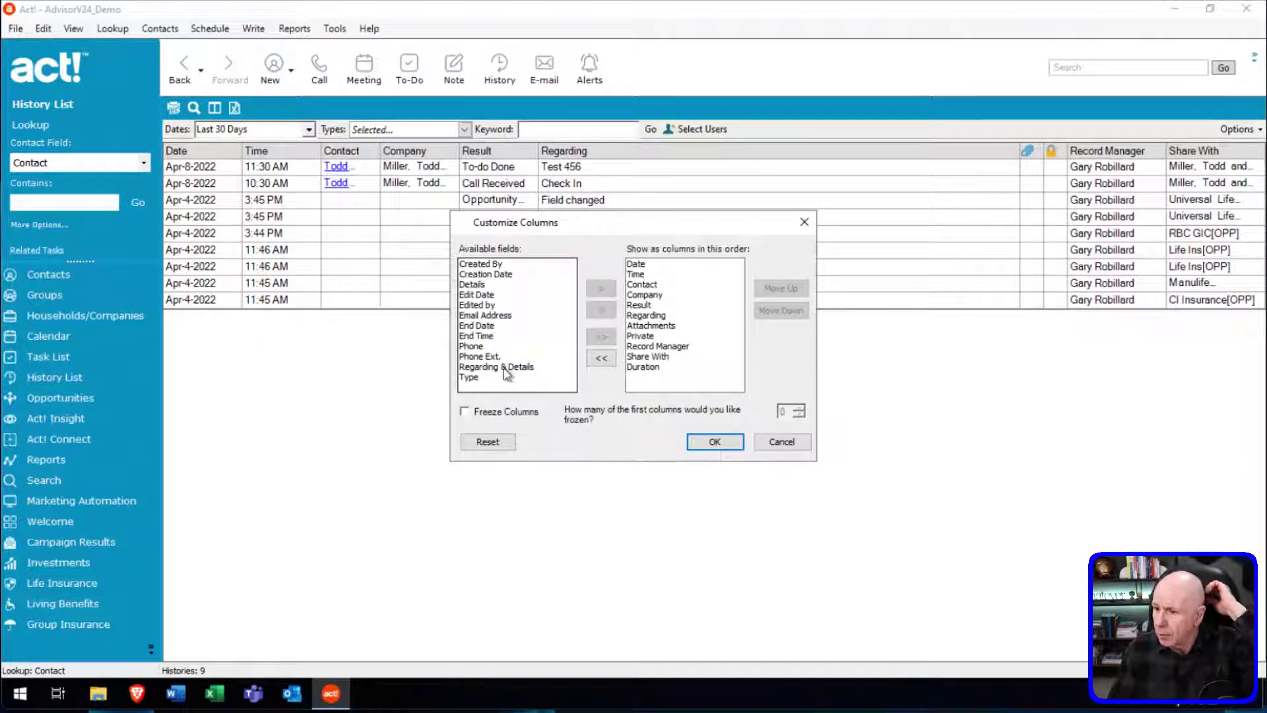
pyautogui.click(536, 367)
pyautogui.doubleClick(542, 368)
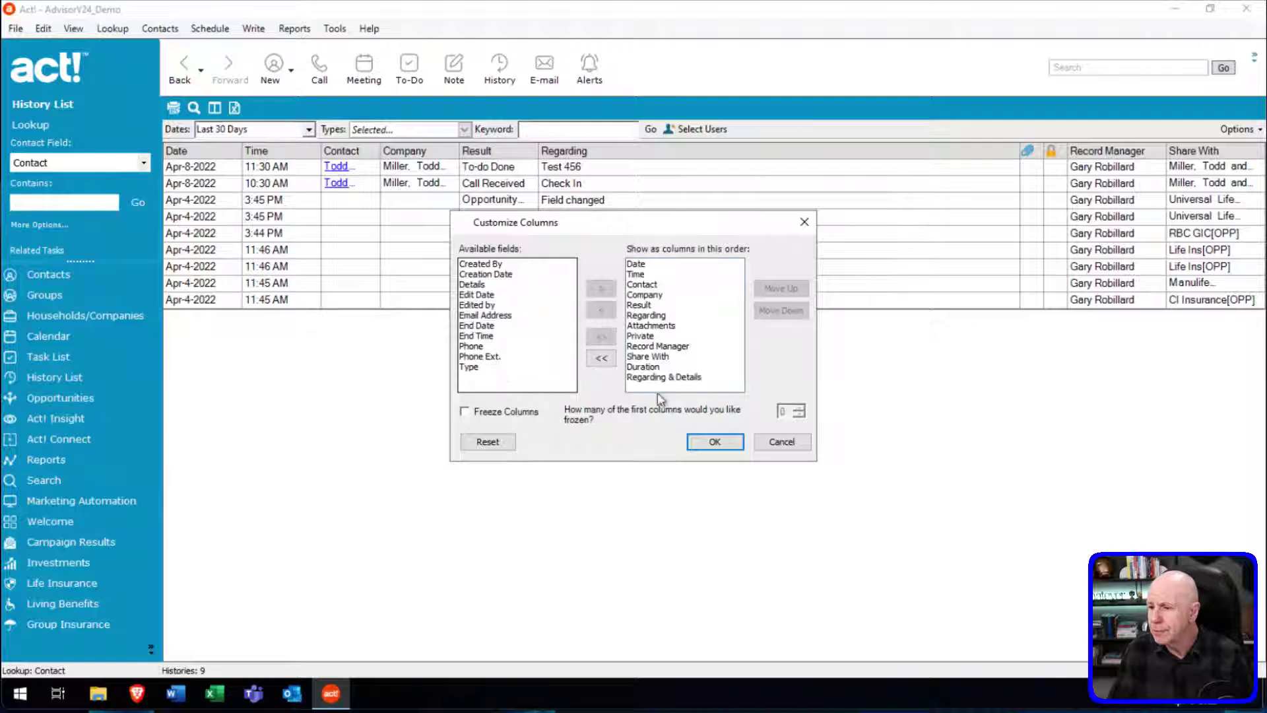
pyautogui.doubleClick(512, 367)
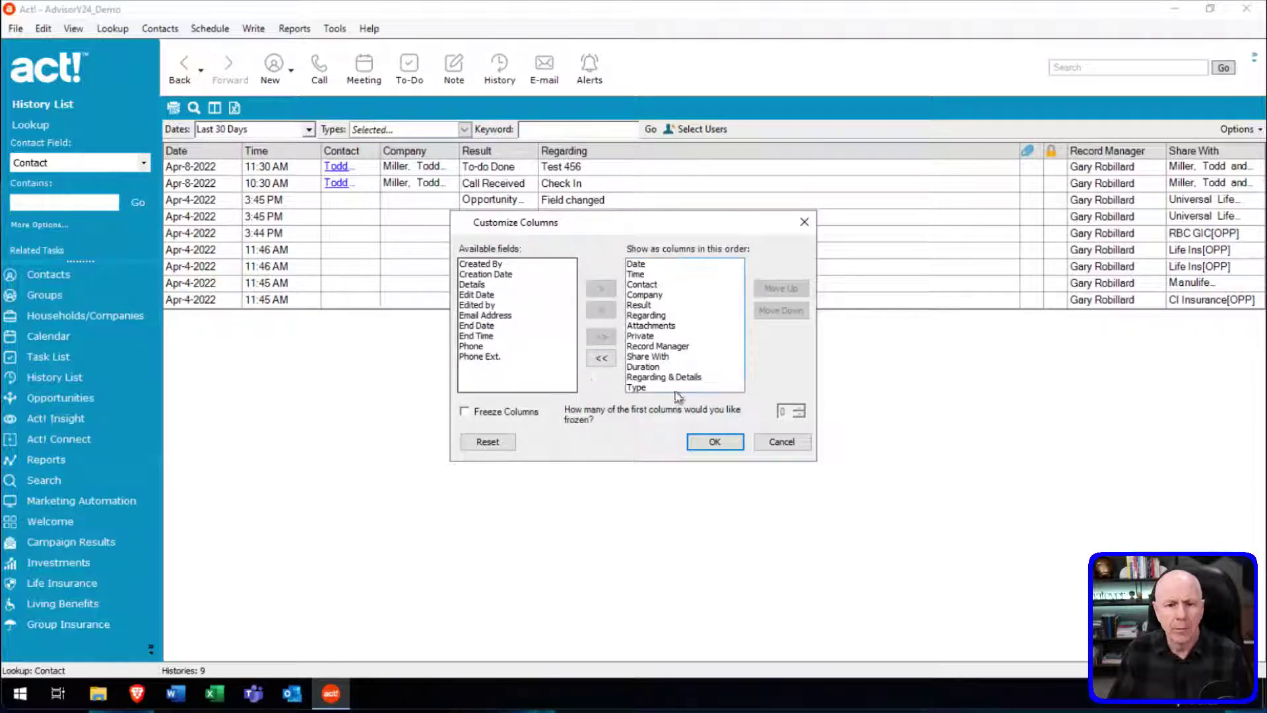
pyautogui.click(715, 441)
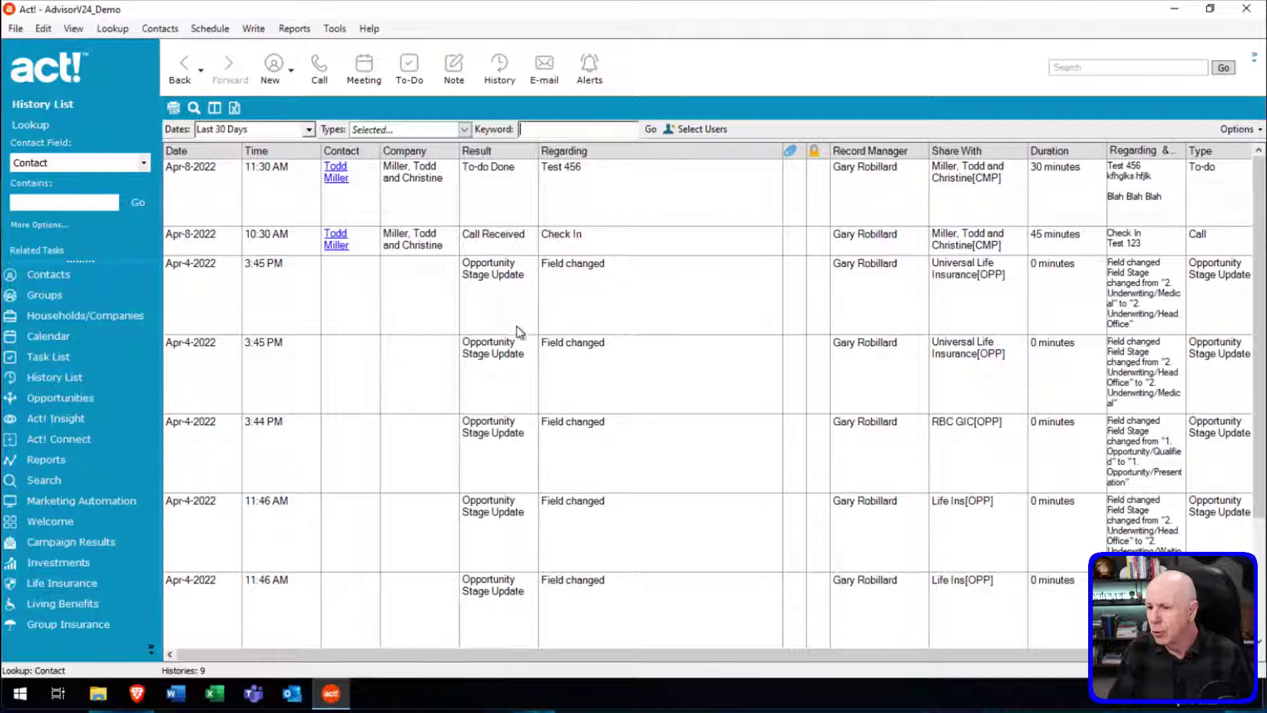
# Open and dismiss the Types list, leaving the 9 last-30-day histories visible.
pyautogui.click(465, 129)
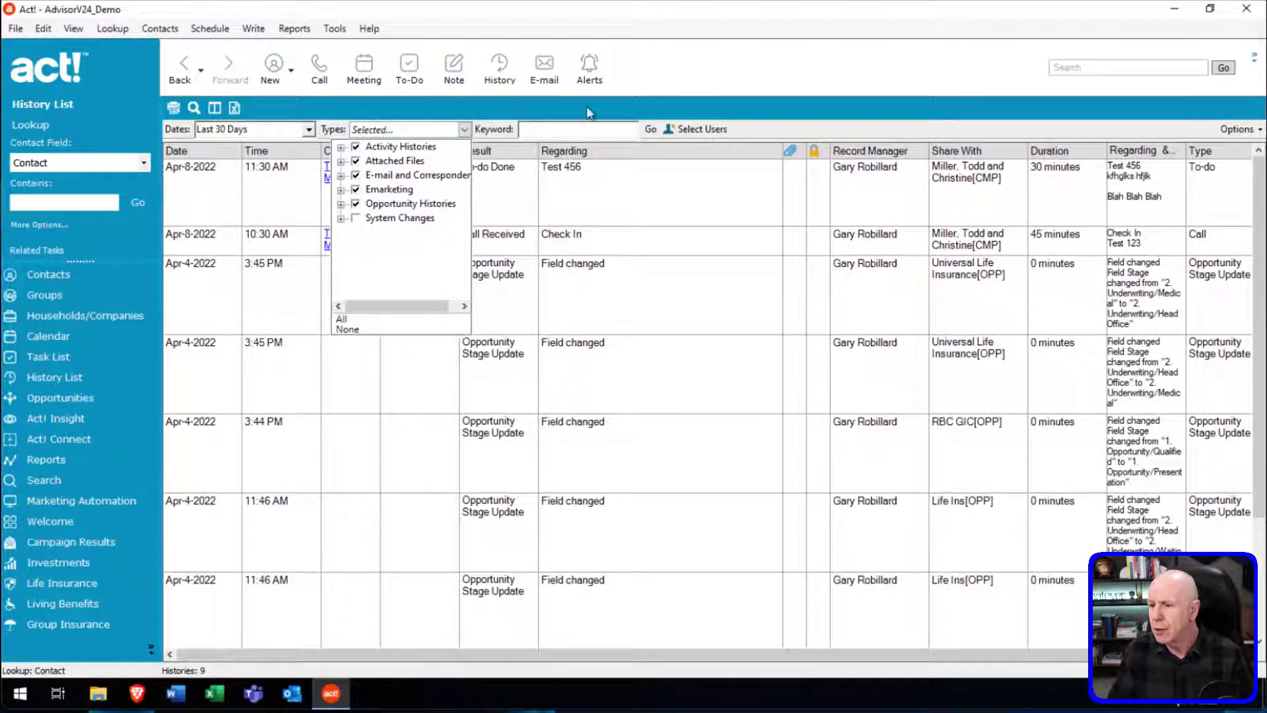
pyautogui.click(726, 99)
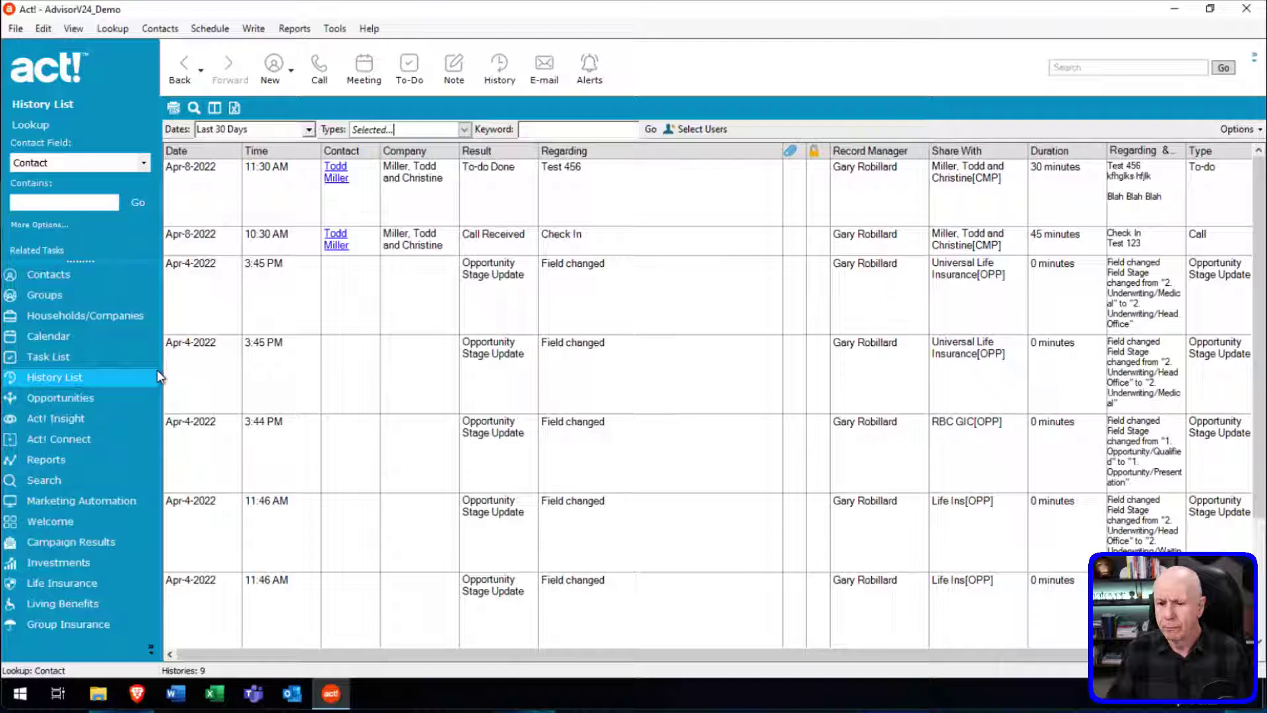
pyautogui.click(123, 359)
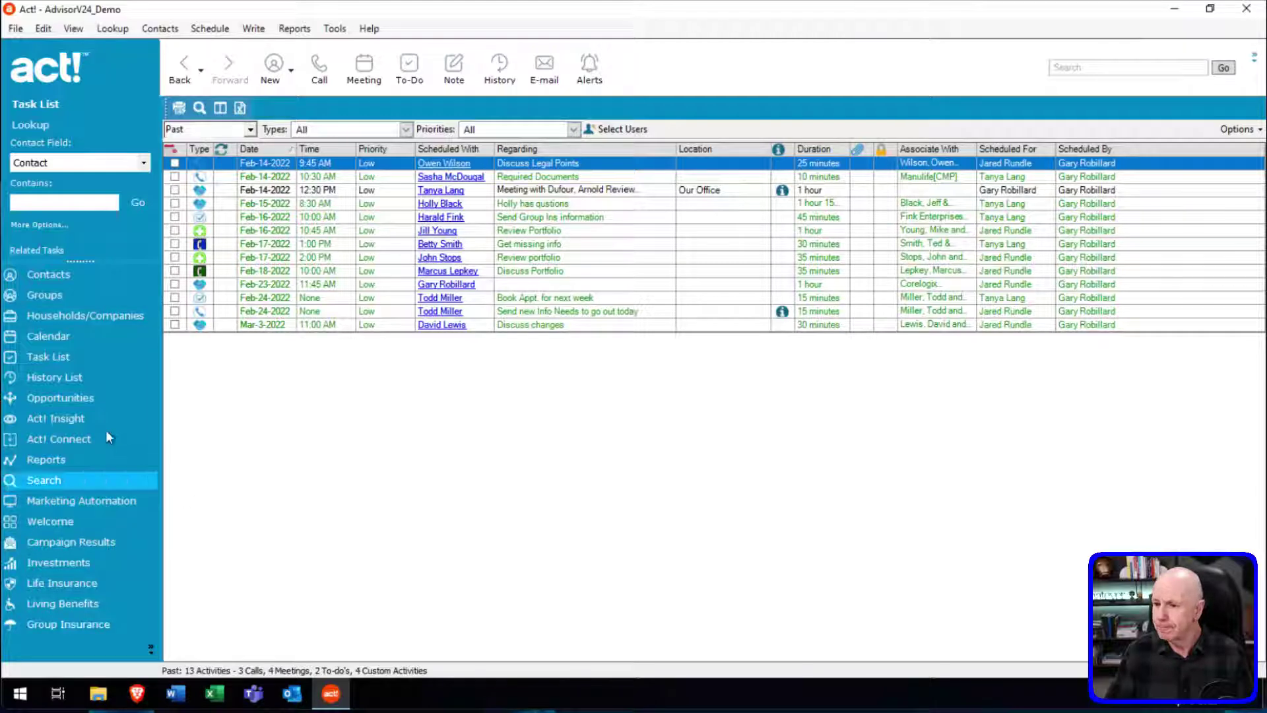
pyautogui.click(65, 378)
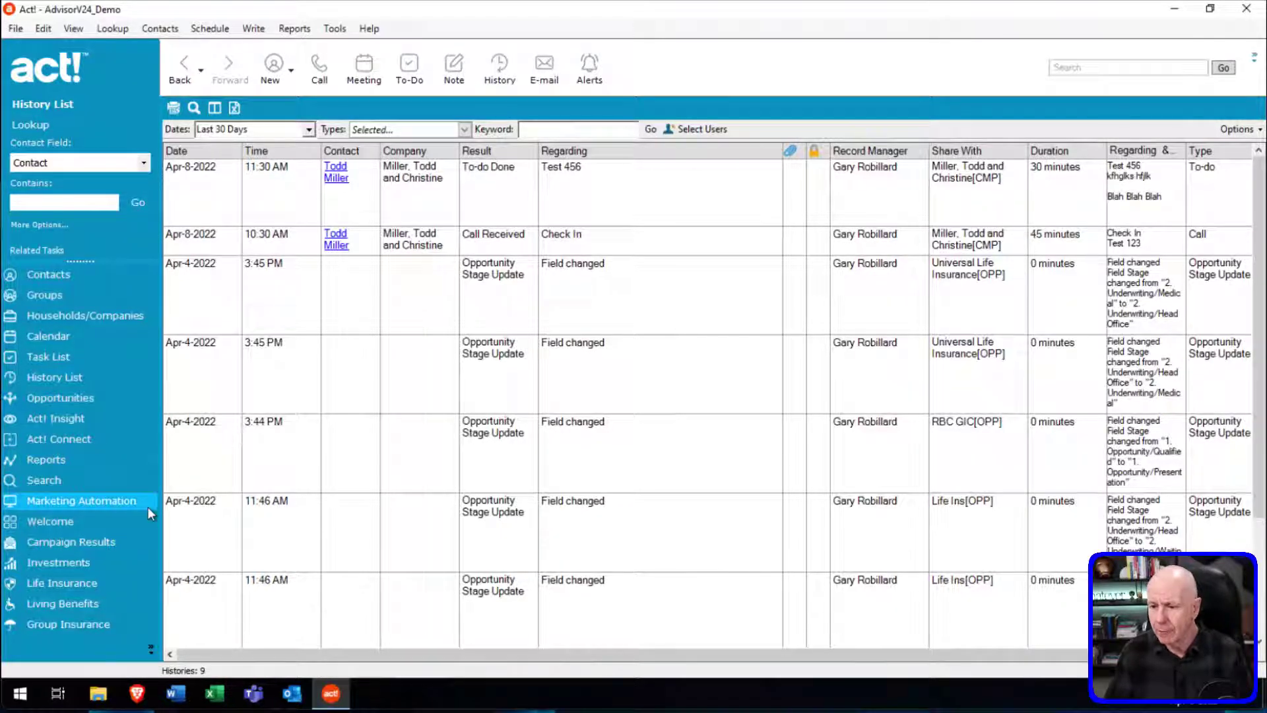
# Go to the Search page from the left navigation bar.
pyautogui.click(75, 480)
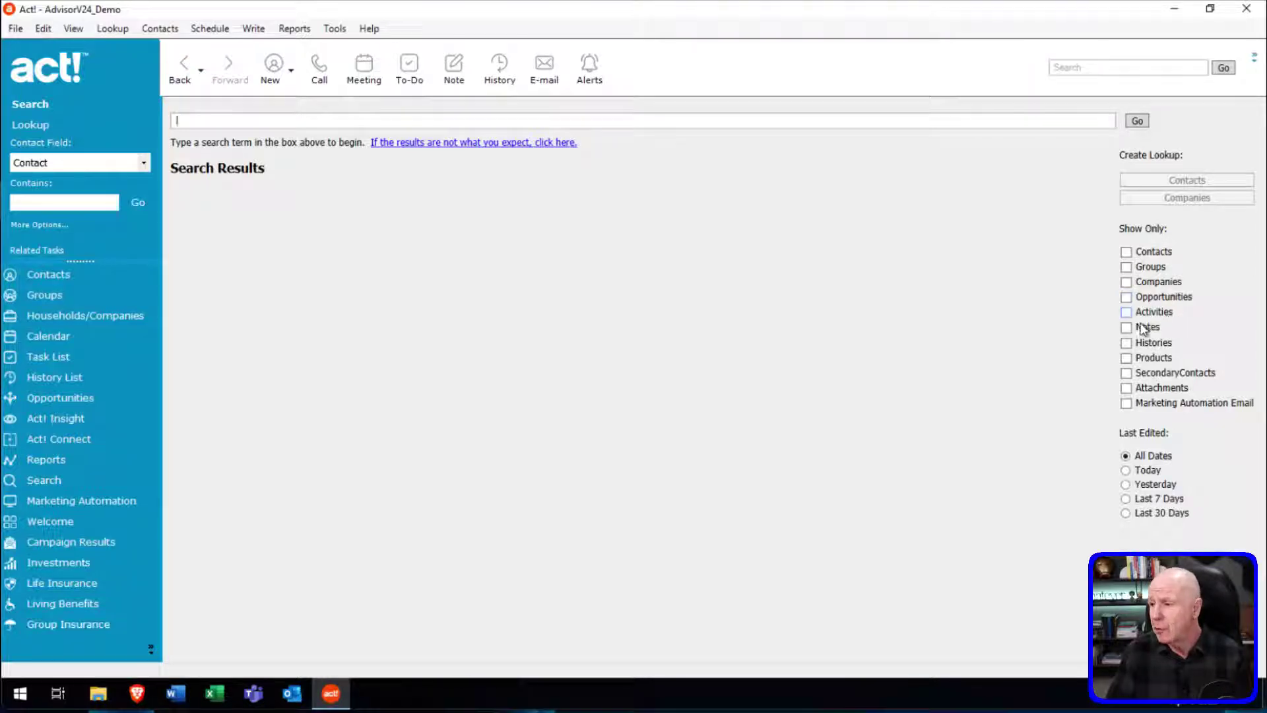
# Limit results to Histories and search for a contact's name.
pyautogui.click(1127, 343)
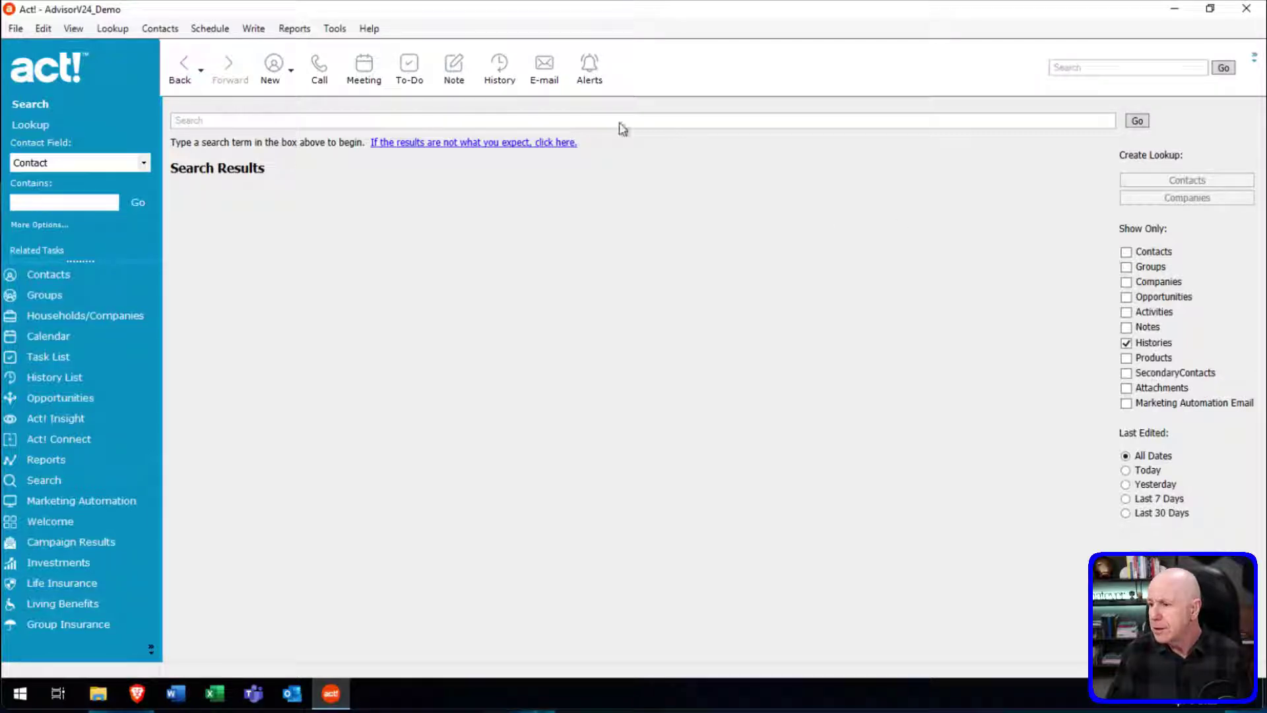
pyautogui.click(313, 124)
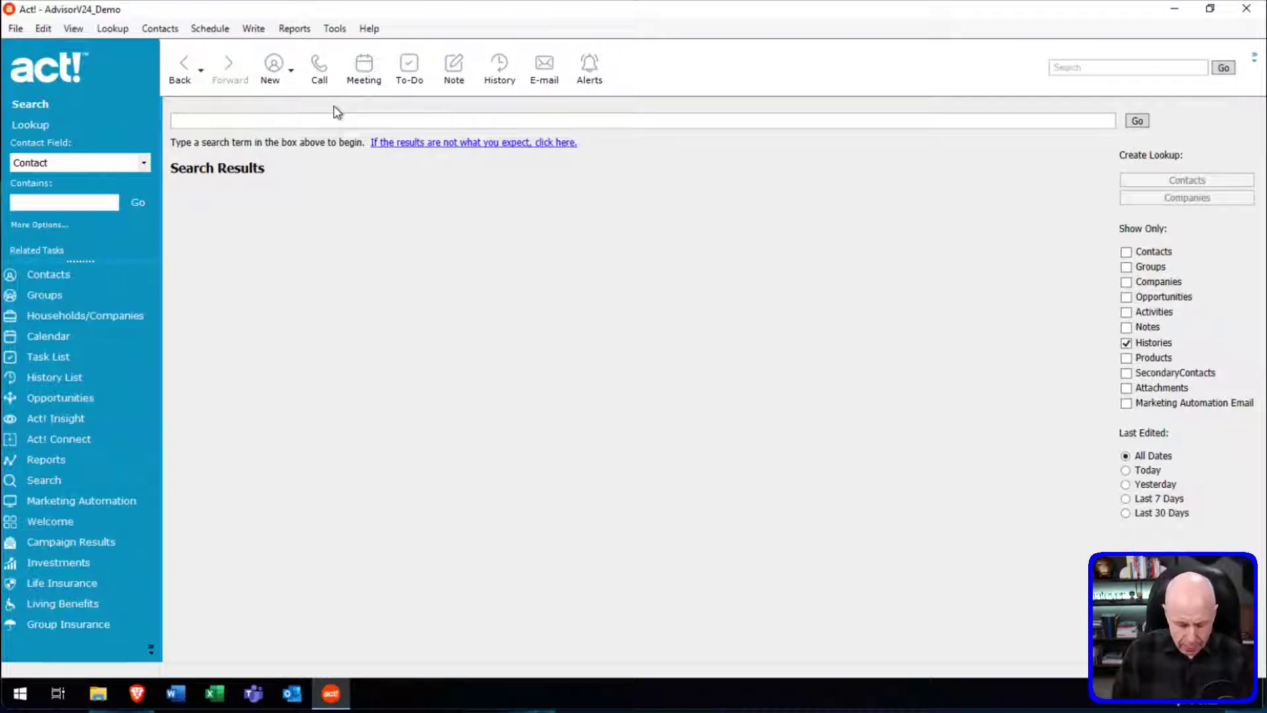
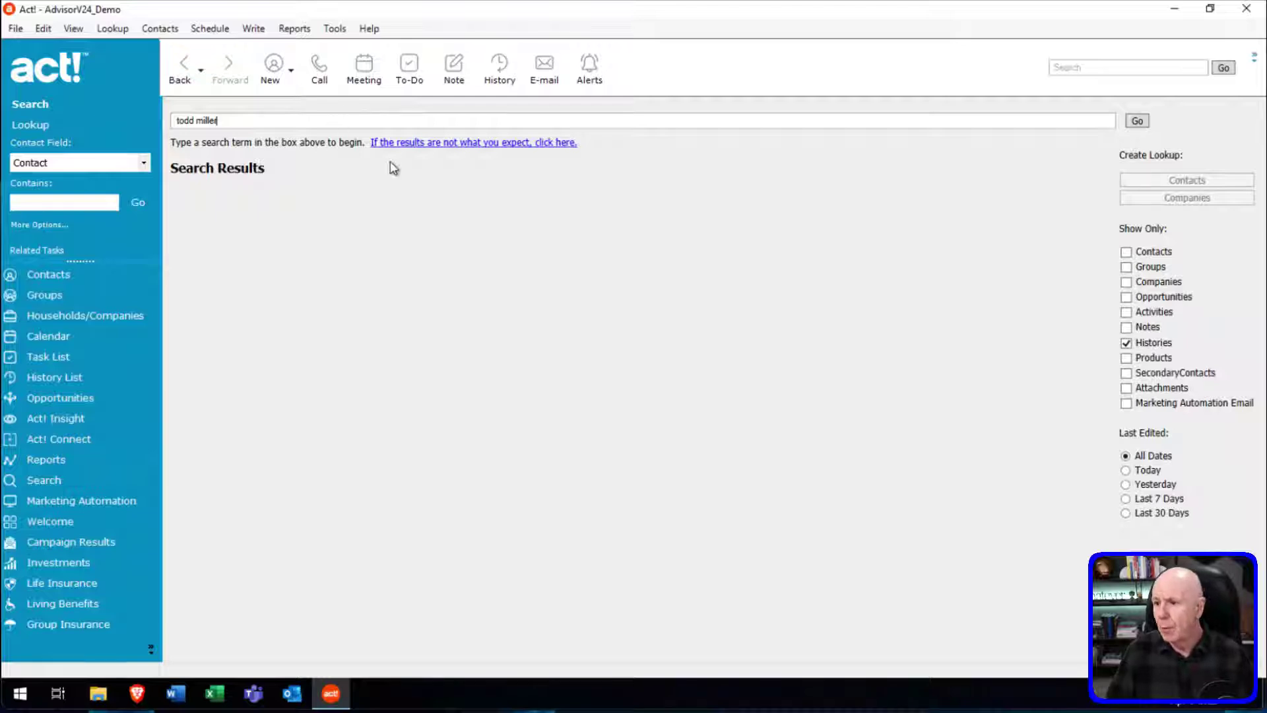
pyautogui.press('Return')
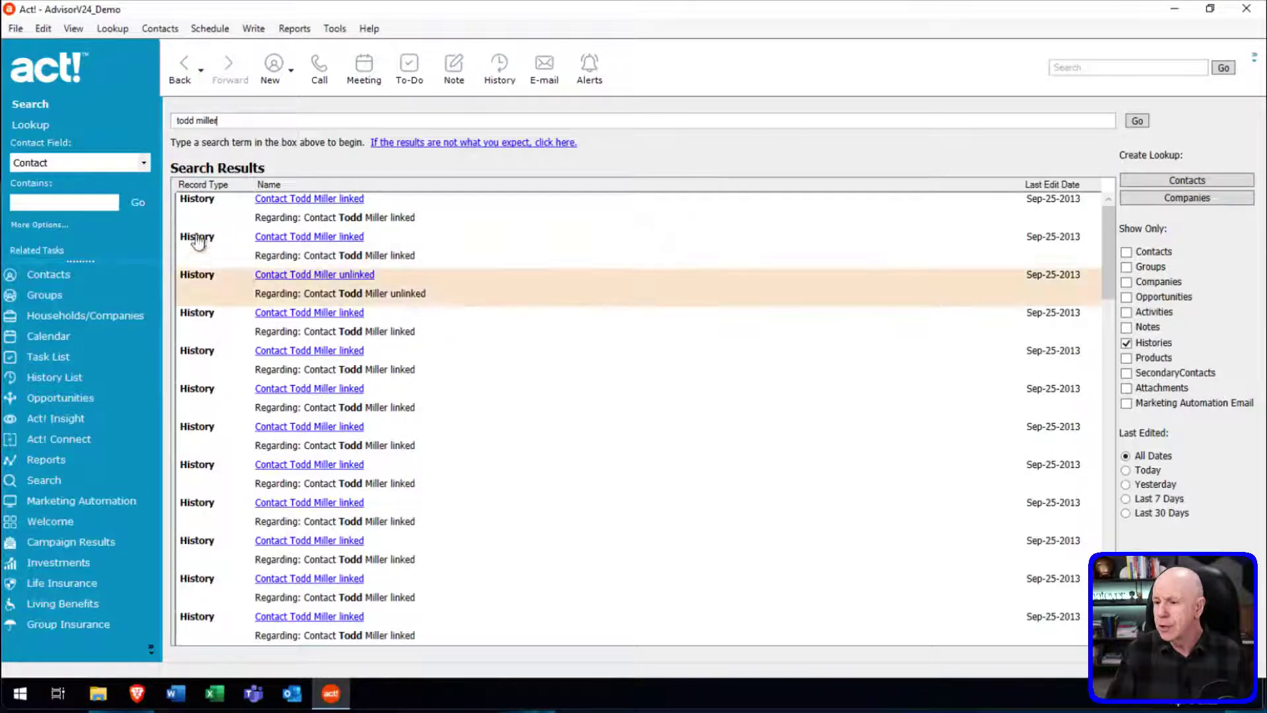
pyautogui.moveTo(1107, 229); pyautogui.dragTo(1109, 195)
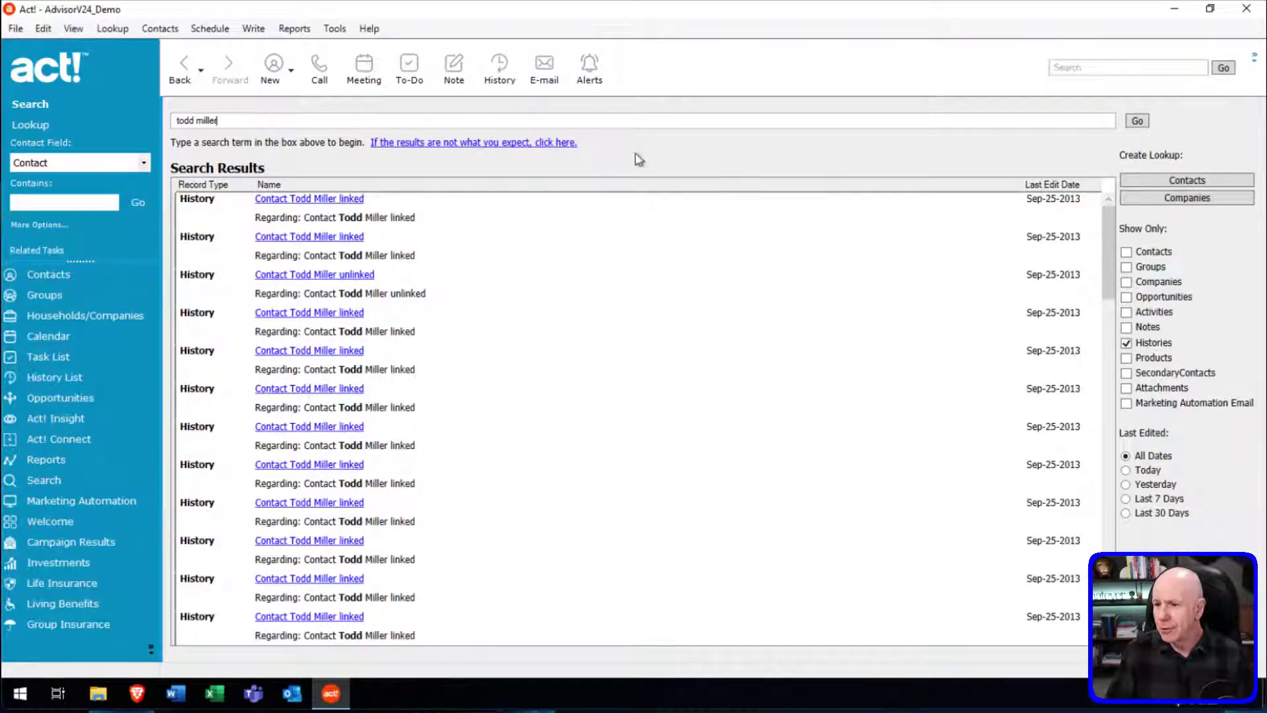
# Replace the search term with 'wi' for widget, then clear the search box.
pyautogui.hotkey('ctrl', 'a')
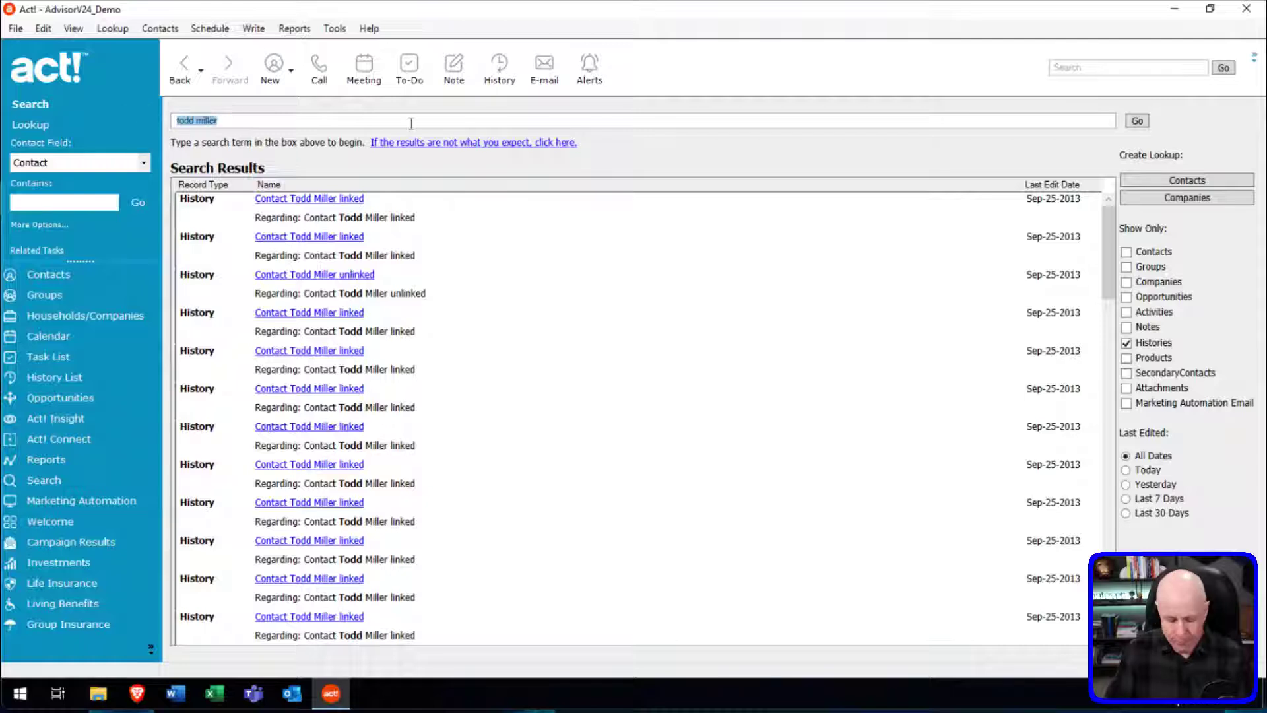
pyautogui.write('widget')
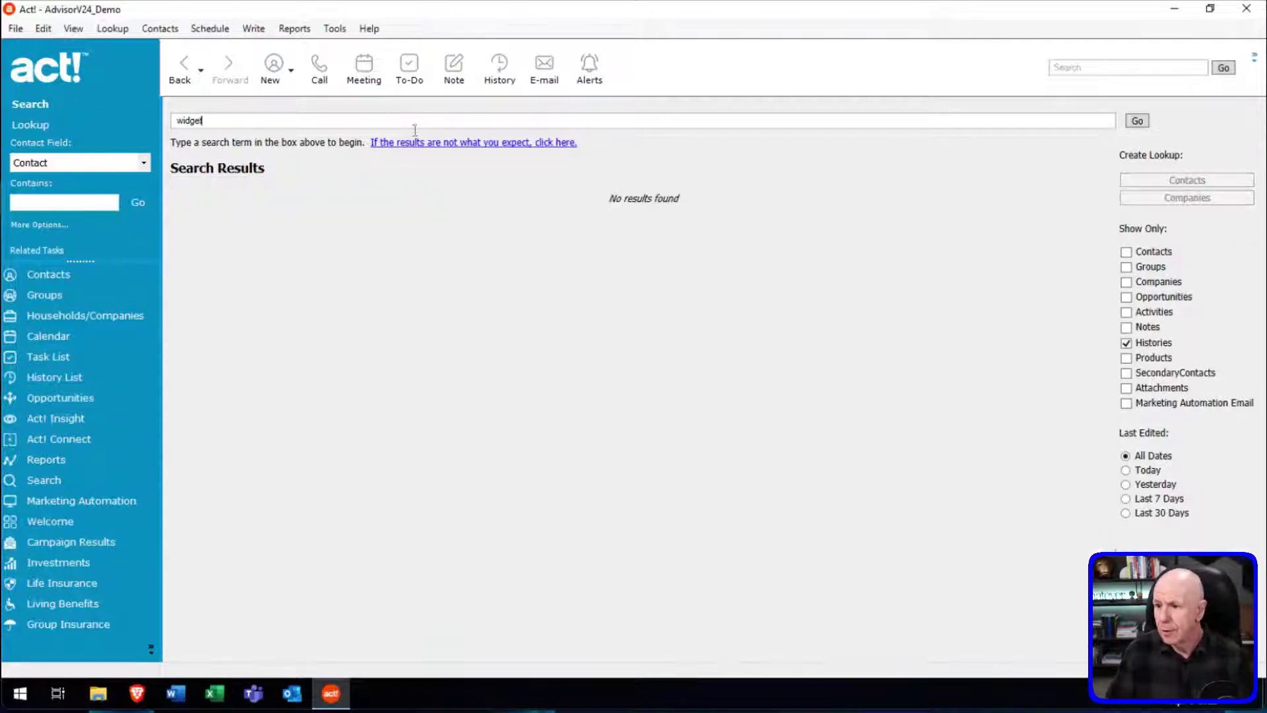
pyautogui.hotkey('ctrl', 'a')
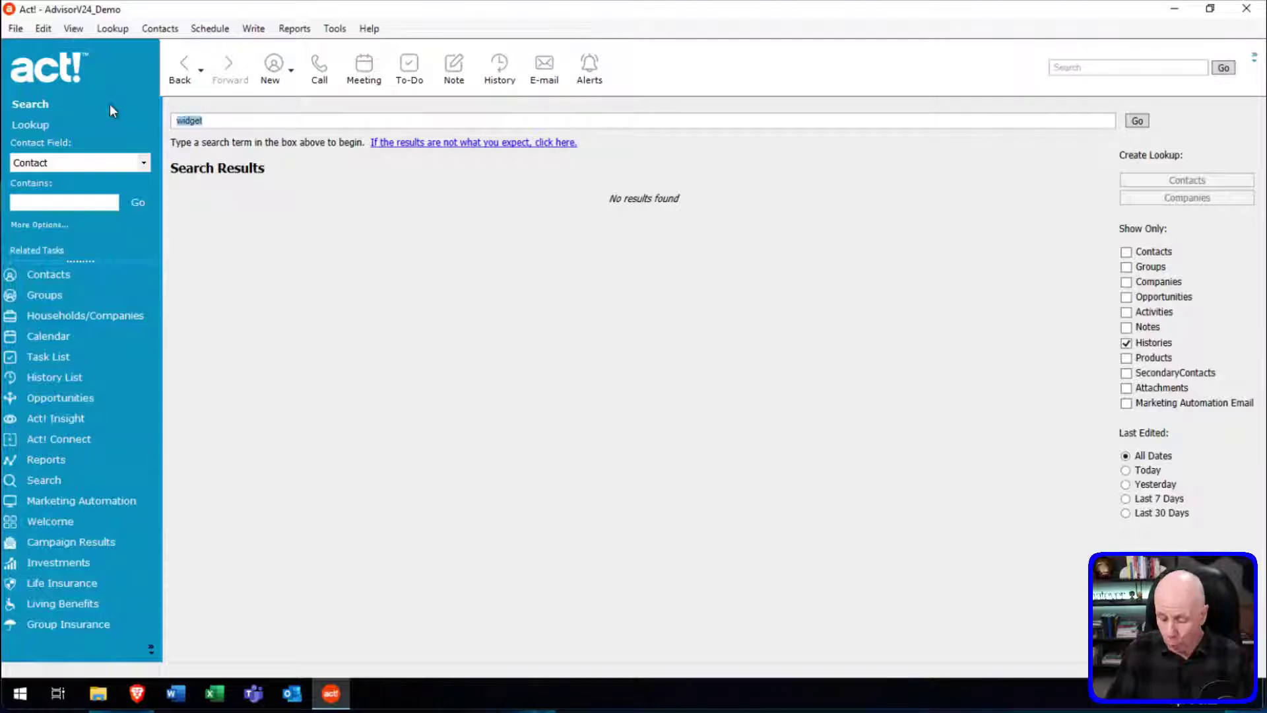
pyautogui.press('BackSpace')
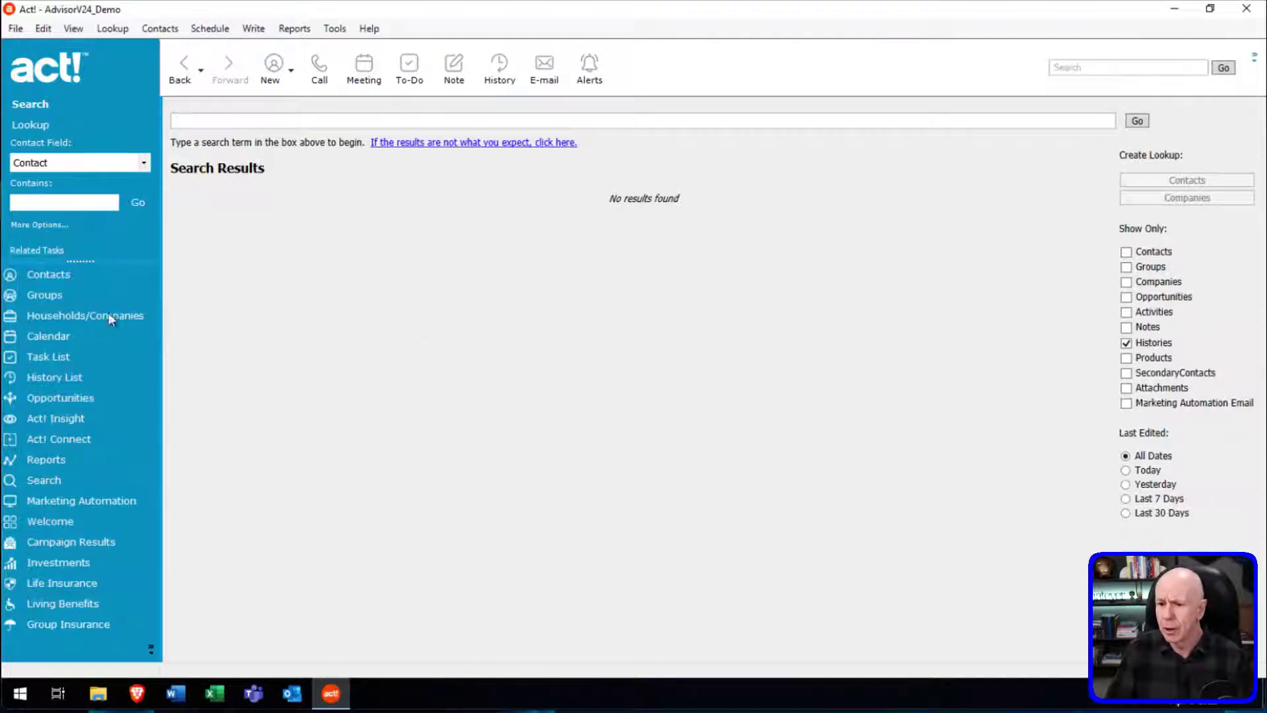
# Return to the contact's detail record, whose History list shows 27 entries.
pyautogui.click(49, 276)
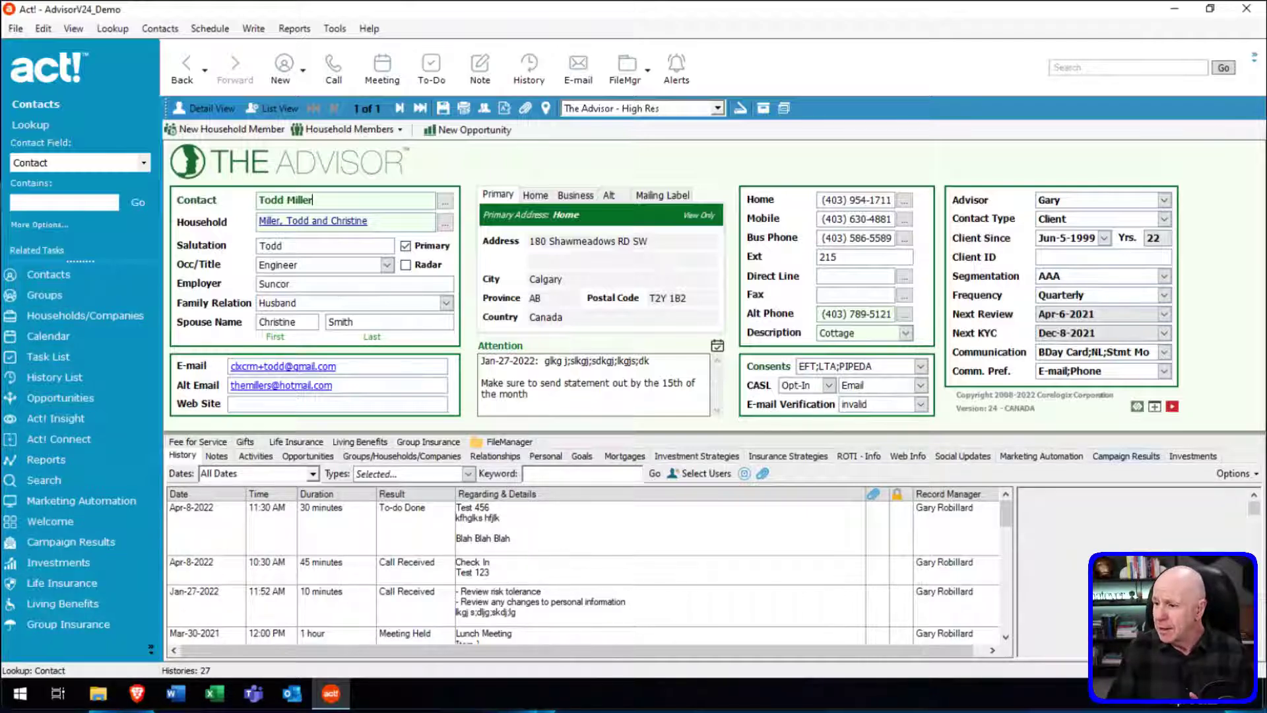
# Show the contact's Campaign Results and select the March 2020, Nov 2020 and March 2021 campaign rows.
pyautogui.click(1125, 455)
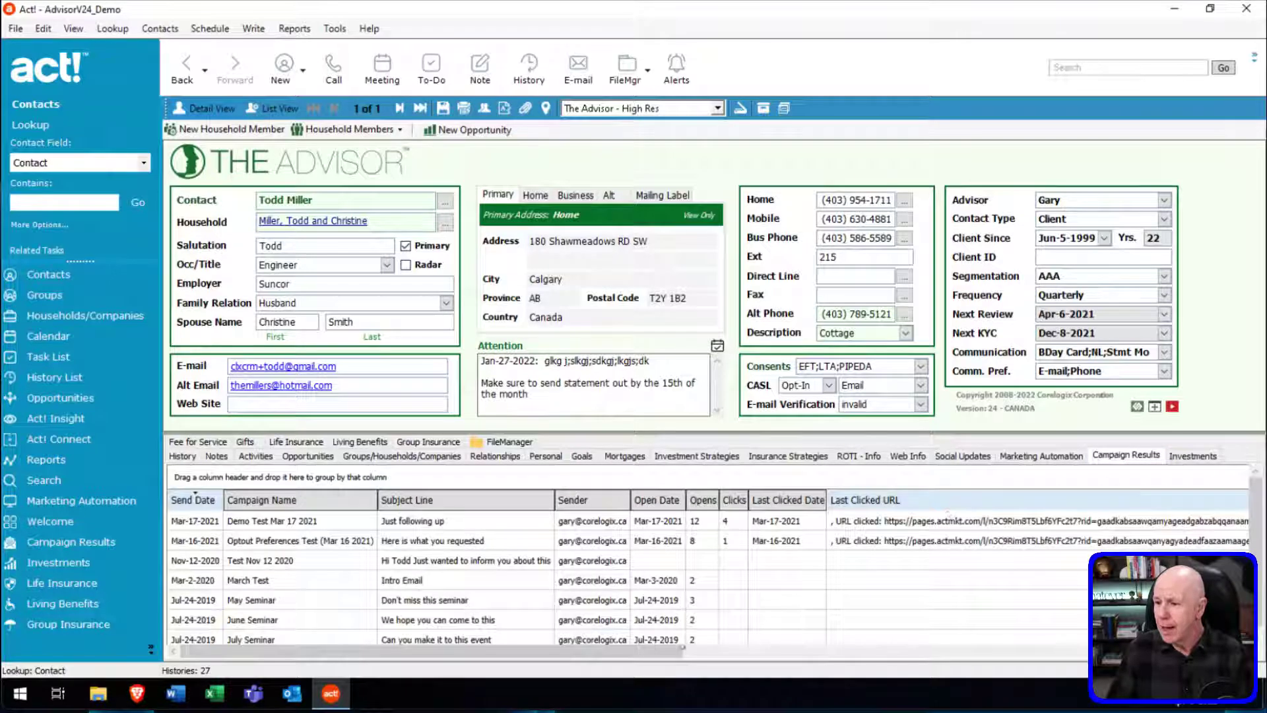
pyautogui.click(385, 585)
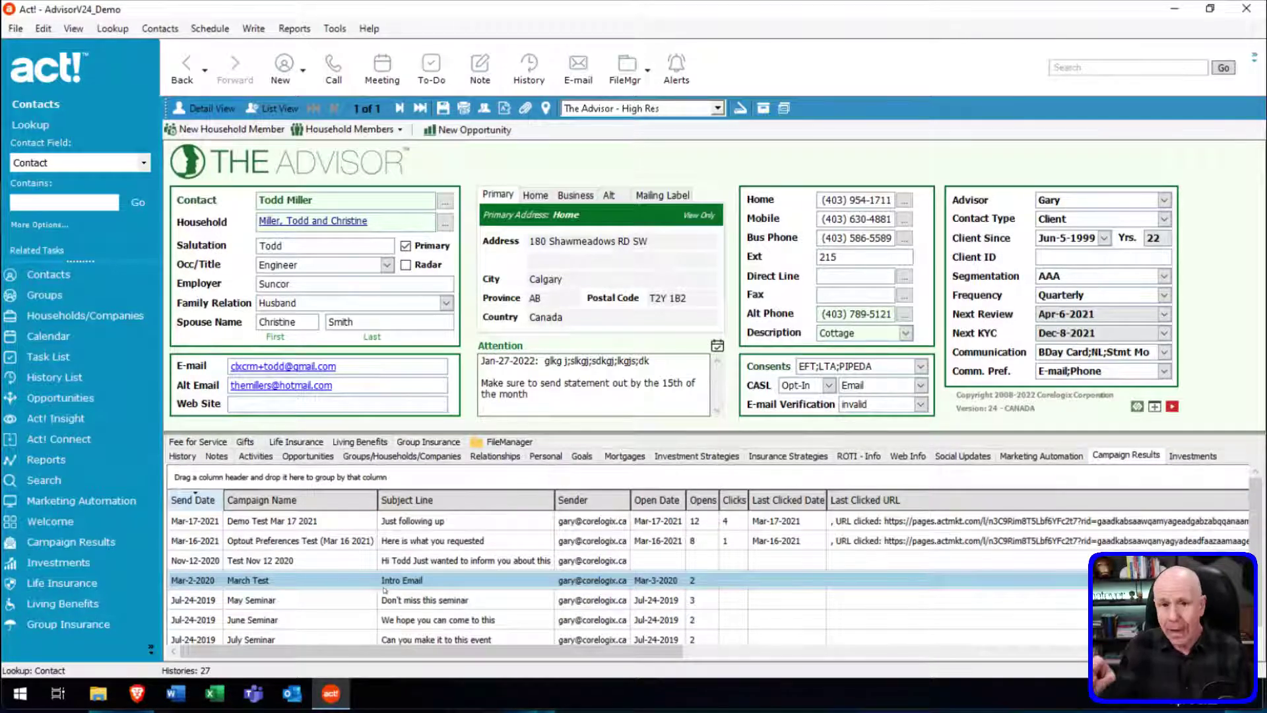
pyautogui.click(767, 548)
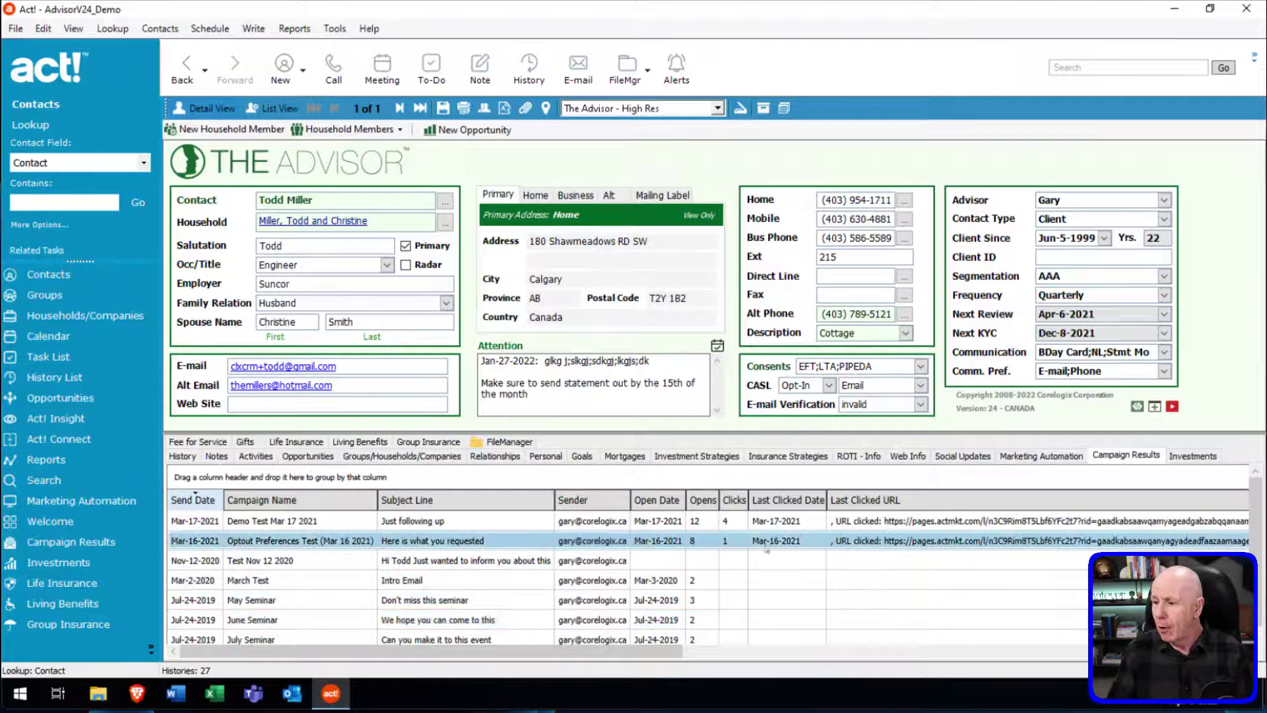
pyautogui.click(739, 560)
pyautogui.click(699, 524)
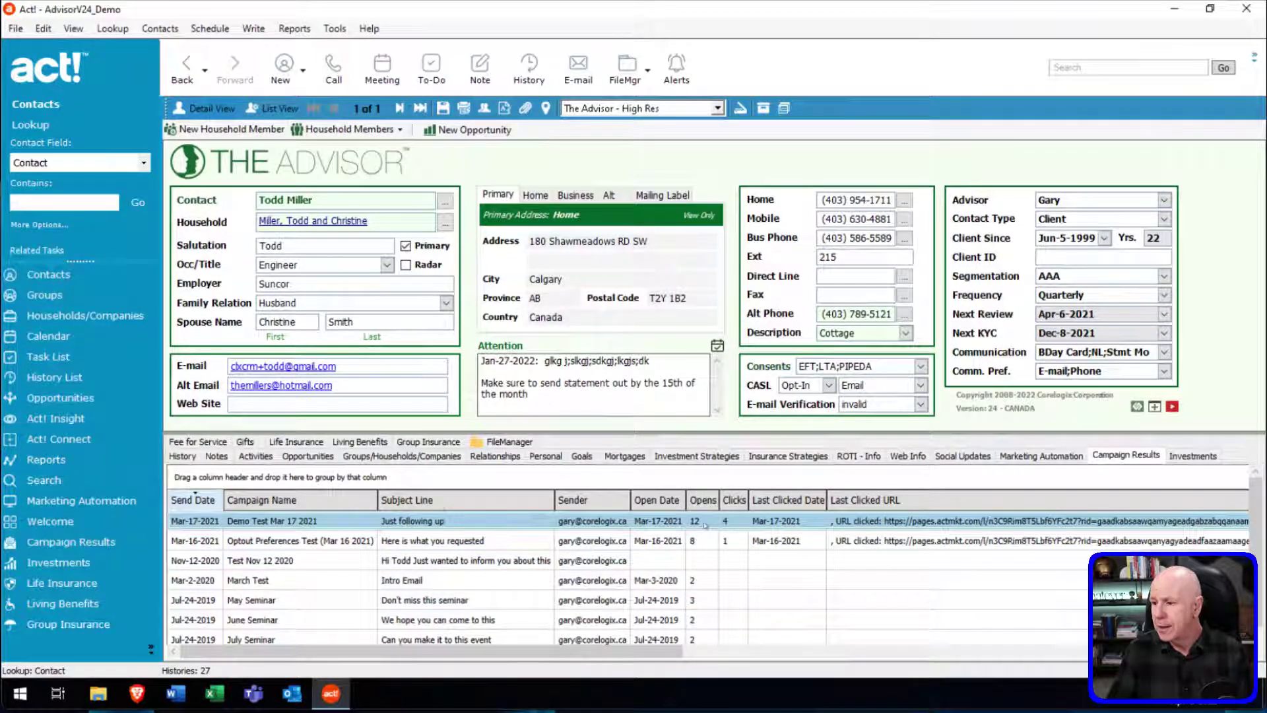
pyautogui.click(700, 542)
# Scroll the campaign grid sideways to reveal the Bounced and Unsubscribed columns.
pyautogui.click(773, 651)
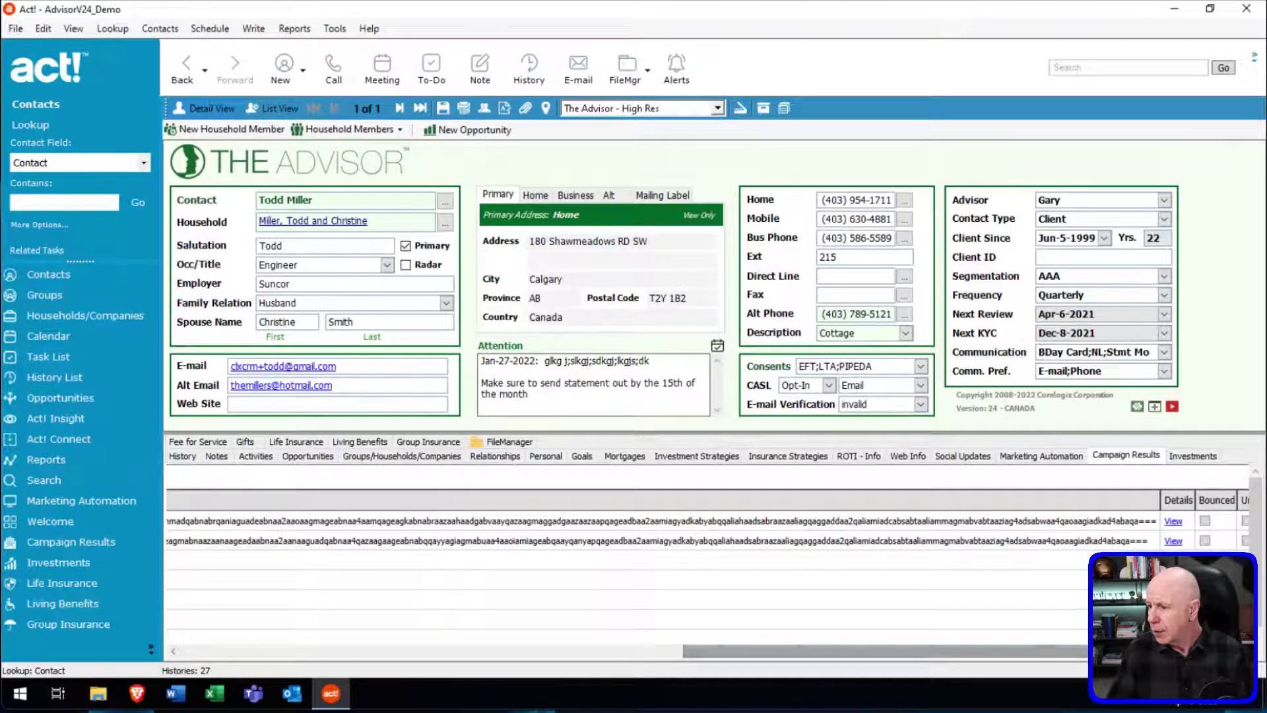
pyautogui.moveTo(798, 646); pyautogui.dragTo(813, 647)
pyautogui.moveTo(1168, 650); pyautogui.dragTo(1215, 651)
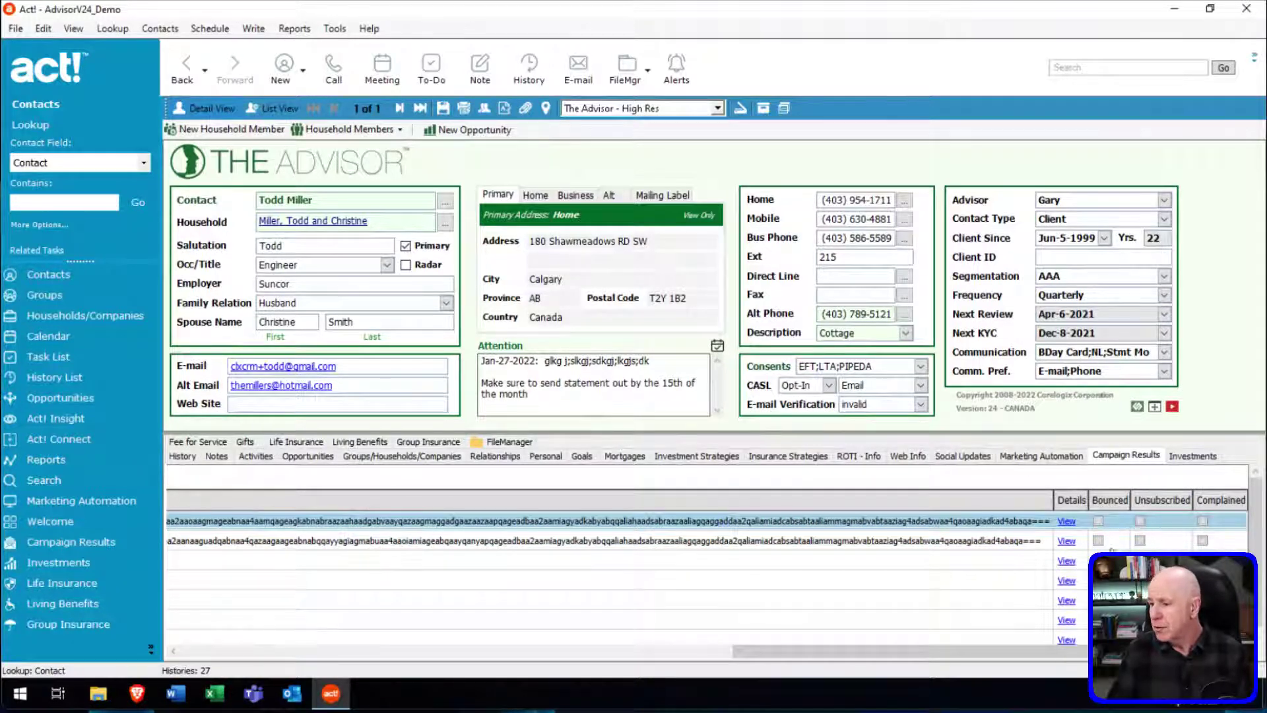
pyautogui.moveTo(1073, 652); pyautogui.dragTo(508, 652)
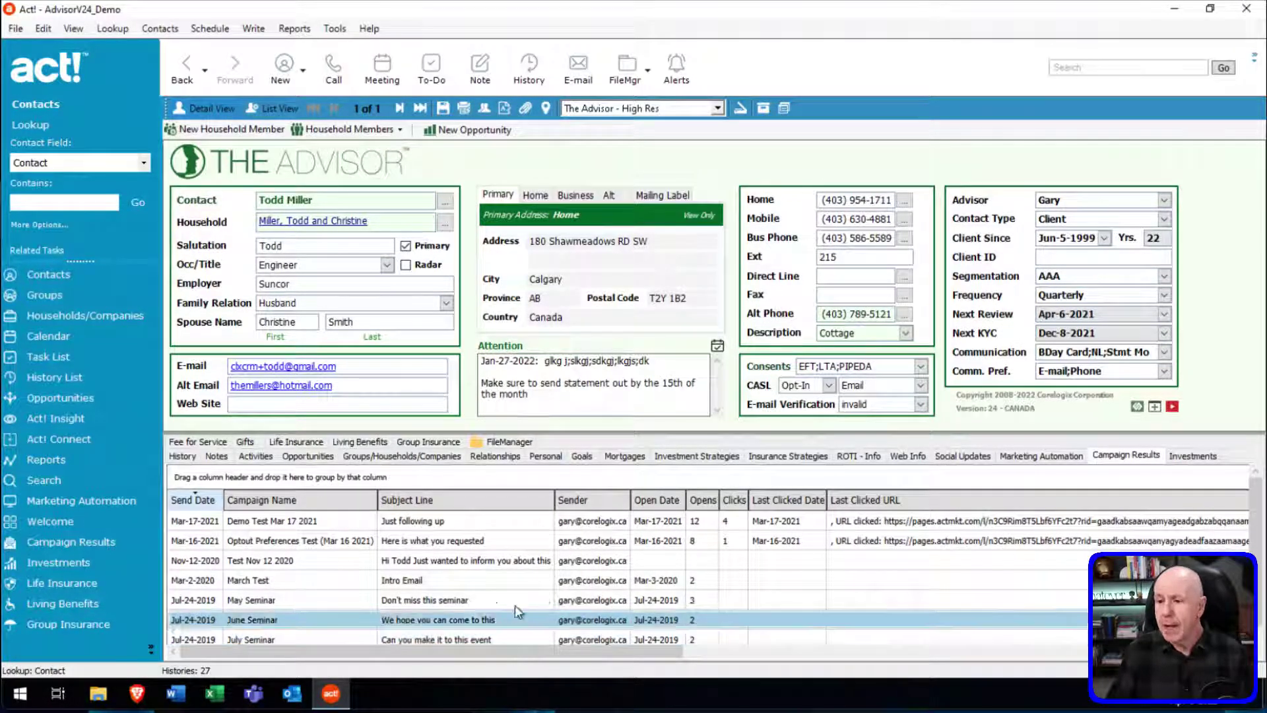
# Check the contact's activities list, then open the Campaign Results view listing seven campaigns.
pyautogui.click(257, 456)
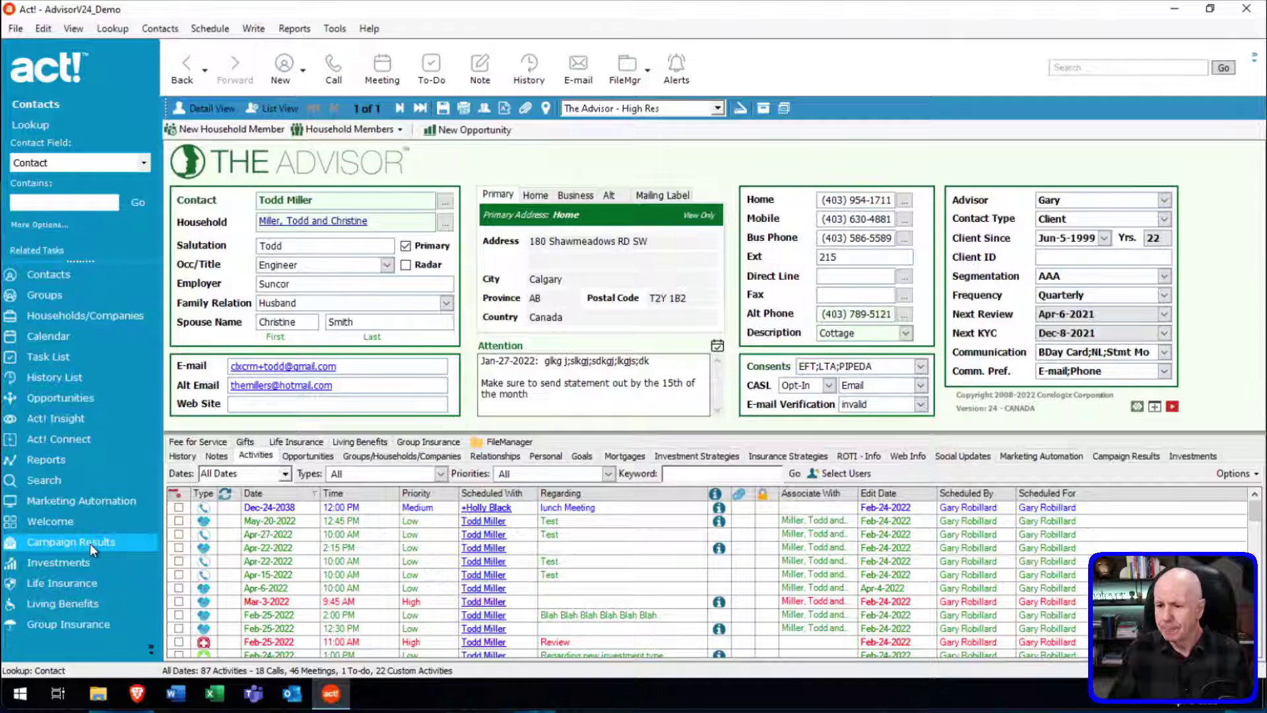
pyautogui.click(99, 542)
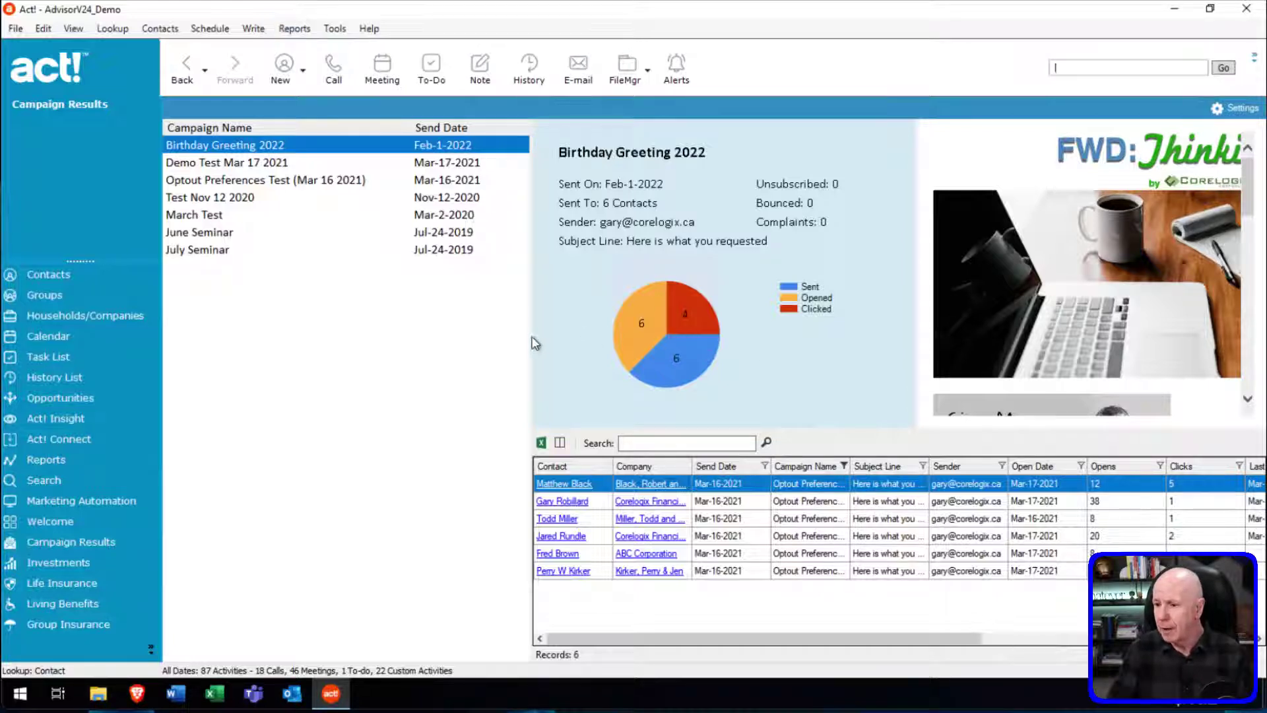
# Widen the details pane and compare the Demo Test Mar 17 2021 and Birthday Greeting 2022 results.
pyautogui.moveTo(533, 336); pyautogui.dragTo(522, 336)
pyautogui.click(243, 165)
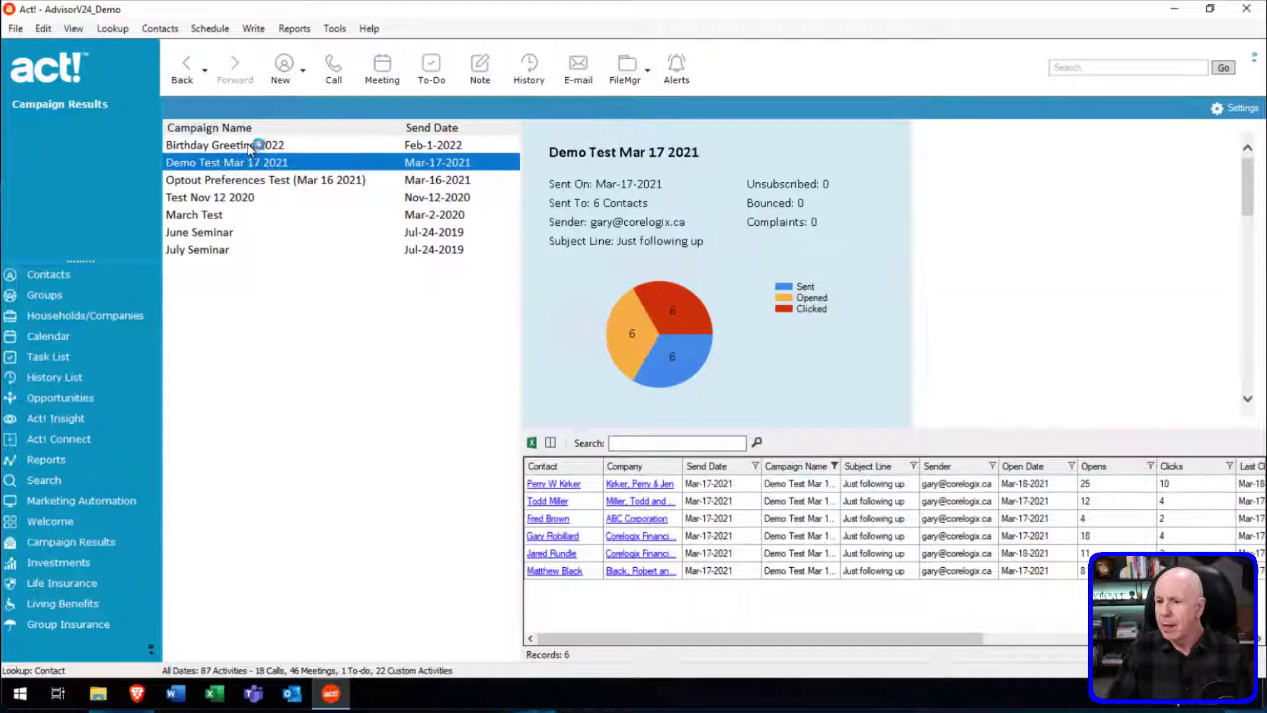
pyautogui.click(248, 145)
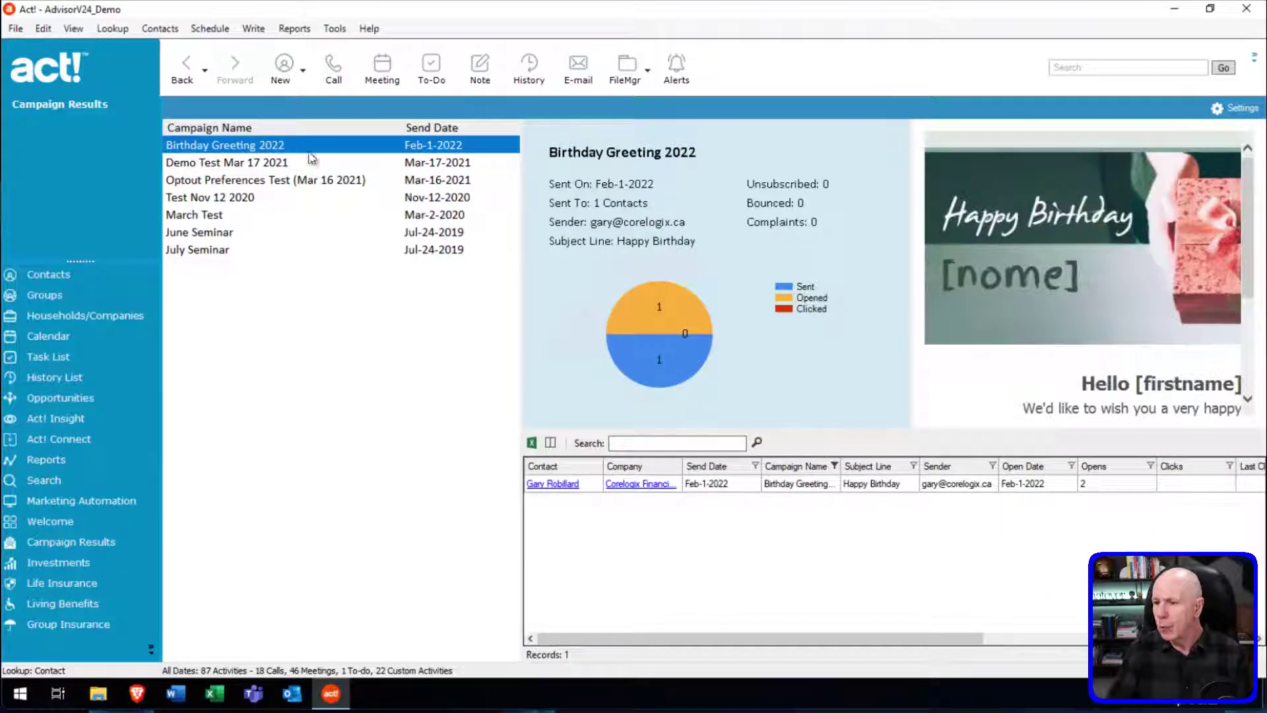
pyautogui.click(264, 163)
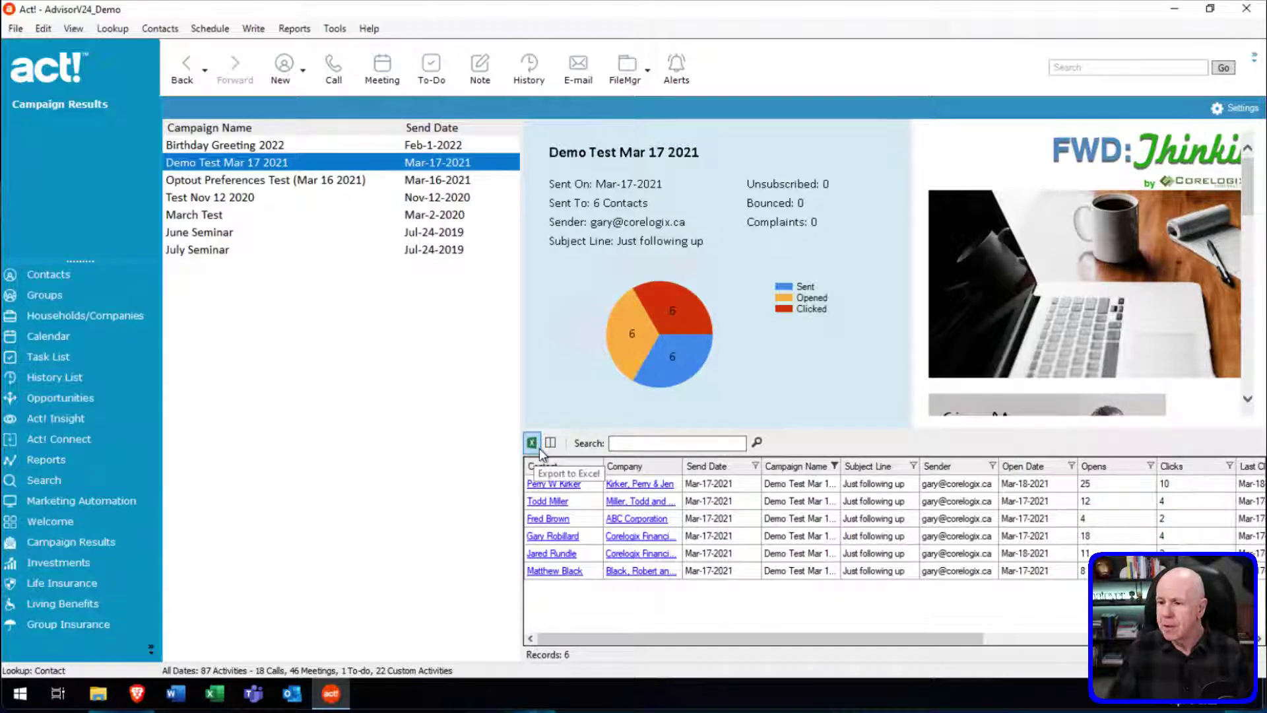
# Open the six selected recipients as contacts, then switch to Marketing Automation.
pyautogui.moveTo(850, 485); pyautogui.dragTo(851, 571)
pyautogui.rightClick(847, 536)
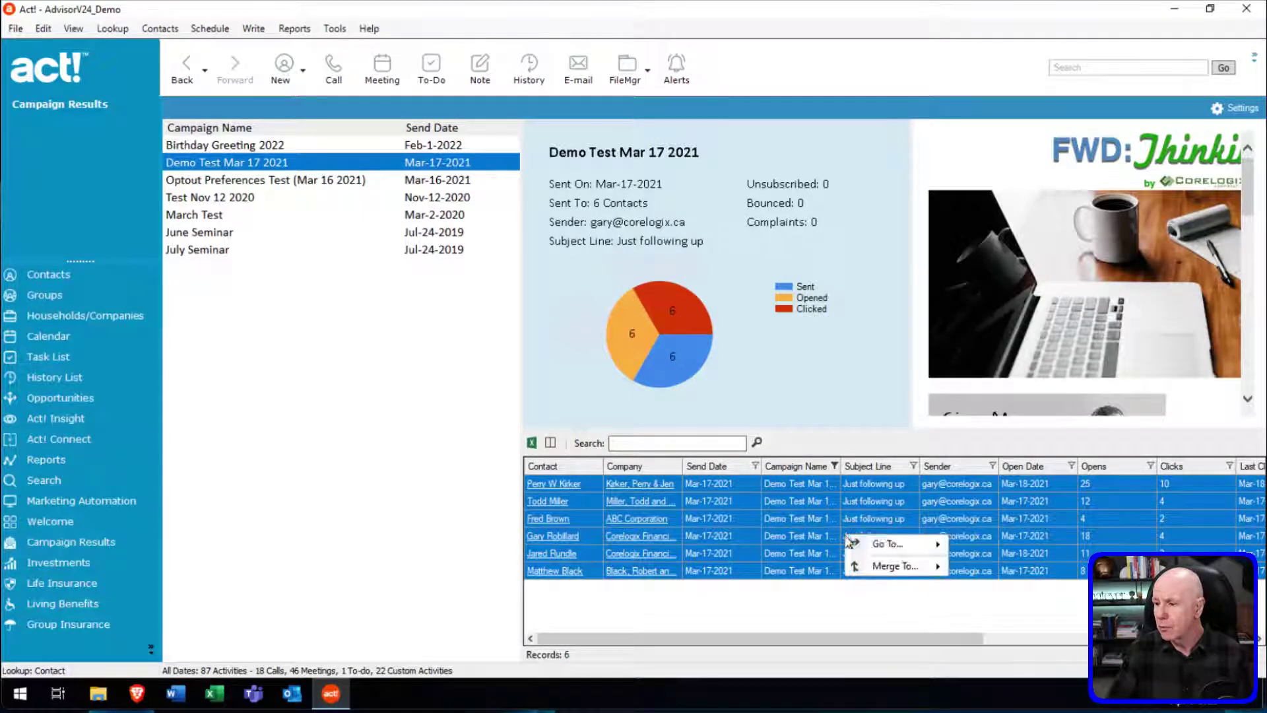
pyautogui.click(1050, 554)
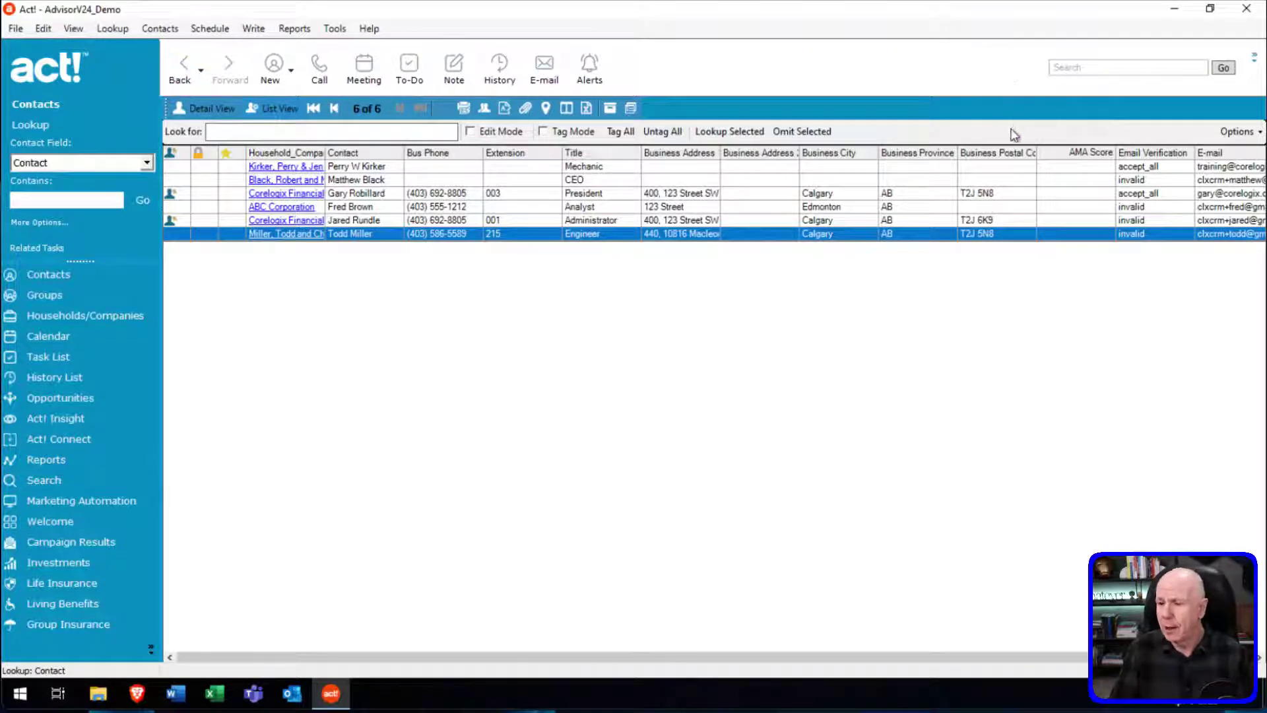
pyautogui.click(94, 506)
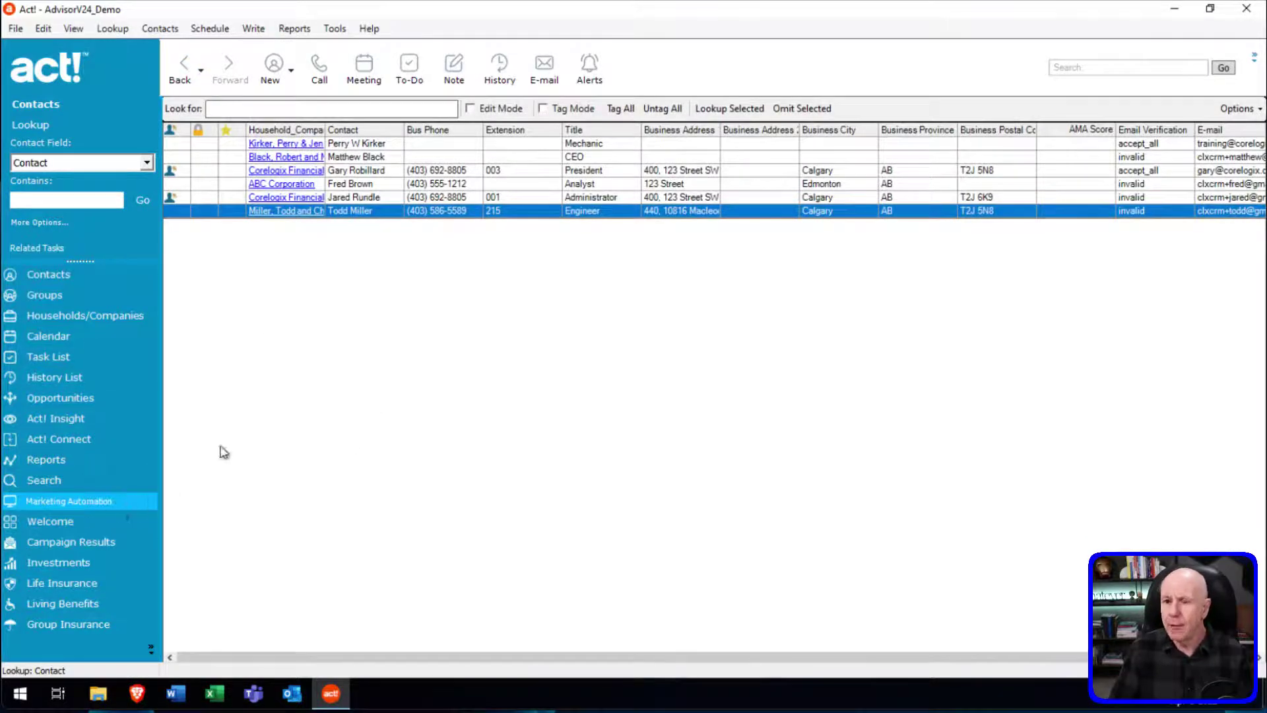
pyautogui.click(80, 500)
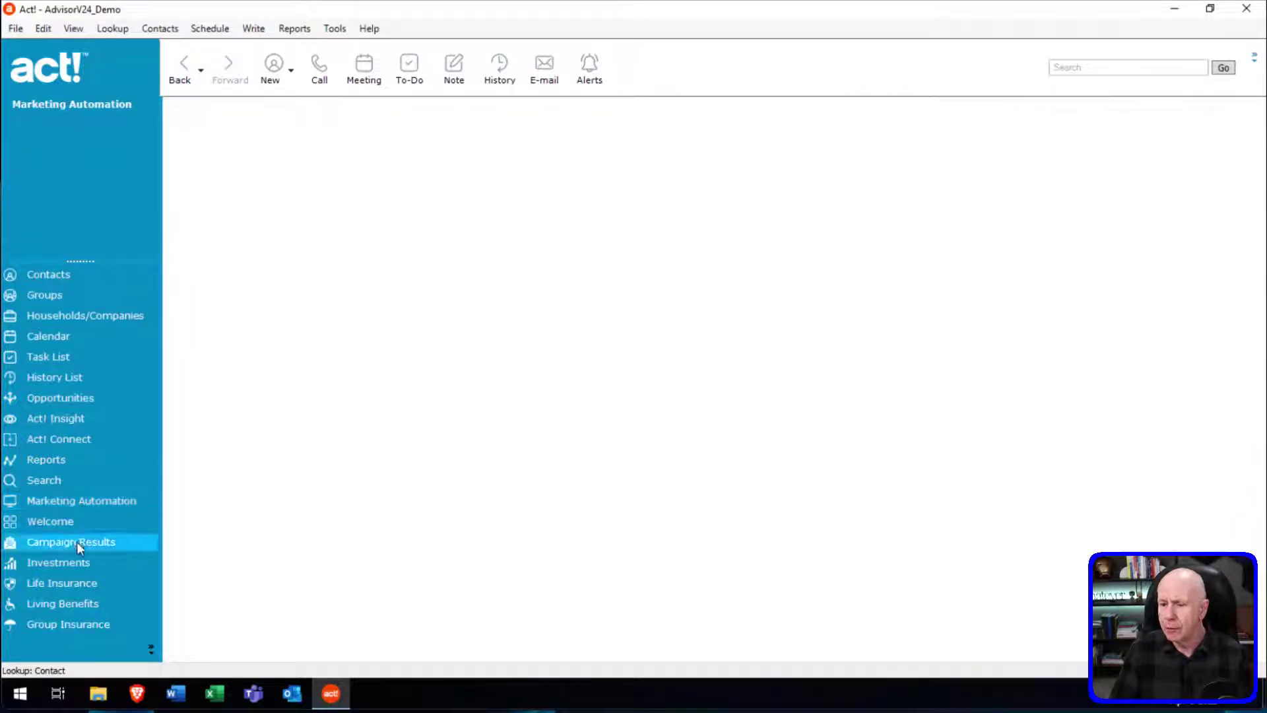
# Review Campaign Results with a wider details pane, then load the Marketing Automation Campaigns page.
pyautogui.click(78, 543)
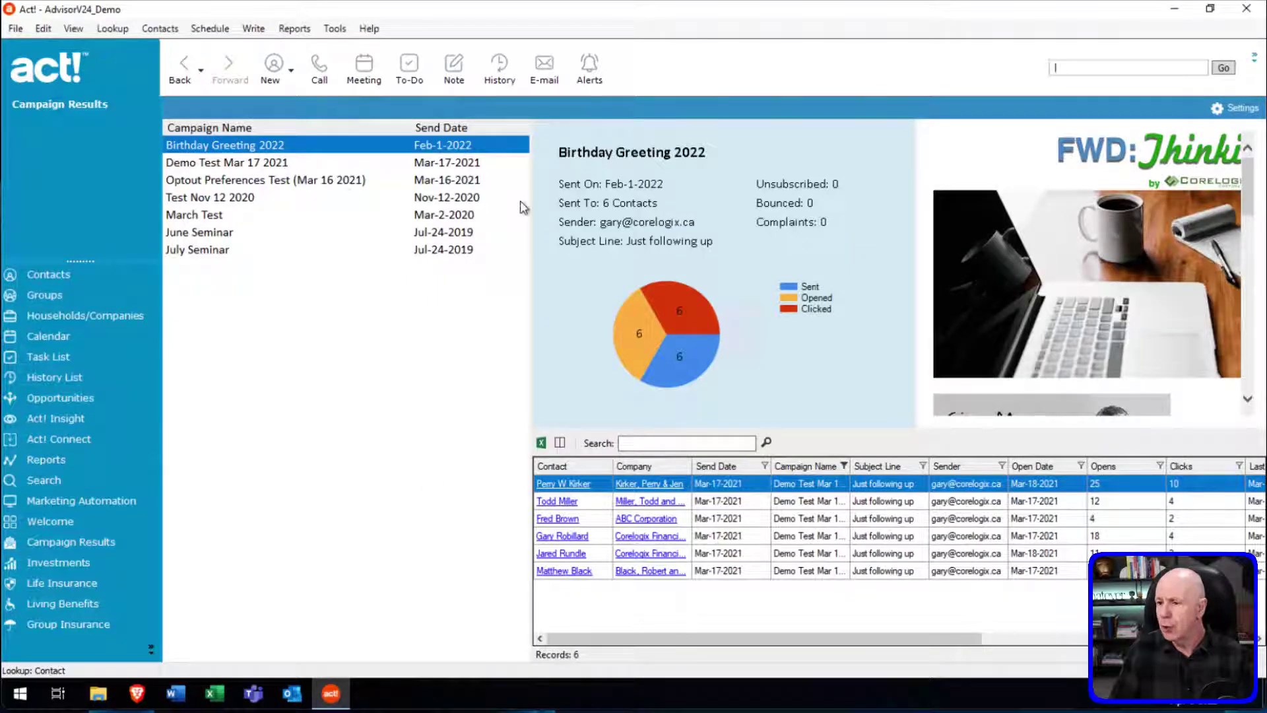
pyautogui.moveTo(532, 198); pyautogui.dragTo(510, 198)
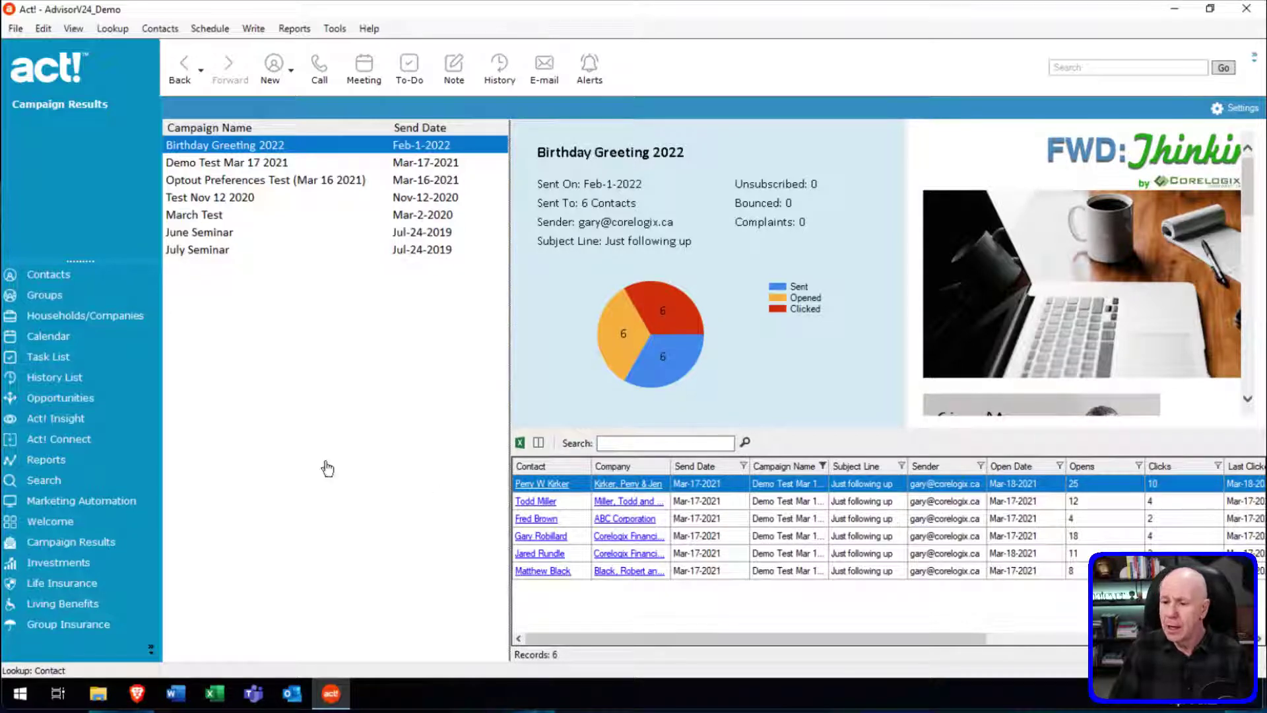
pyautogui.click(101, 504)
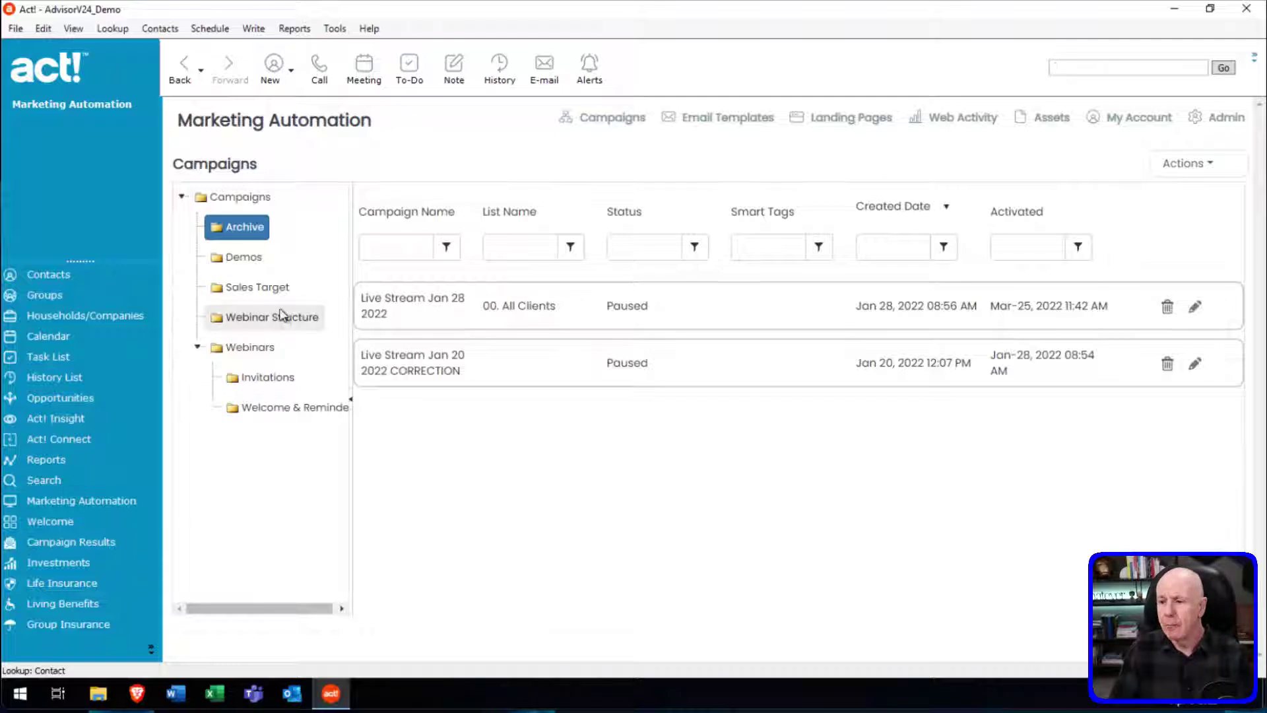
# Scroll through the Marketing Automation company dashboard, then return to the six-contact list.
pyautogui.click(1180, 169)
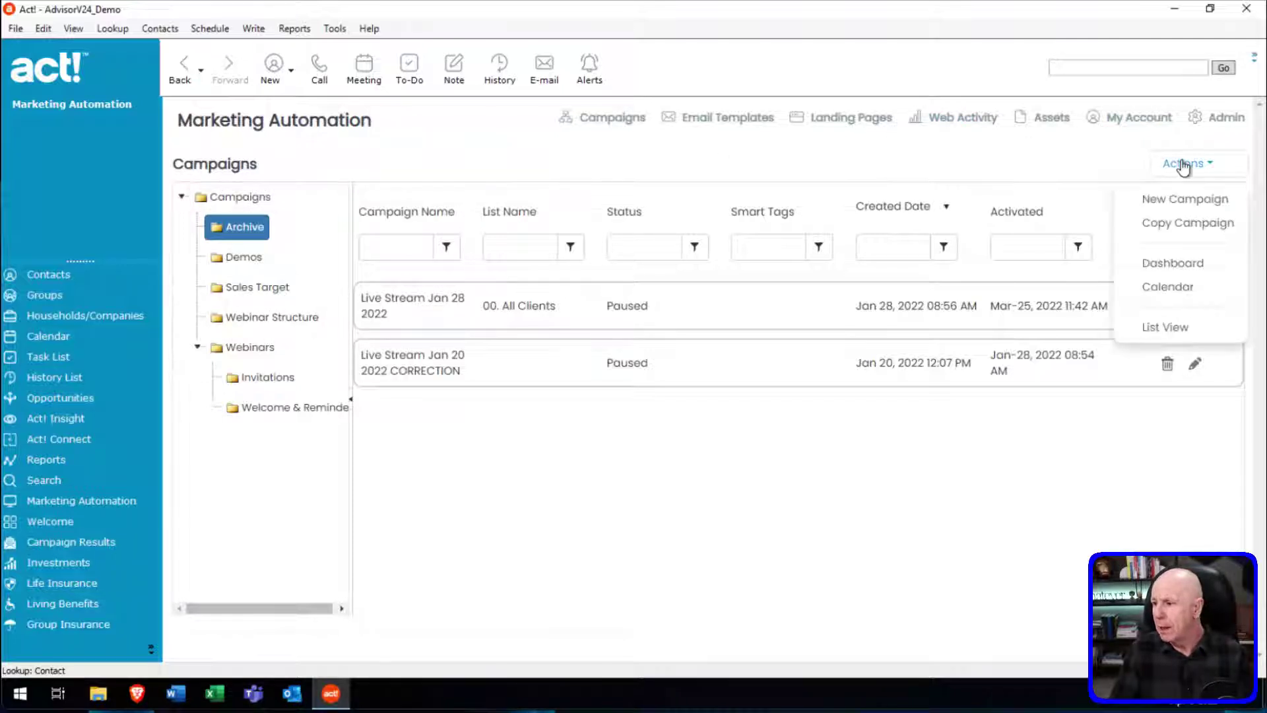
pyautogui.click(1186, 267)
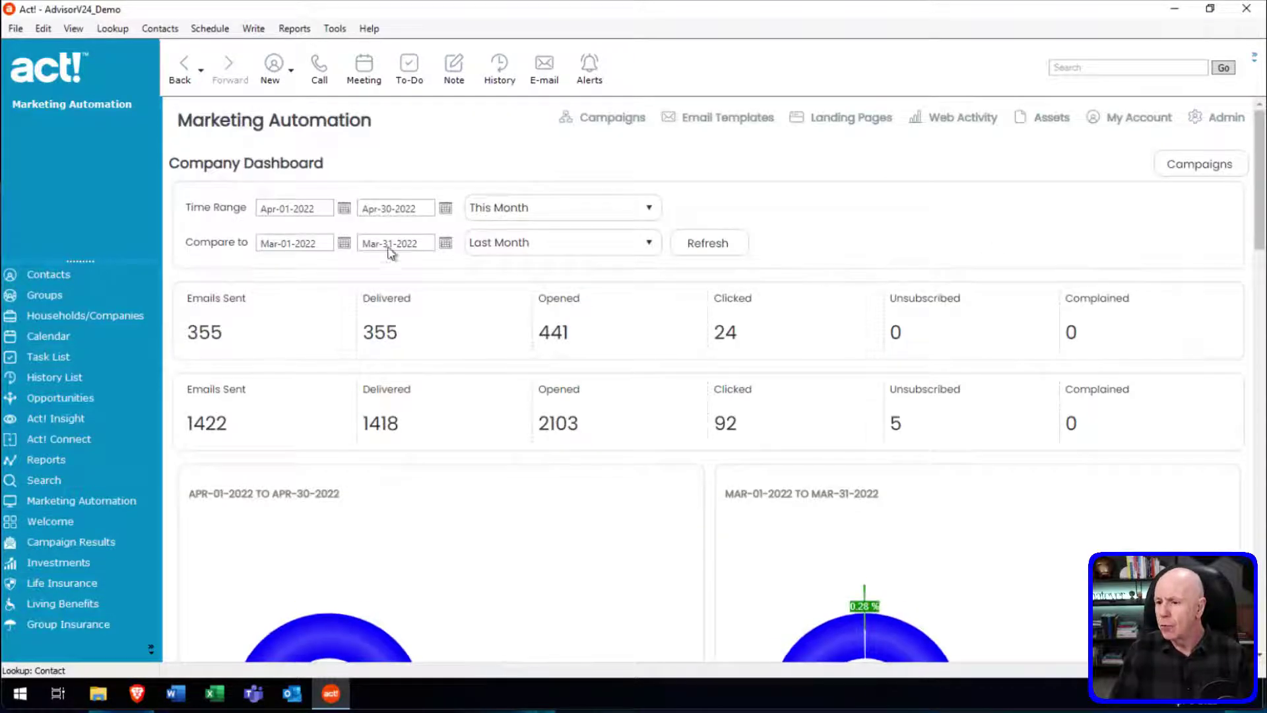
pyautogui.scroll(-10, 720, 380)
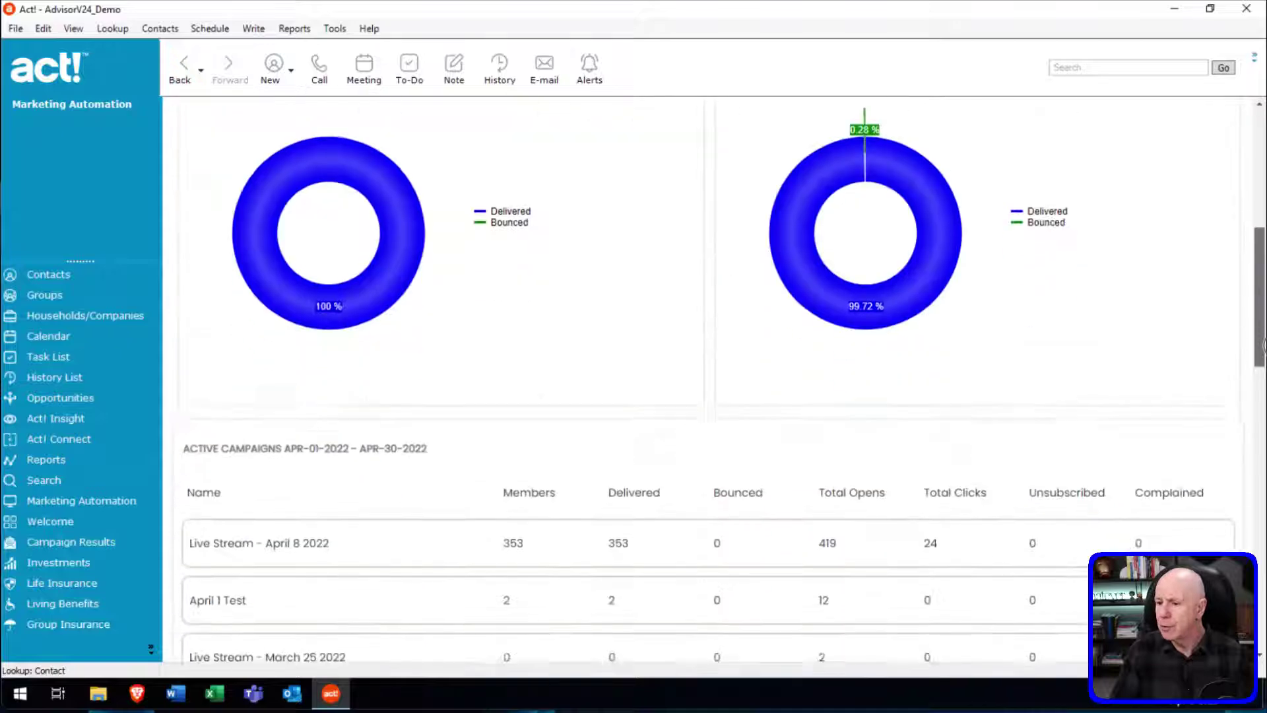
pyautogui.scroll(-10, 721, 380)
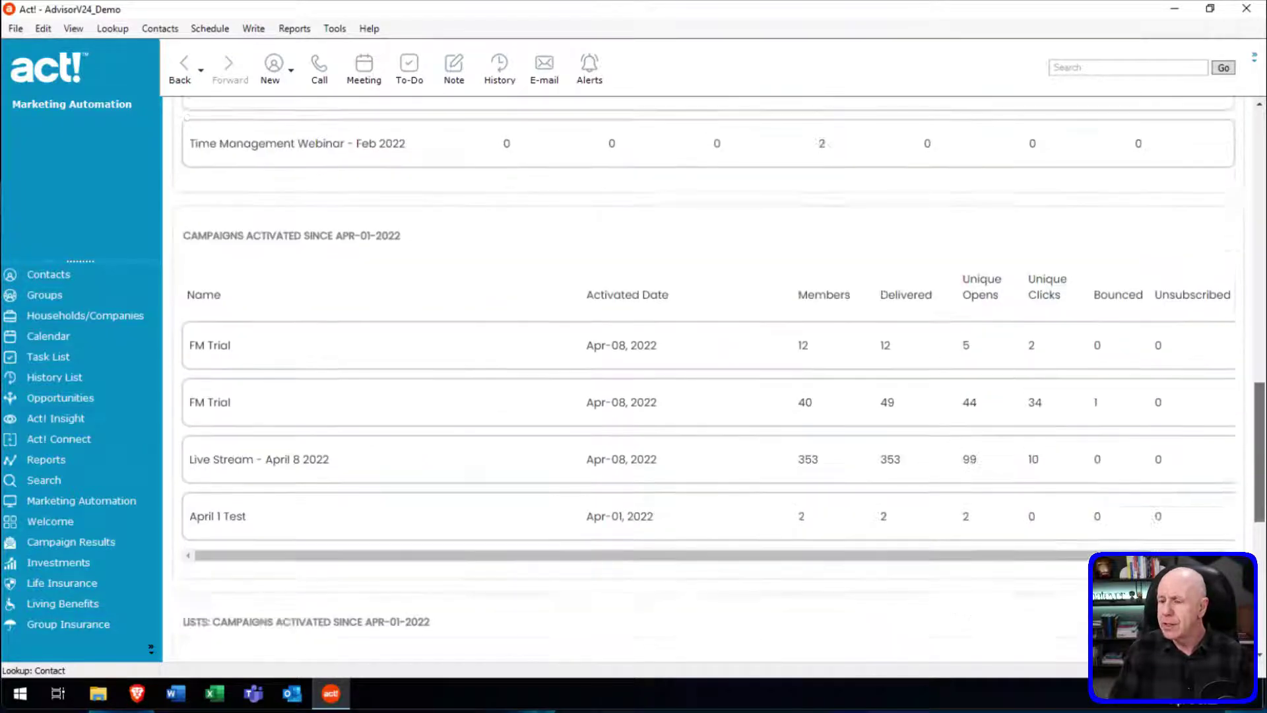
pyautogui.scroll(-5, 721, 380)
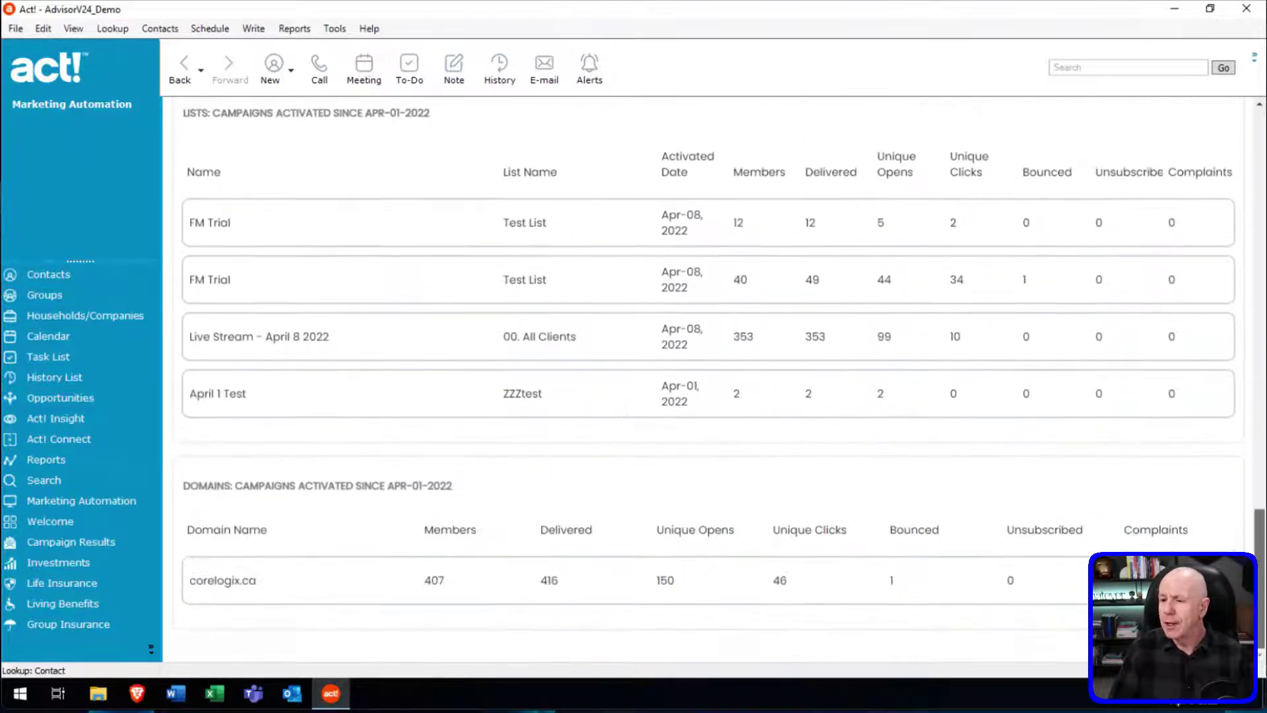
pyautogui.scroll(8, 720, 380)
pyautogui.scroll(10, 721, 380)
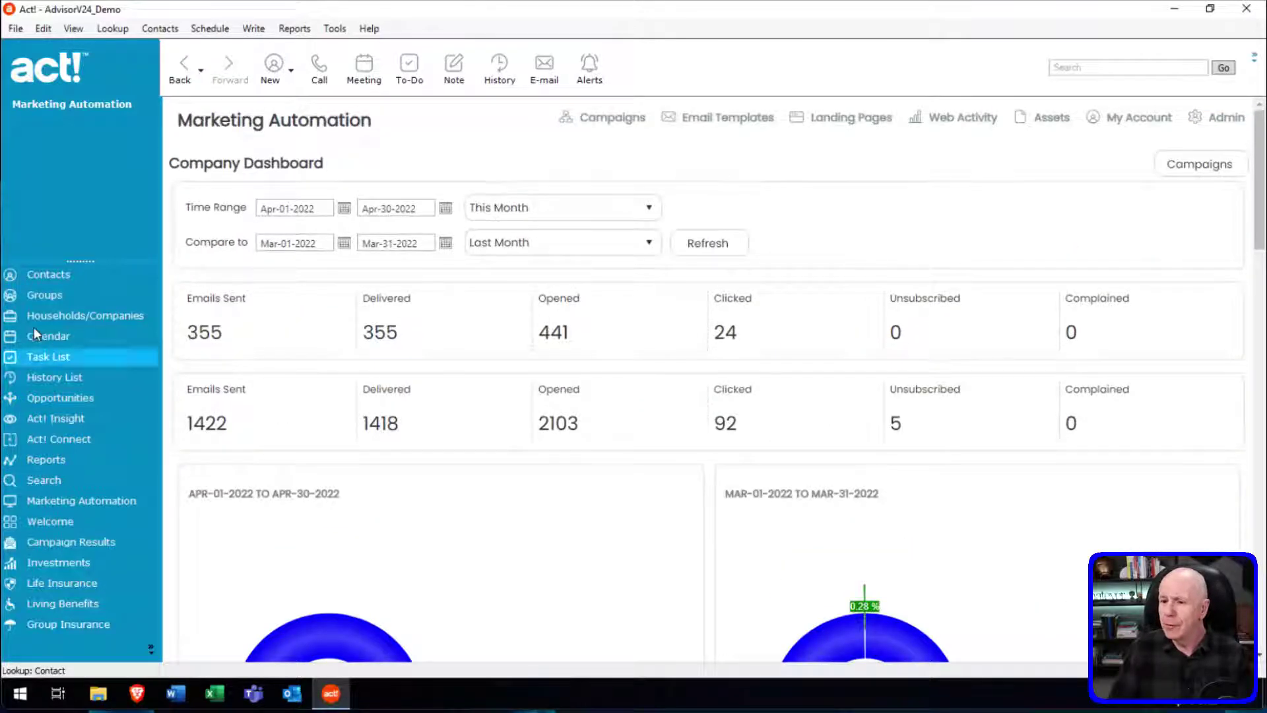
pyautogui.click(69, 276)
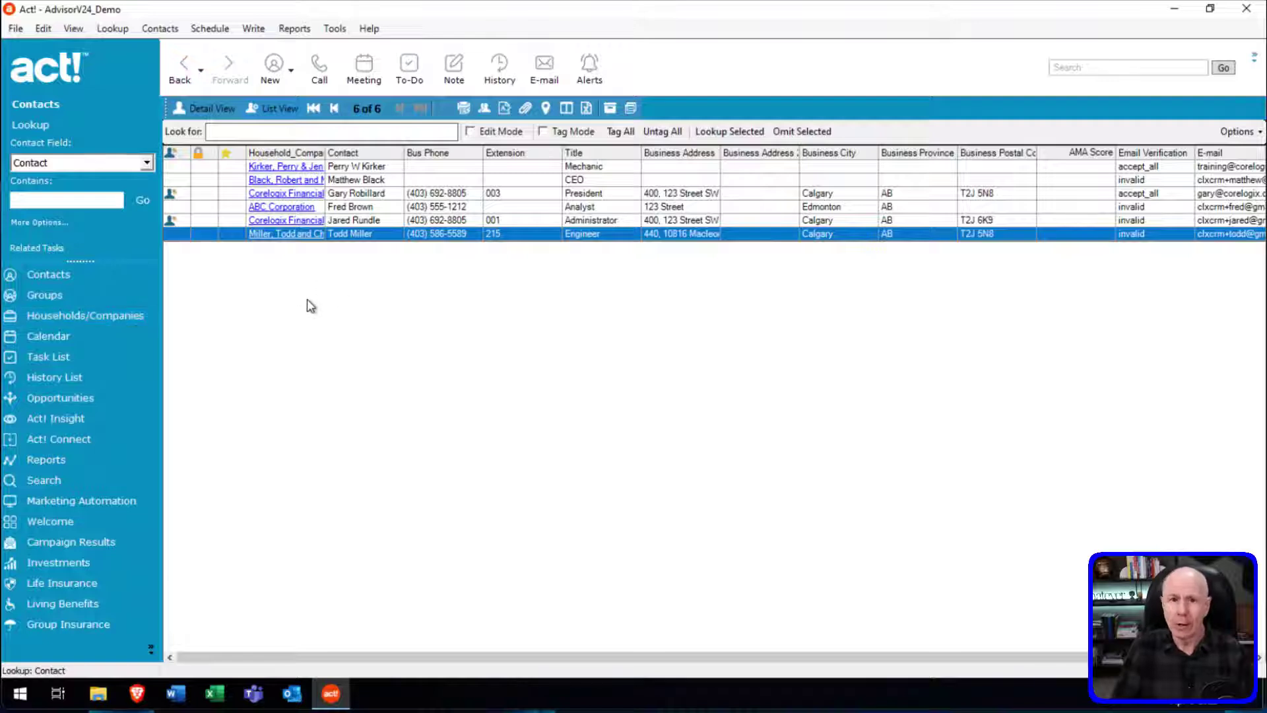
# Show the April 4–8 work-week calendar.
pyautogui.click(99, 337)
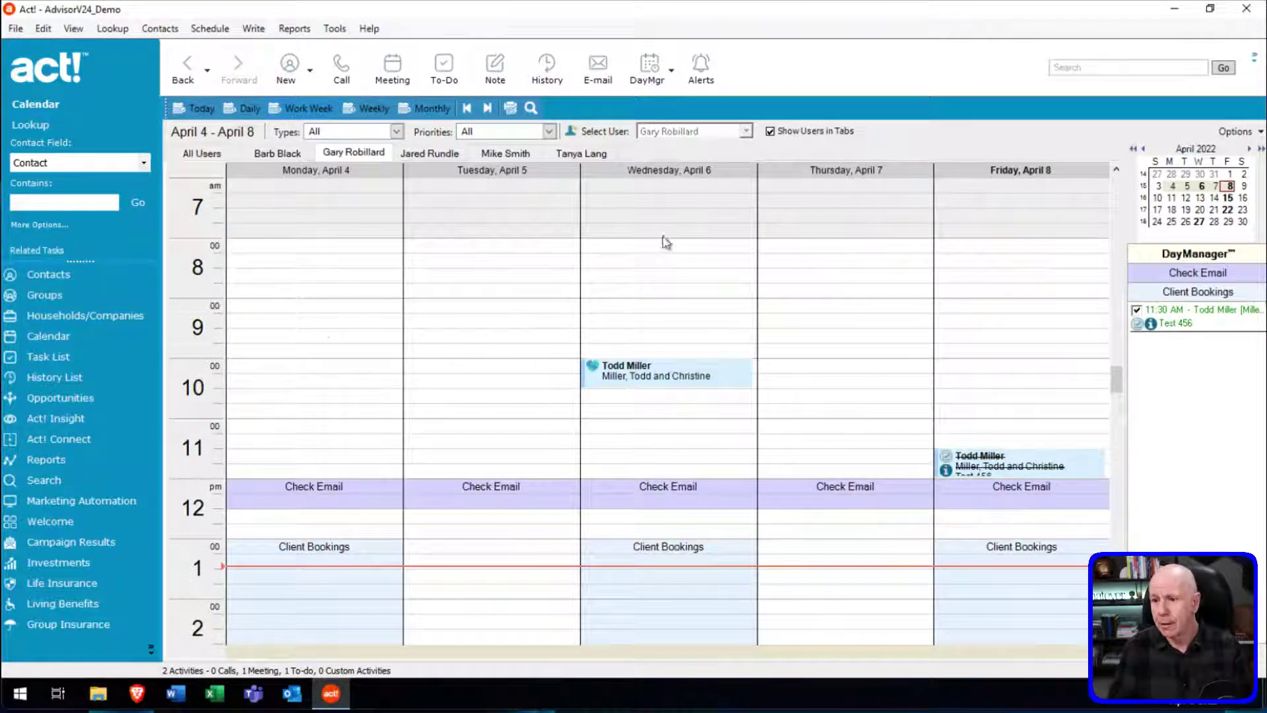
# Go back from the calendar to the six-contact list.
pyautogui.click(66, 276)
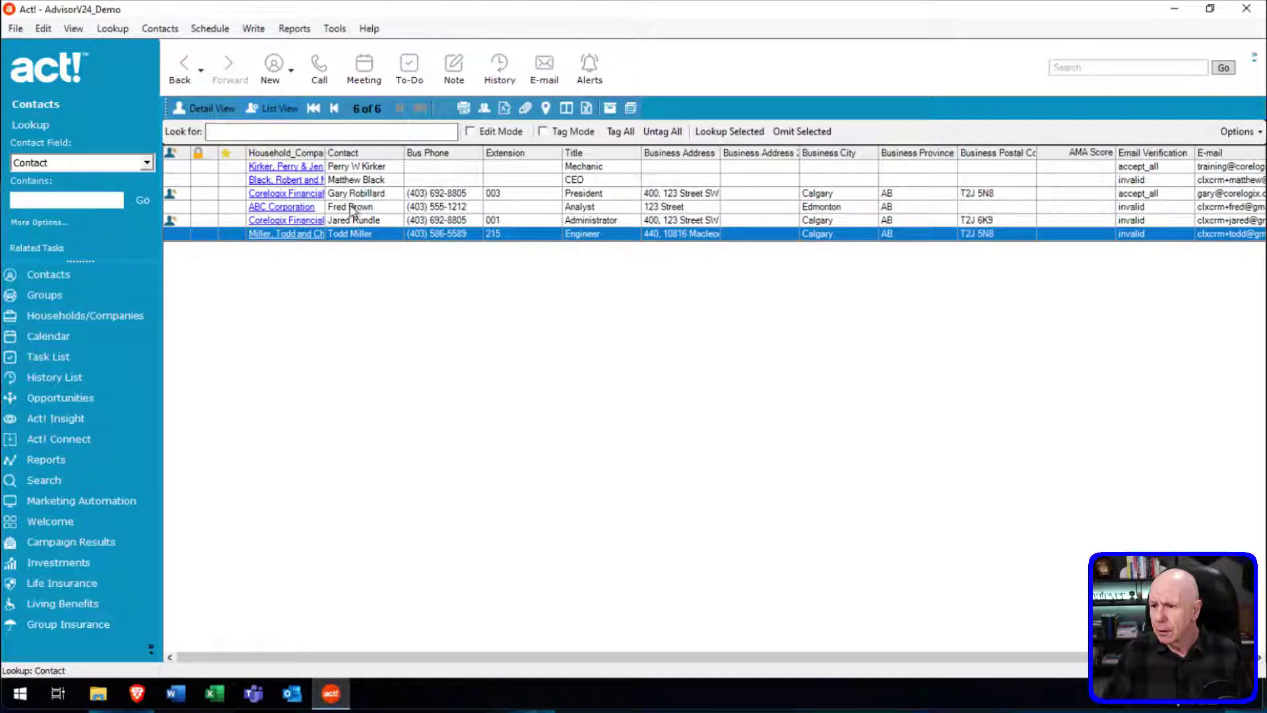
# Look up a contact by name, view their return on time invested details, then open Groups.
pyautogui.click(96, 204)
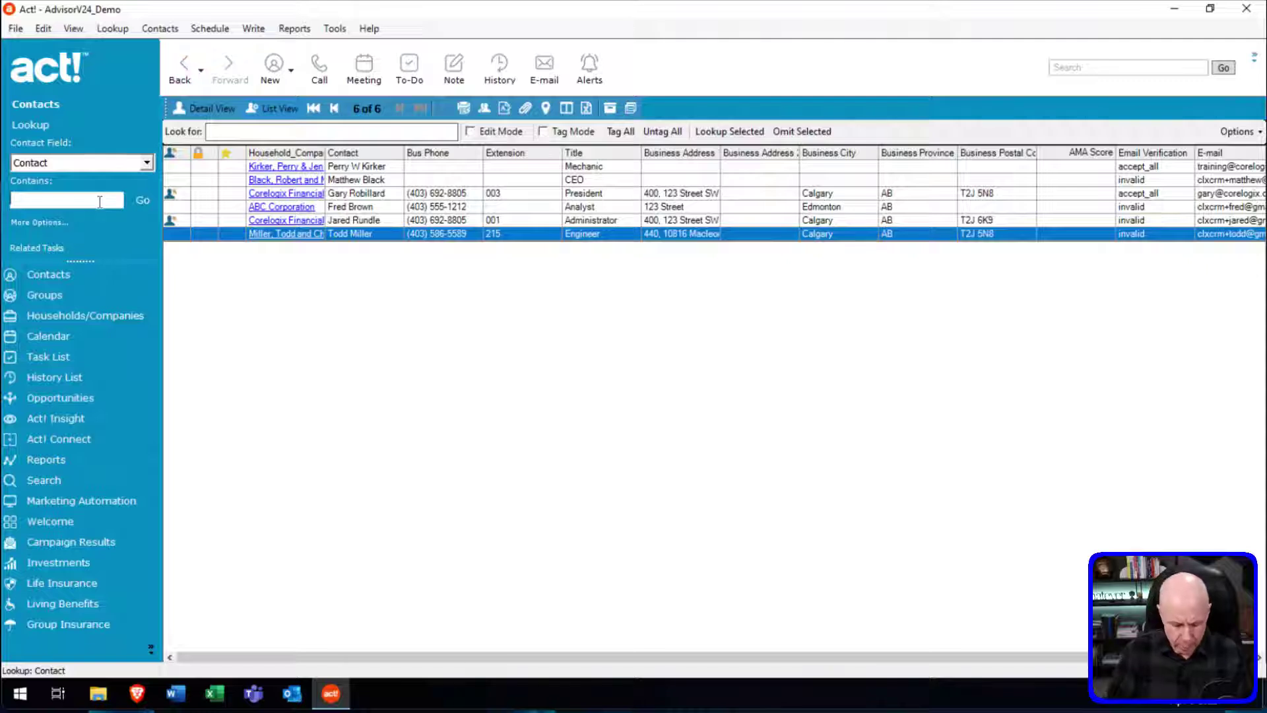
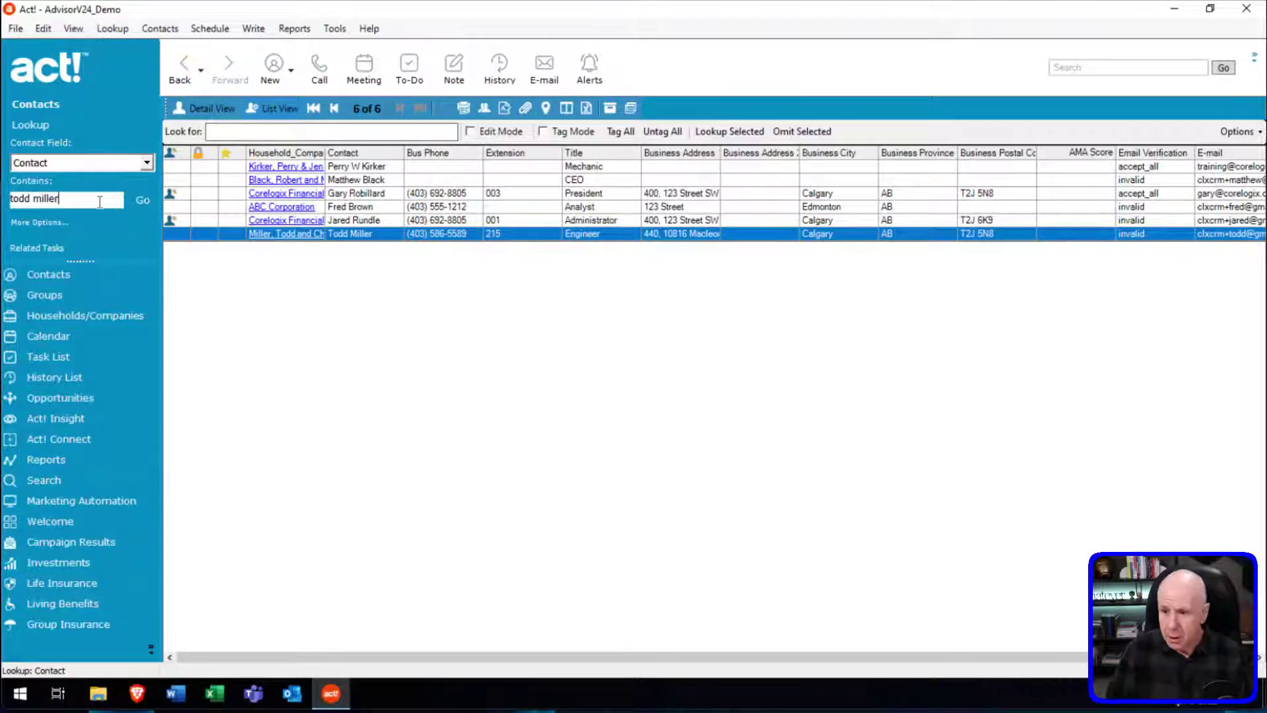
pyautogui.press('Return')
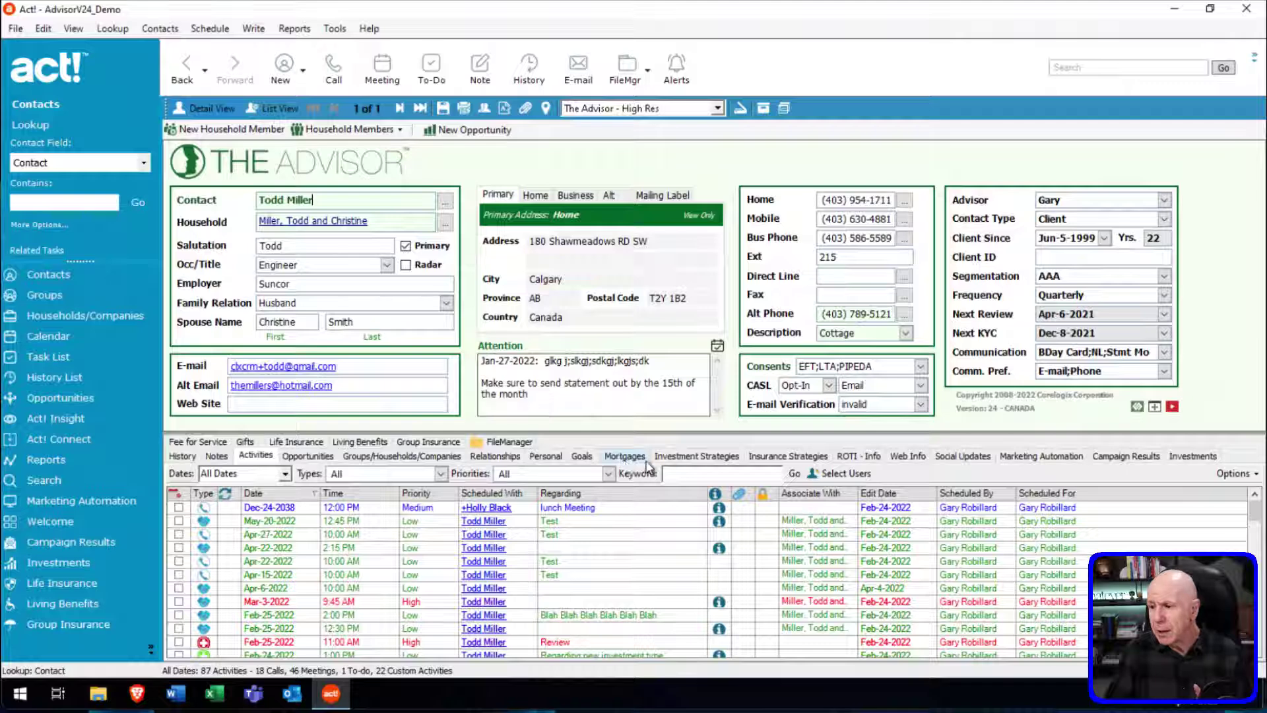
pyautogui.click(860, 457)
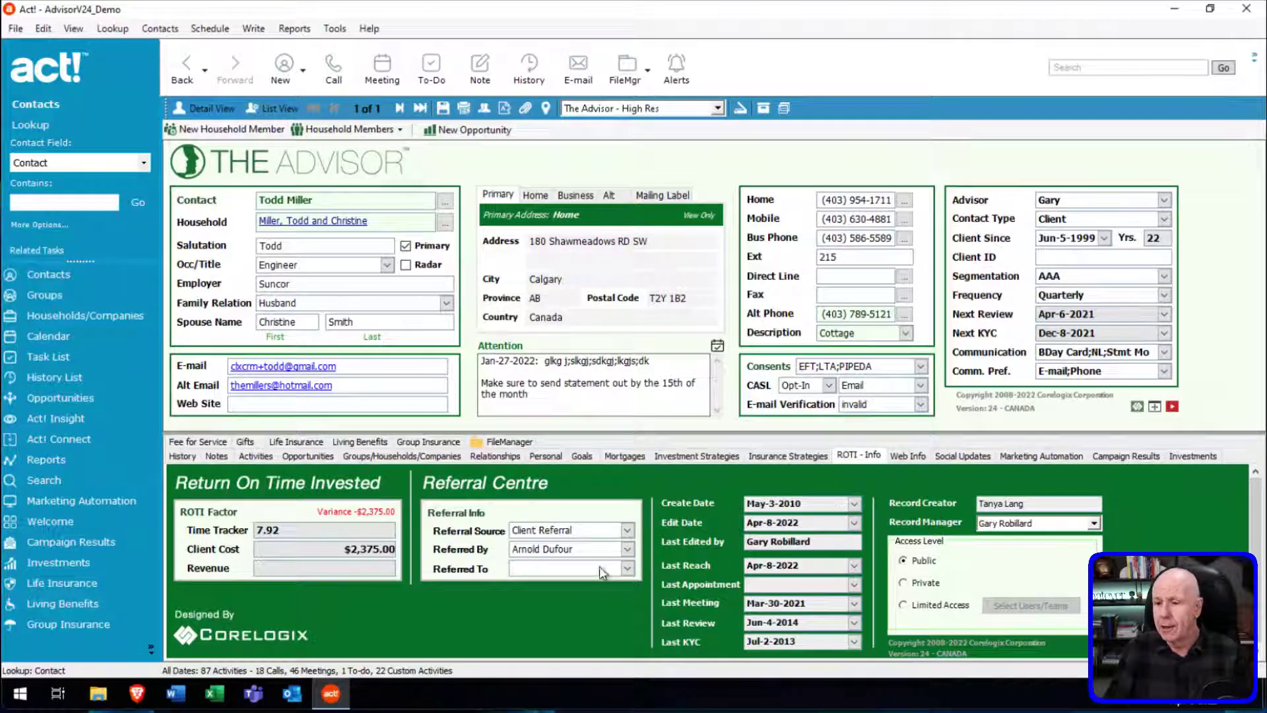
pyautogui.click(42, 301)
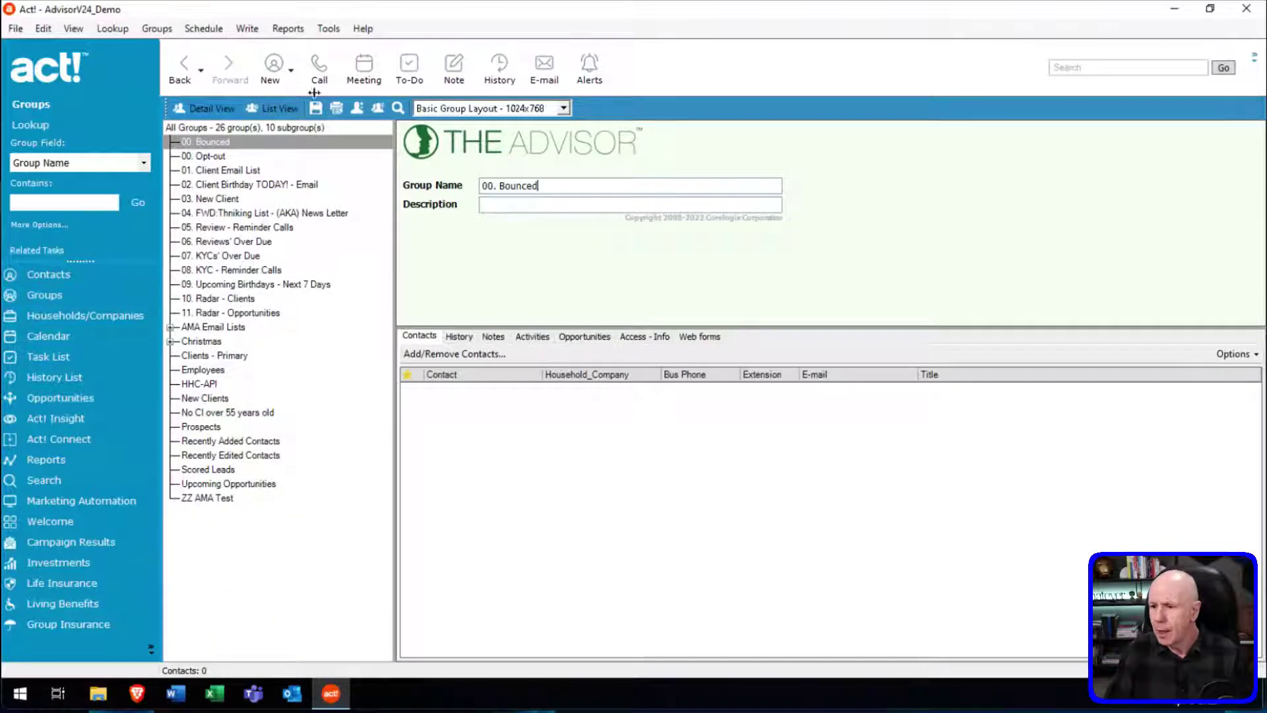
# Create and save a new group named '000. Test', then open its Add/Remove Contacts dialog.
pyautogui.click(272, 64)
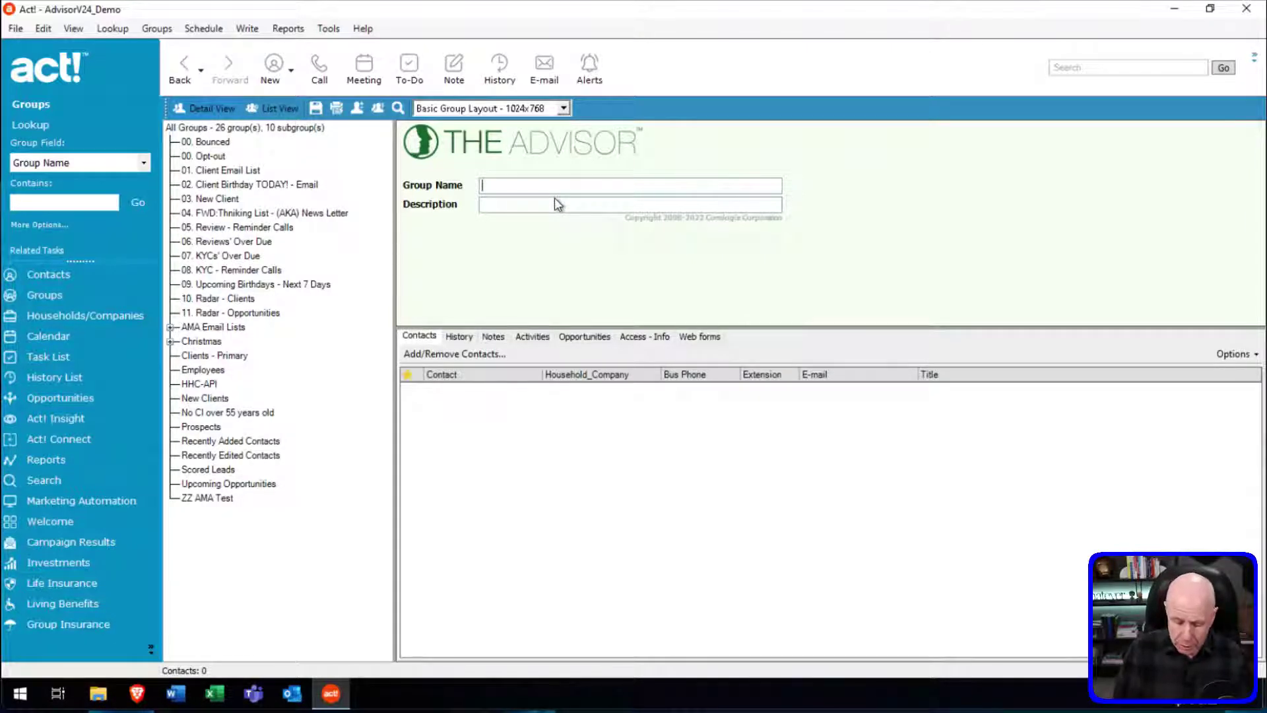
pyautogui.write('000')
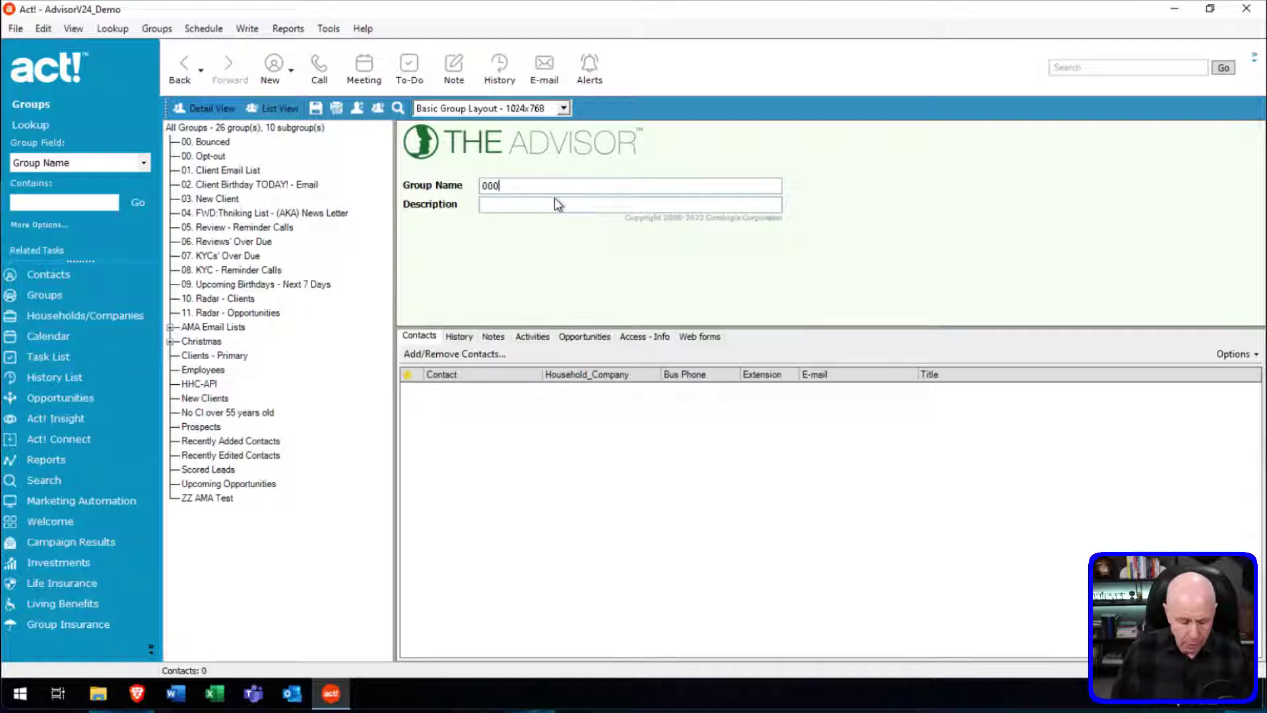
pyautogui.write('. Tesdt')
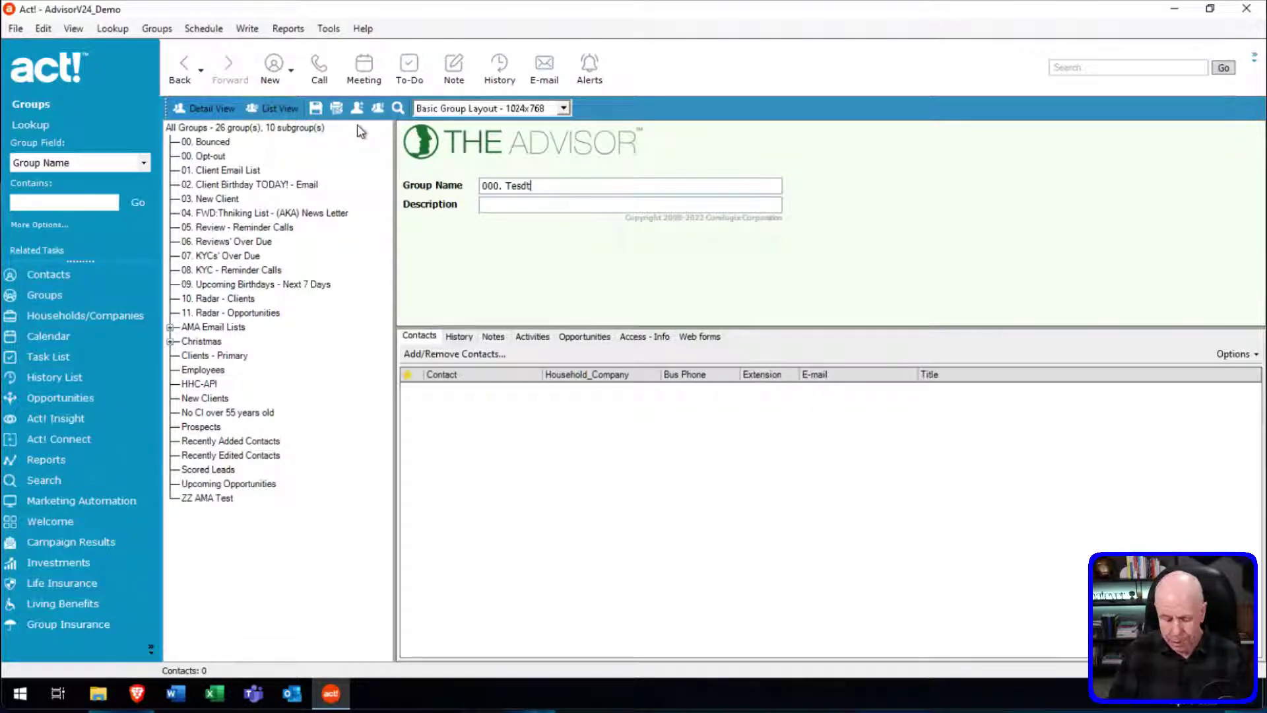
pyautogui.press('BackSpace')
pyautogui.press('BackSpace')
pyautogui.write('t')
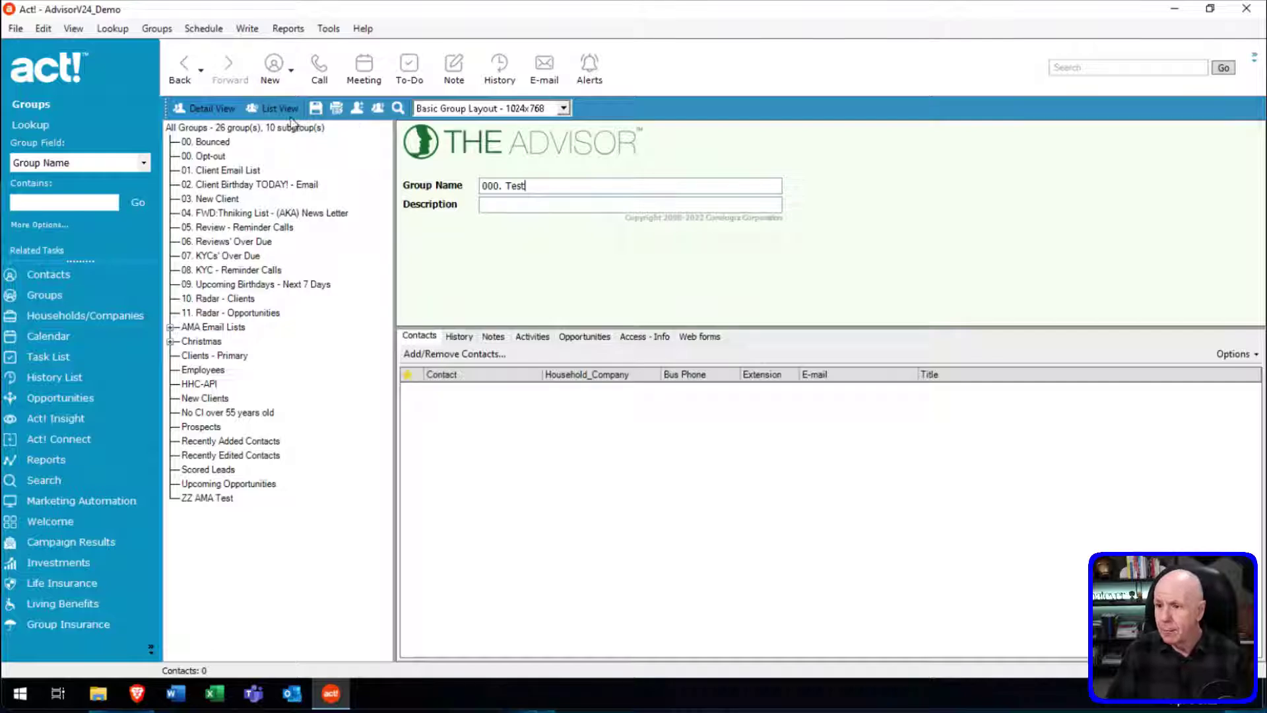
pyautogui.click(318, 109)
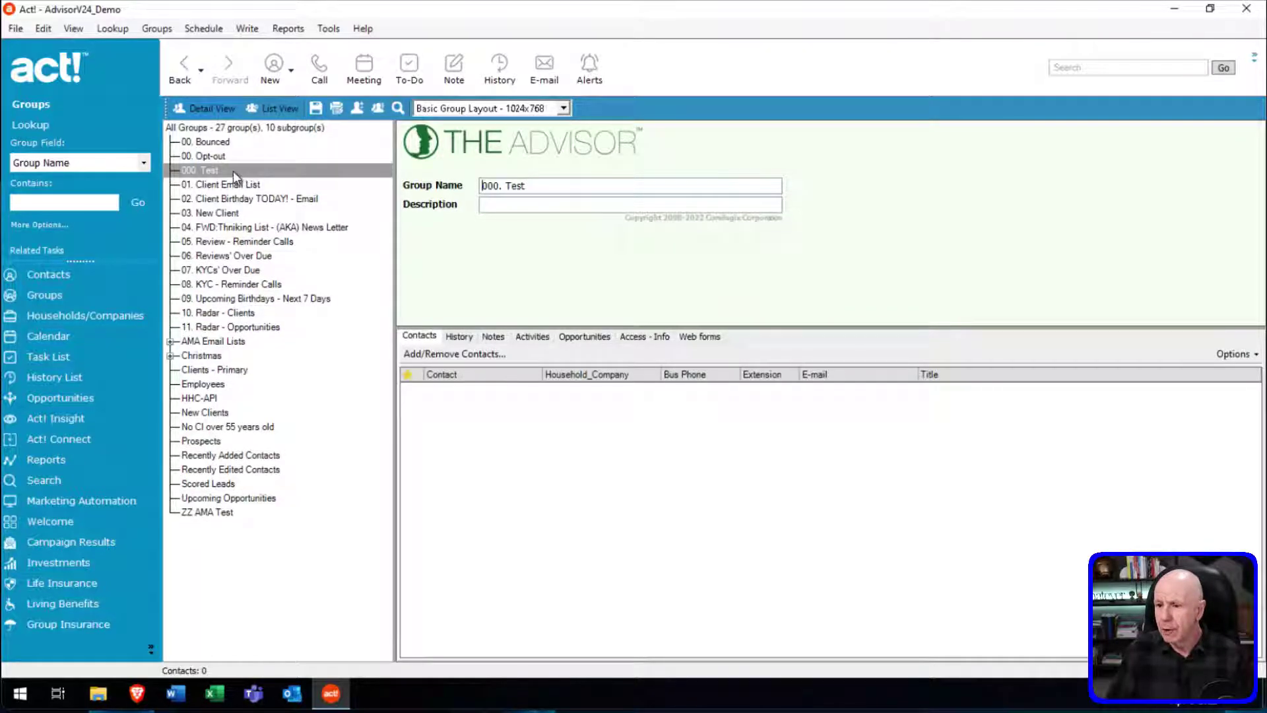
pyautogui.click(445, 355)
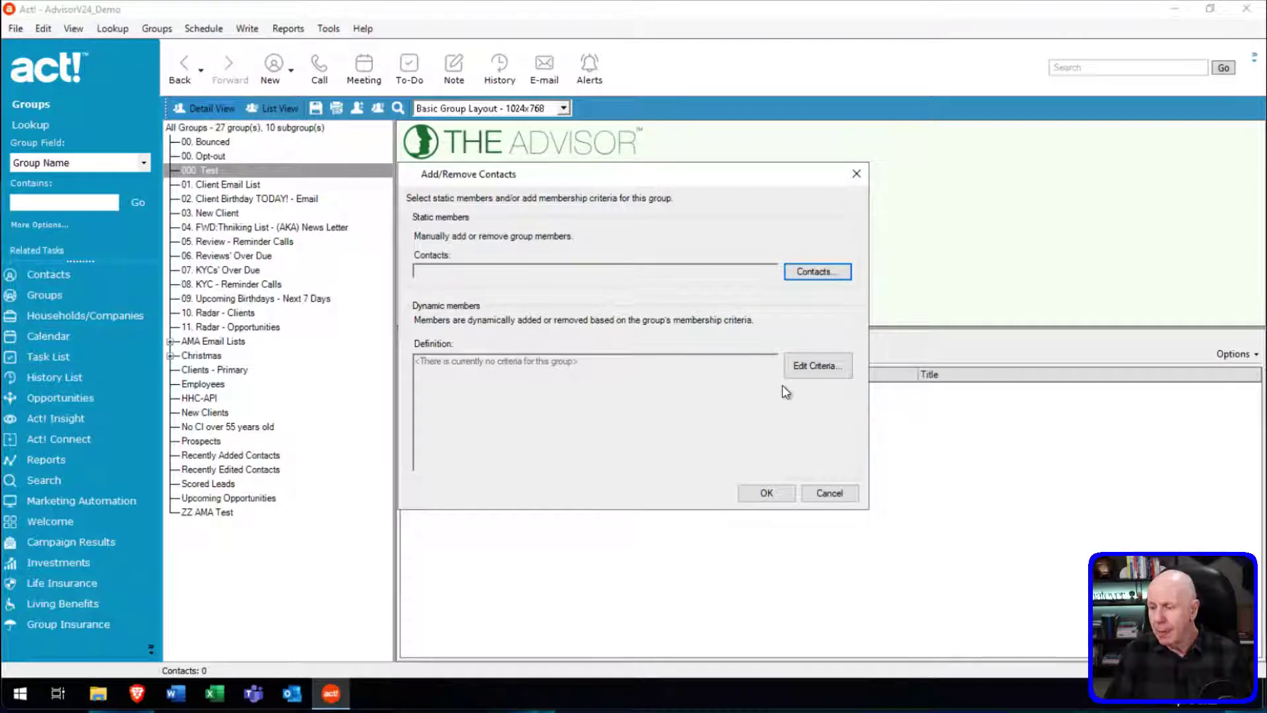
# Start a dynamic group criterion on the Edit Date field and list its comparison operators.
pyautogui.click(813, 375)
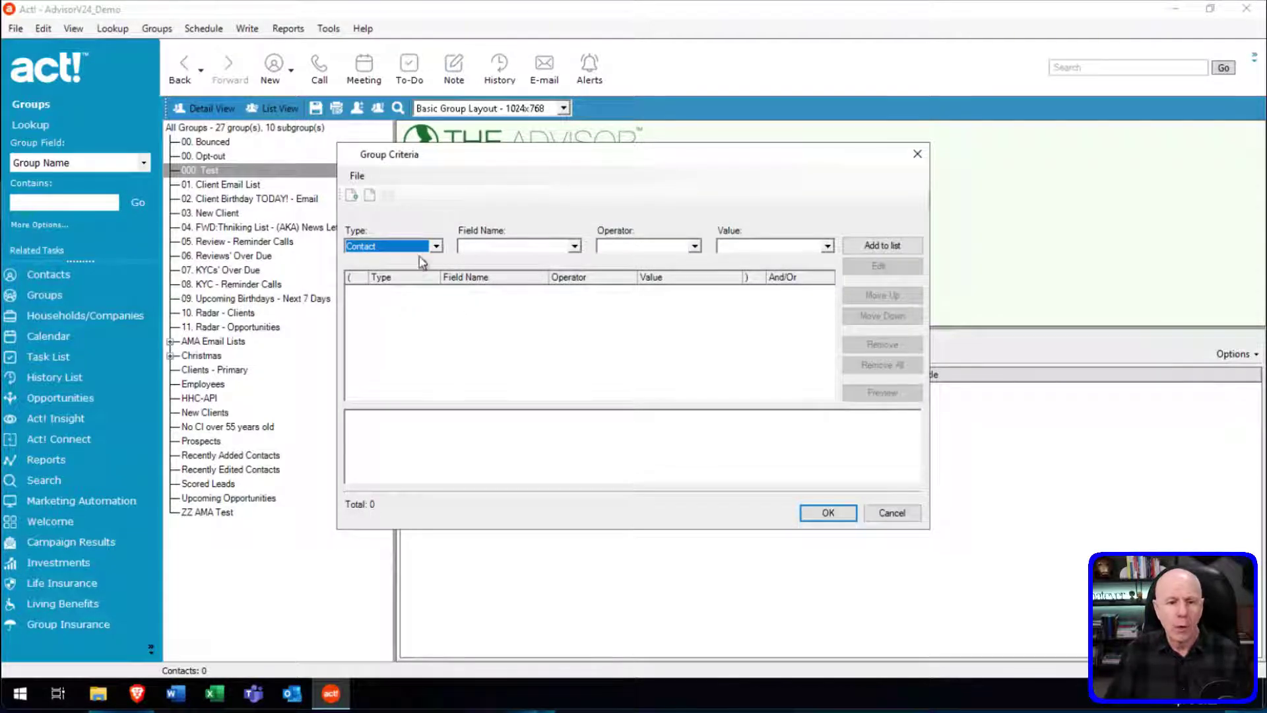
pyautogui.click(575, 246)
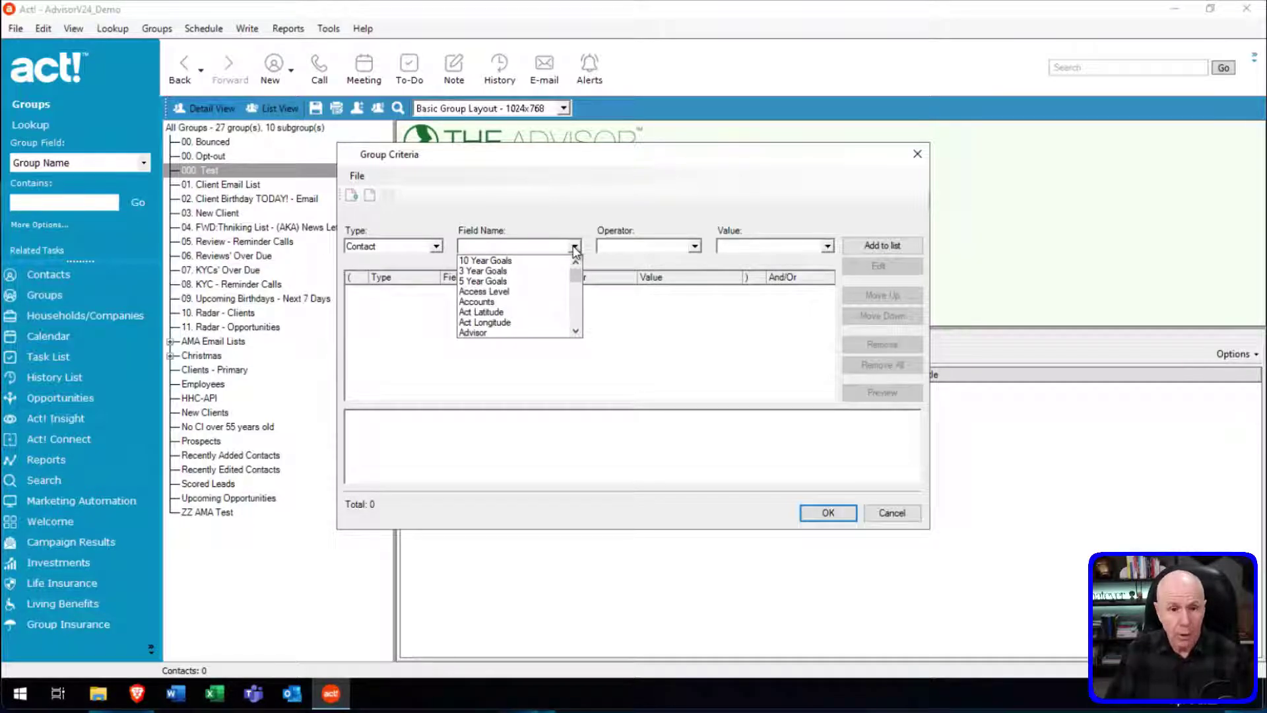
pyautogui.press('e')
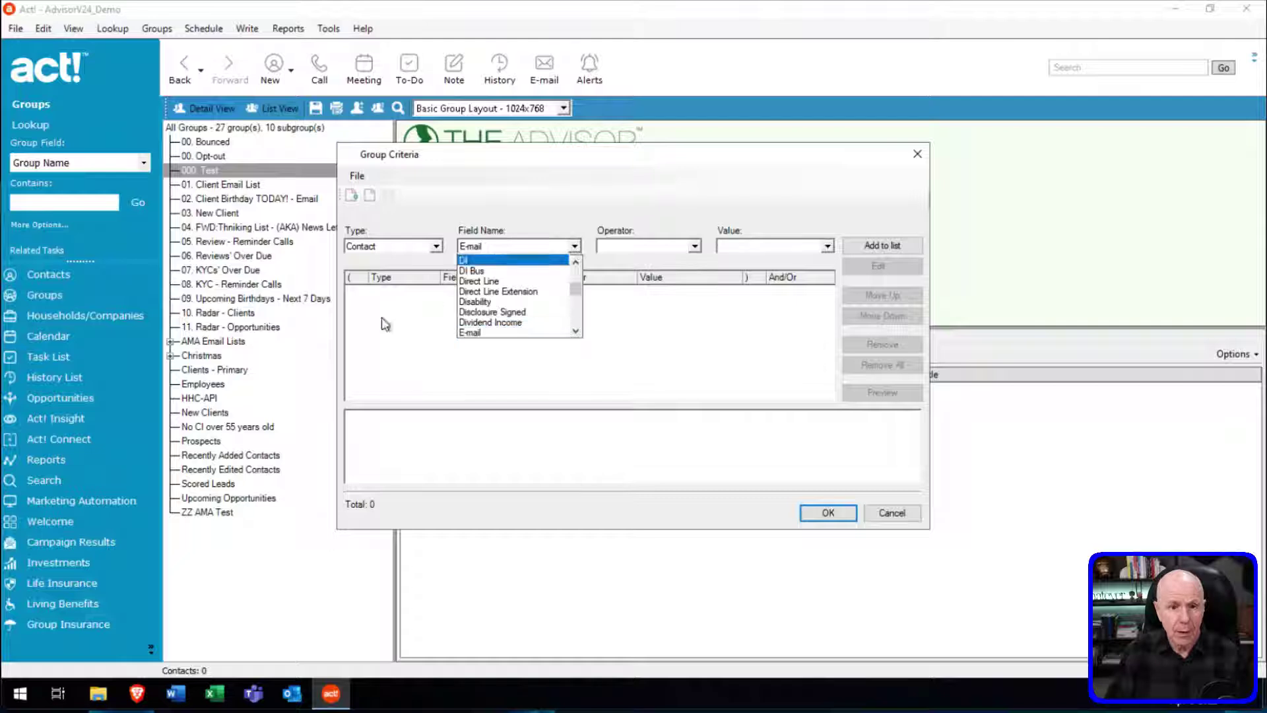
pyautogui.click(576, 322)
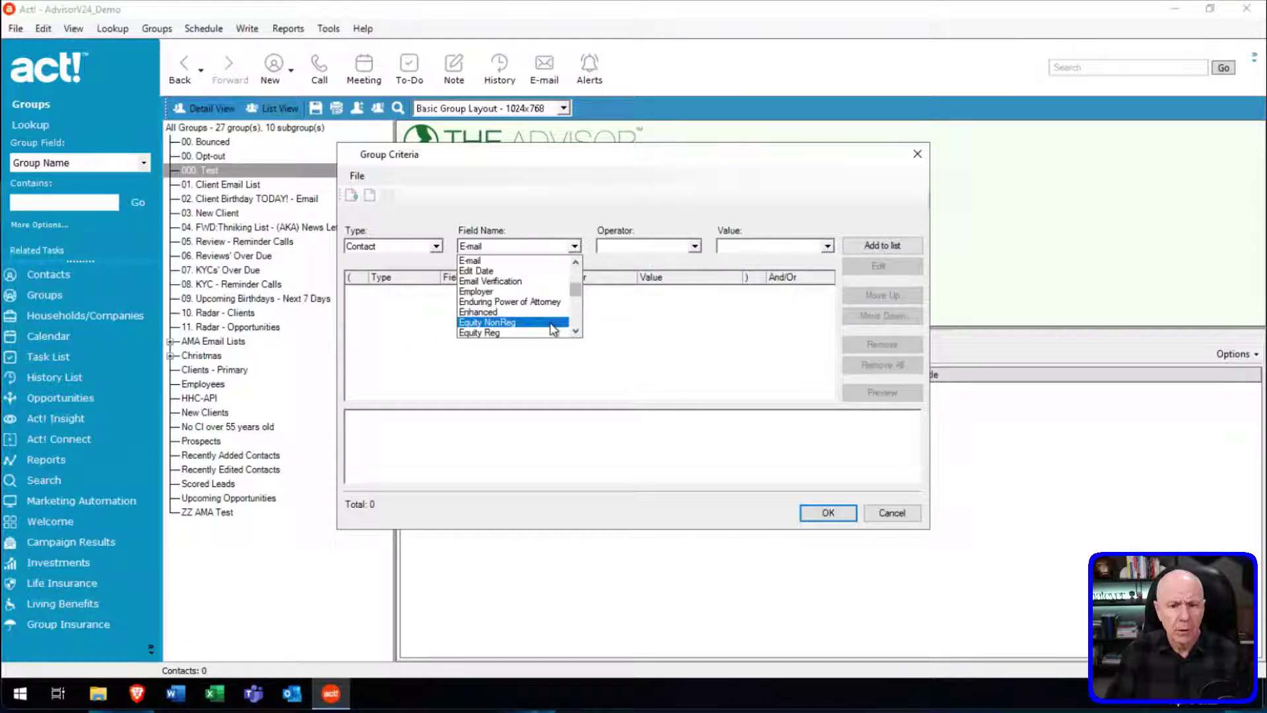
pyautogui.click(496, 271)
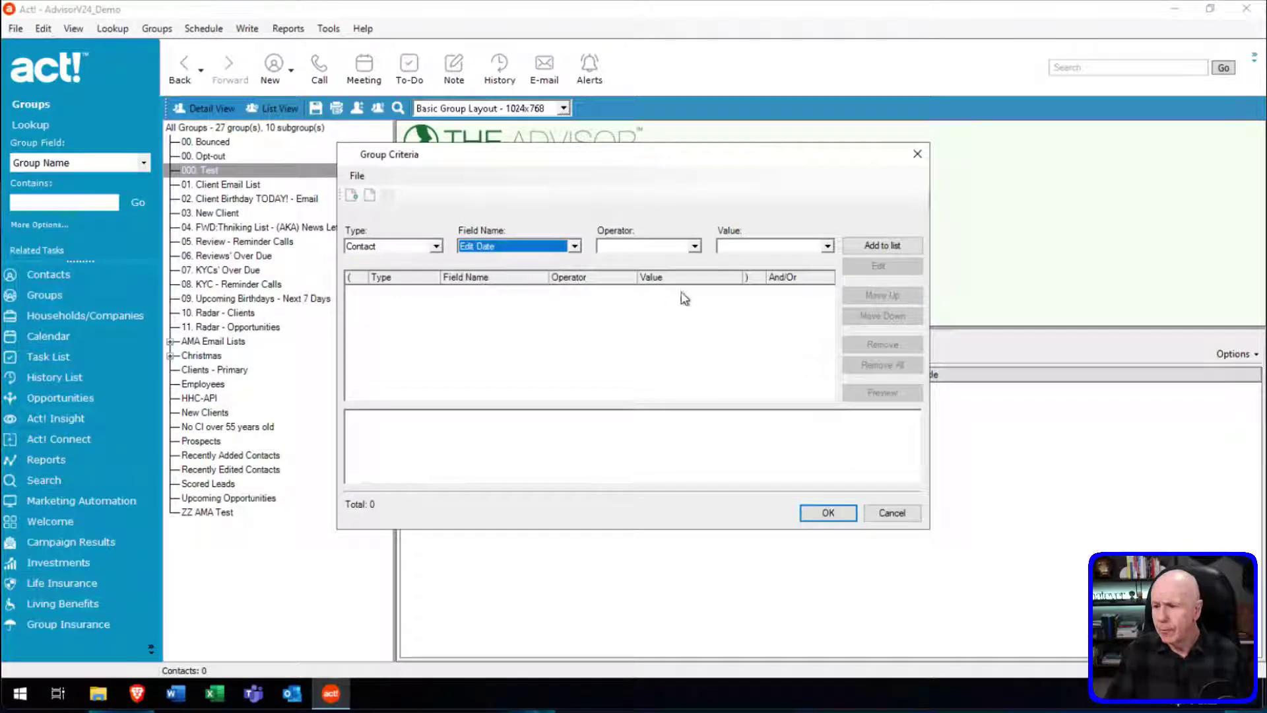
pyautogui.click(695, 246)
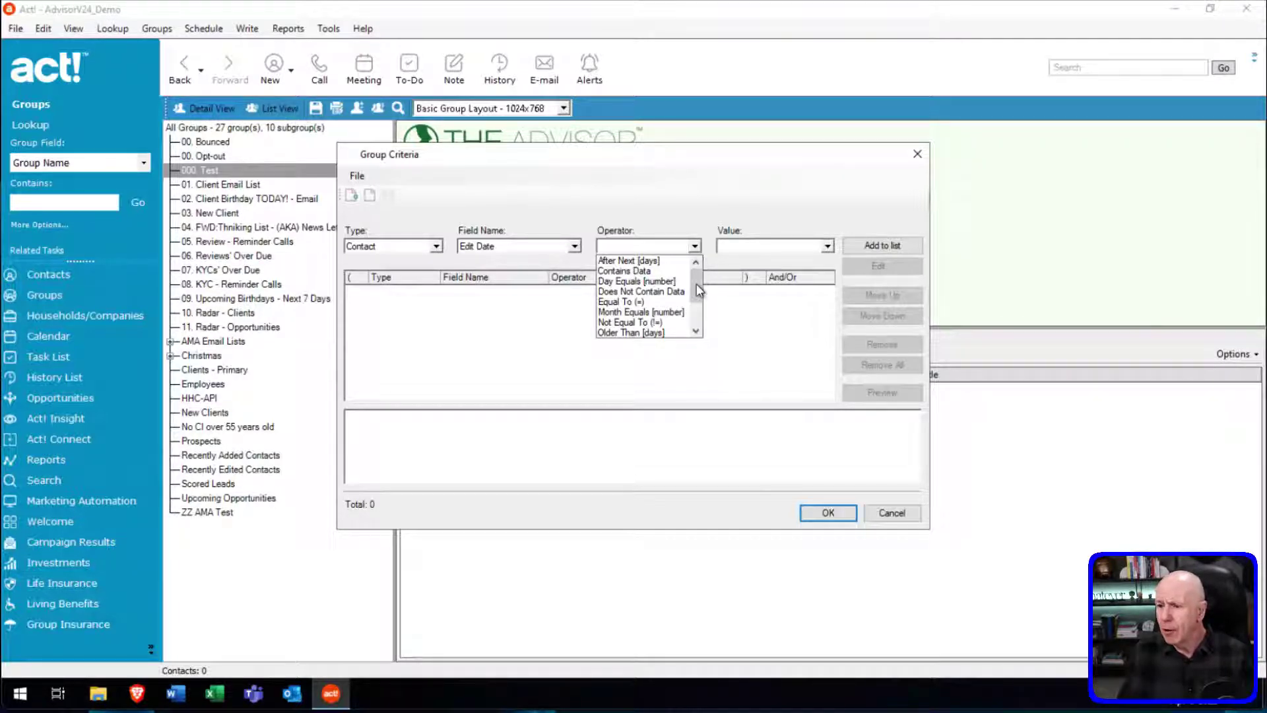
# Choose On or Before as the Edit Date criterion's operator.
pyautogui.moveTo(697, 285); pyautogui.dragTo(697, 291)
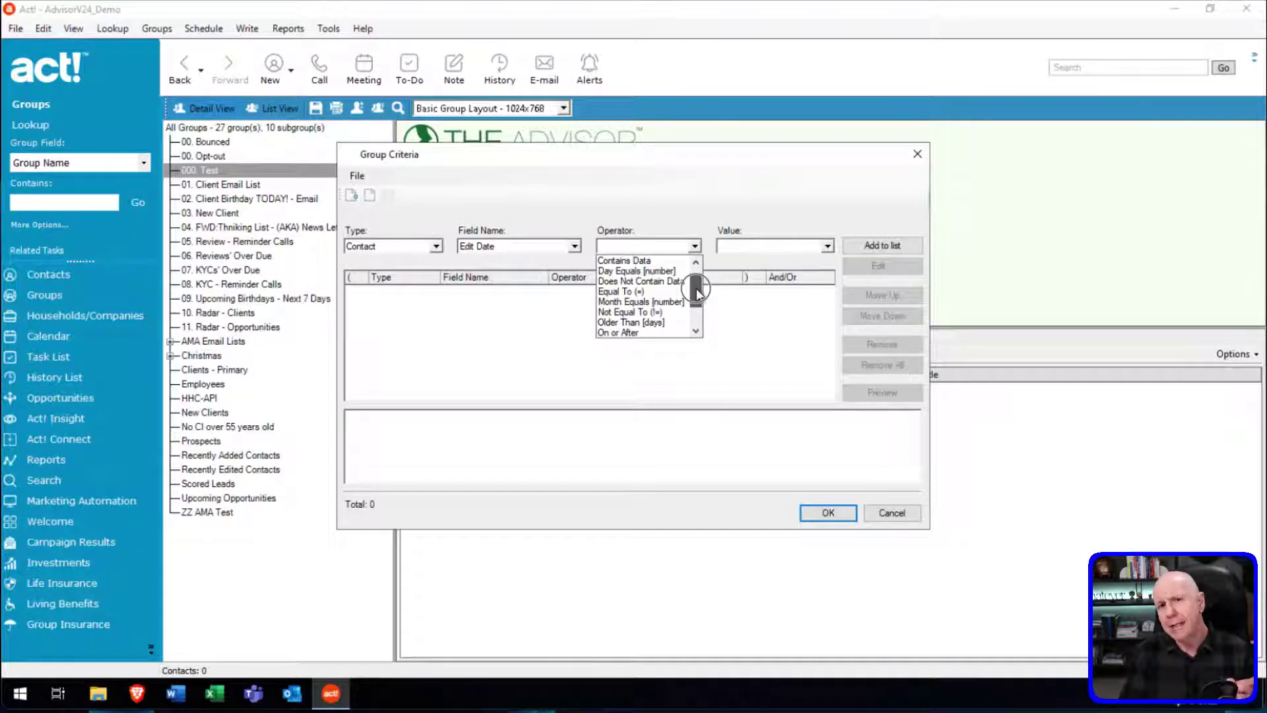
pyautogui.moveTo(697, 293); pyautogui.dragTo(698, 305)
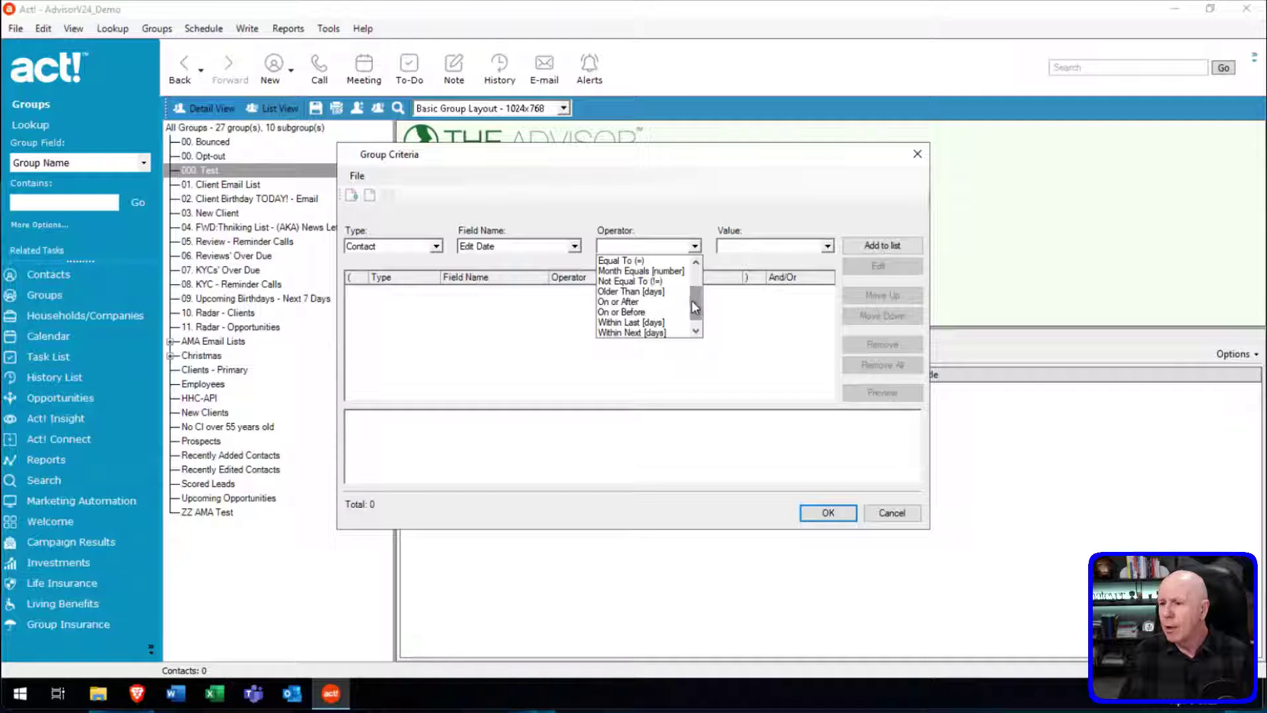
pyautogui.click(638, 311)
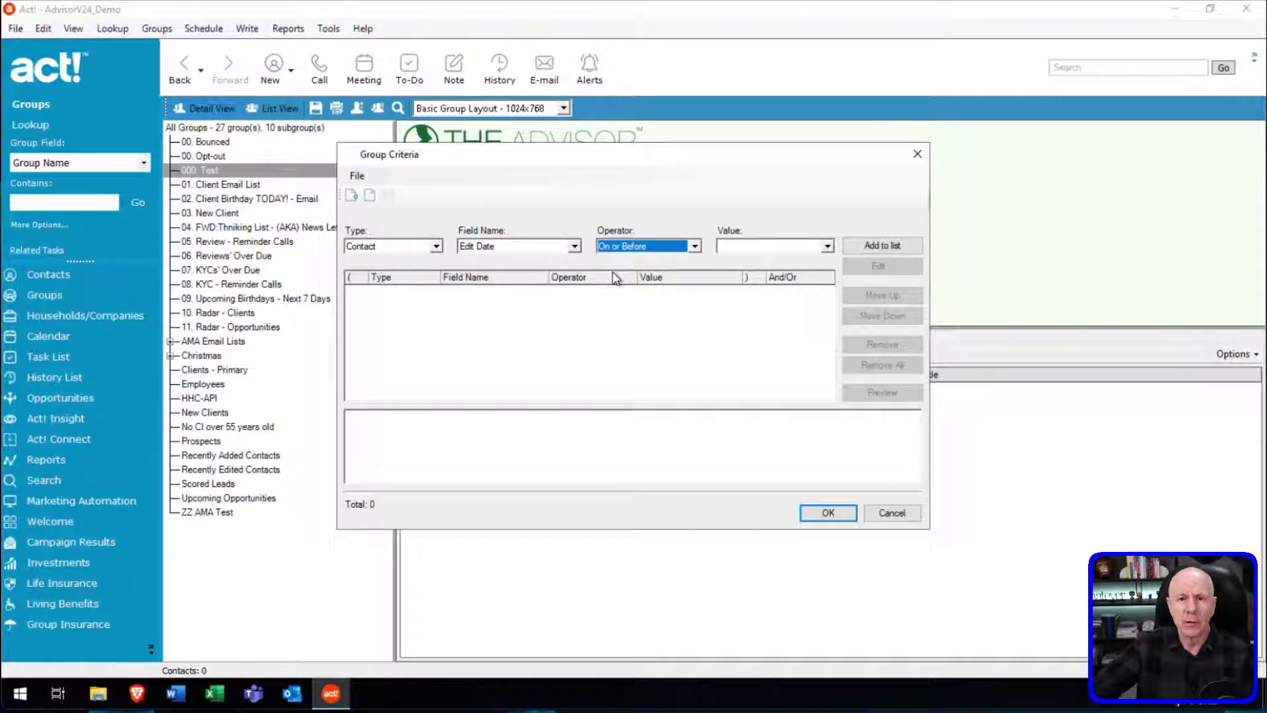
# Add Edit Date On or Before 01/01/2021 to the criteria, preview the matches, and confirm.
pyautogui.click(744, 246)
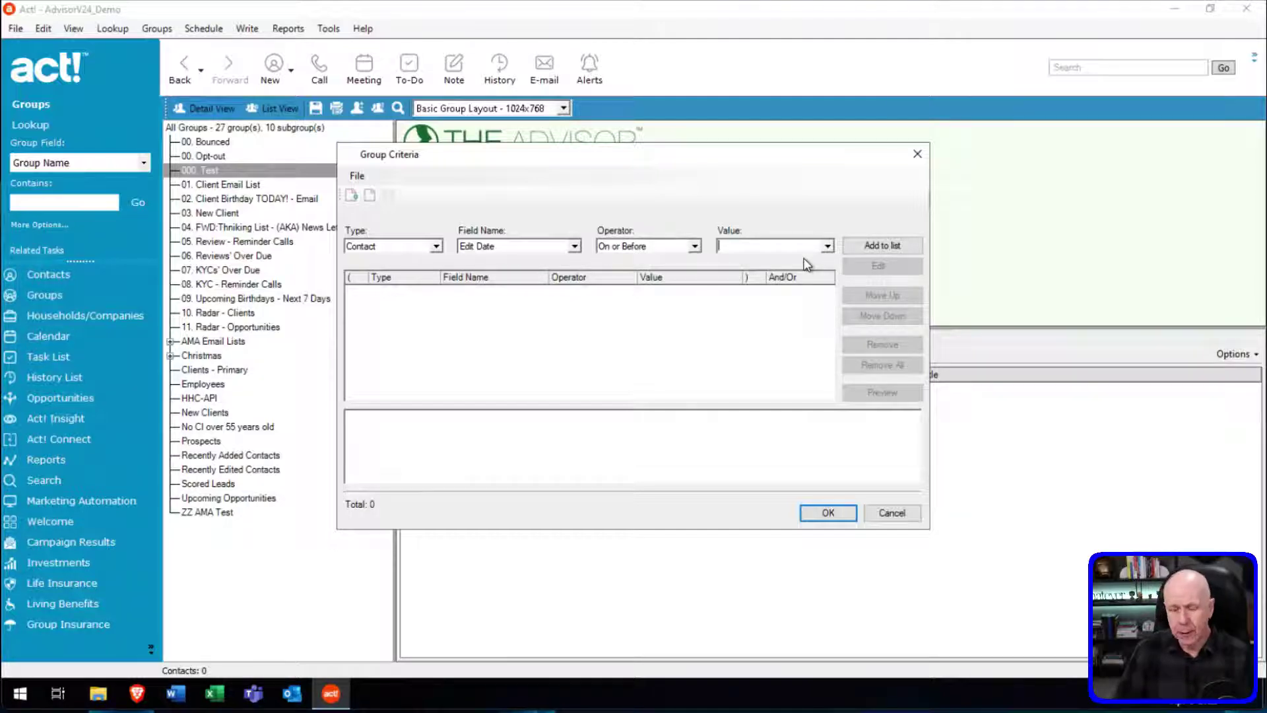
pyautogui.write('01')
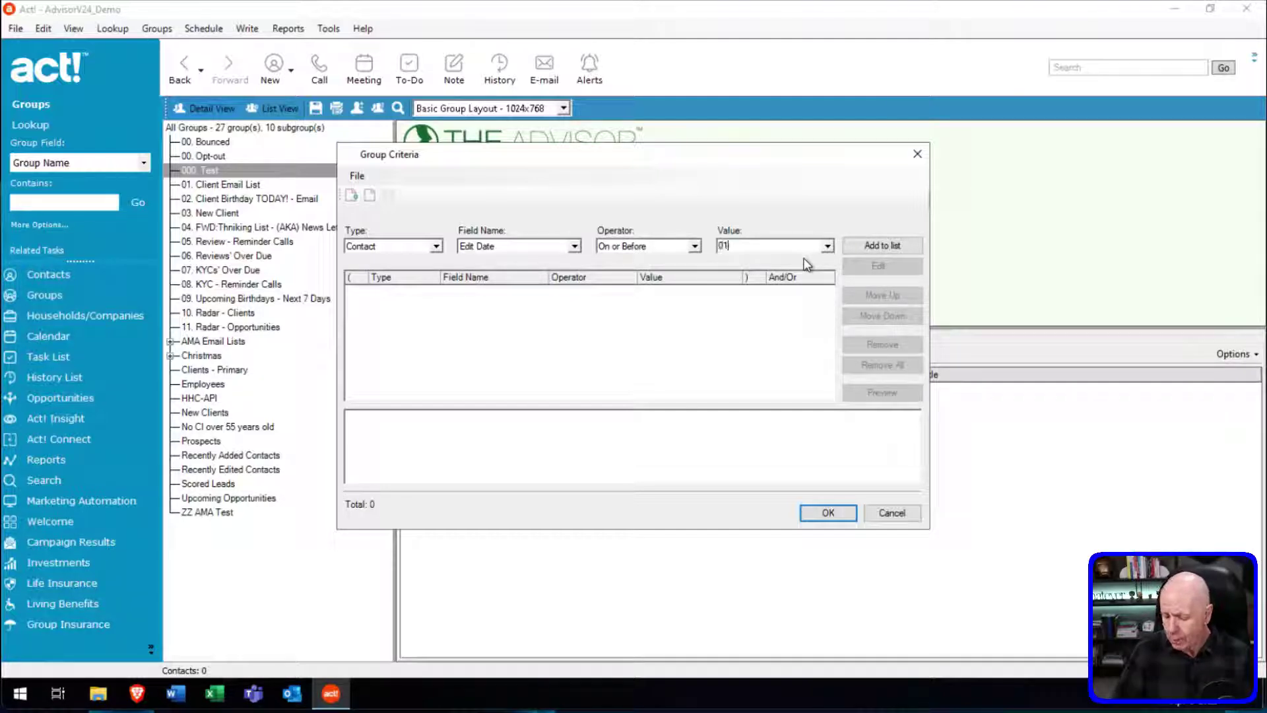
pyautogui.write('/01/')
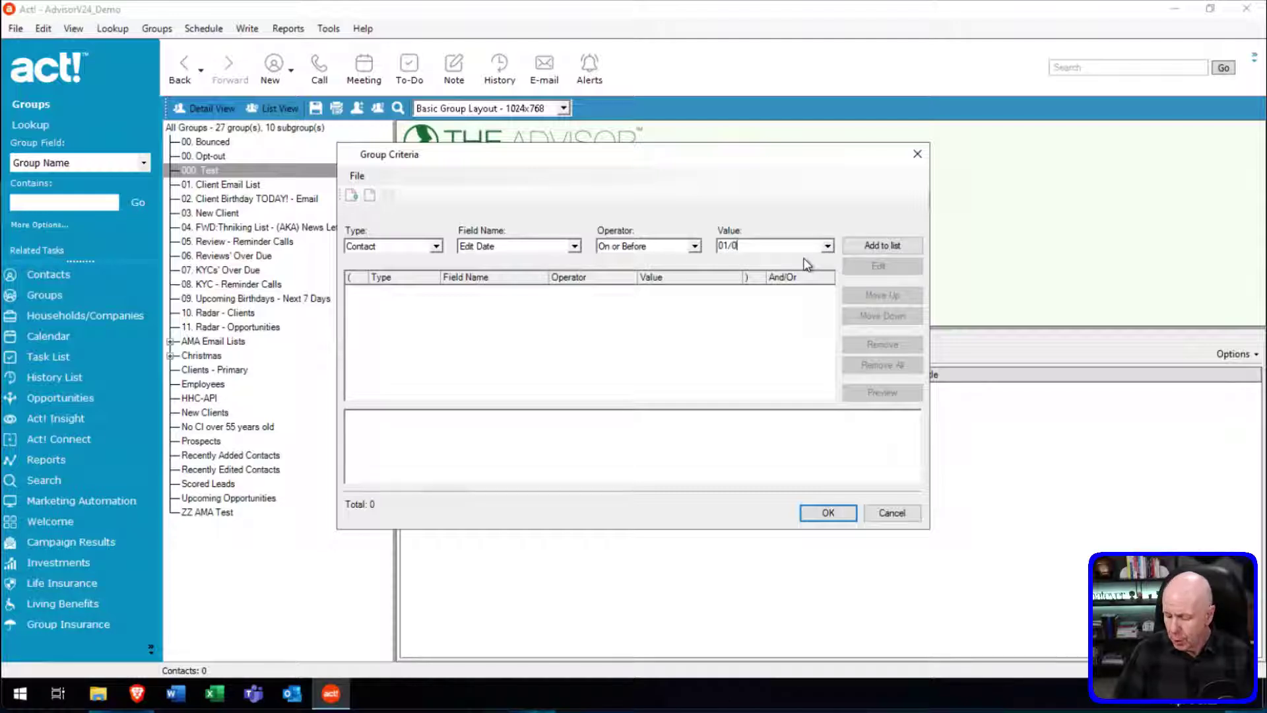
pyautogui.write('20')
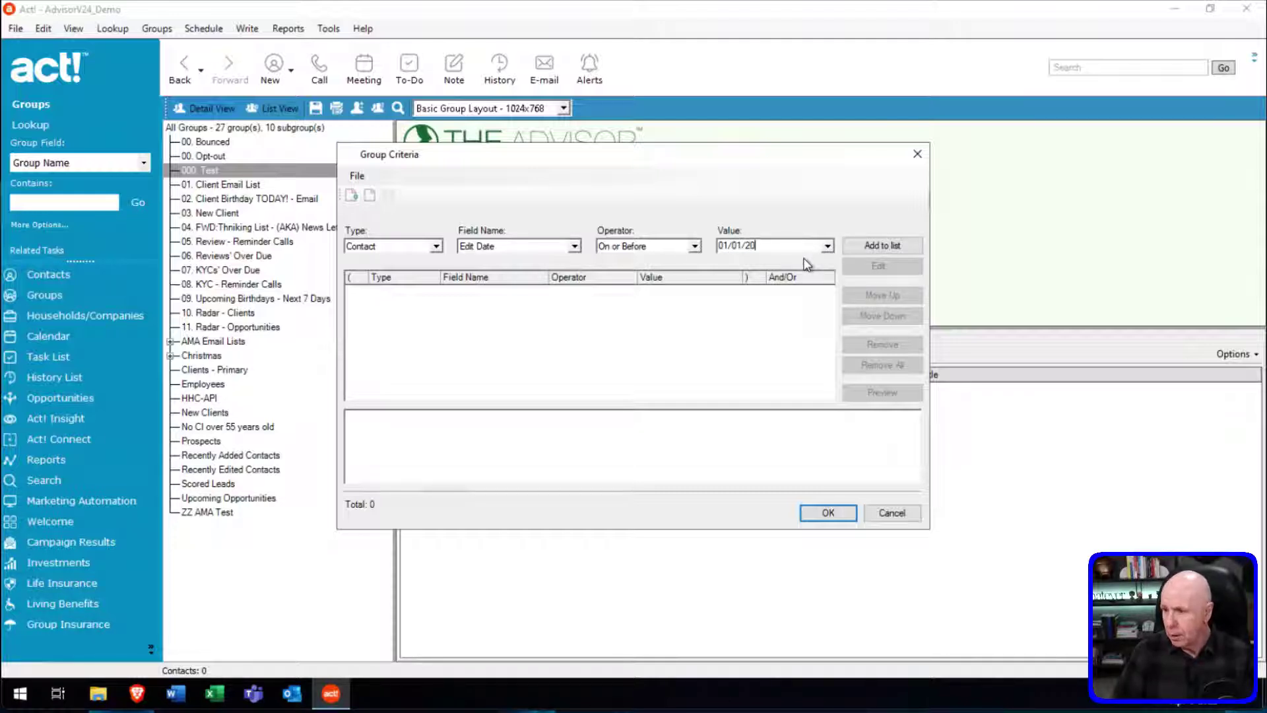
pyautogui.write('20')
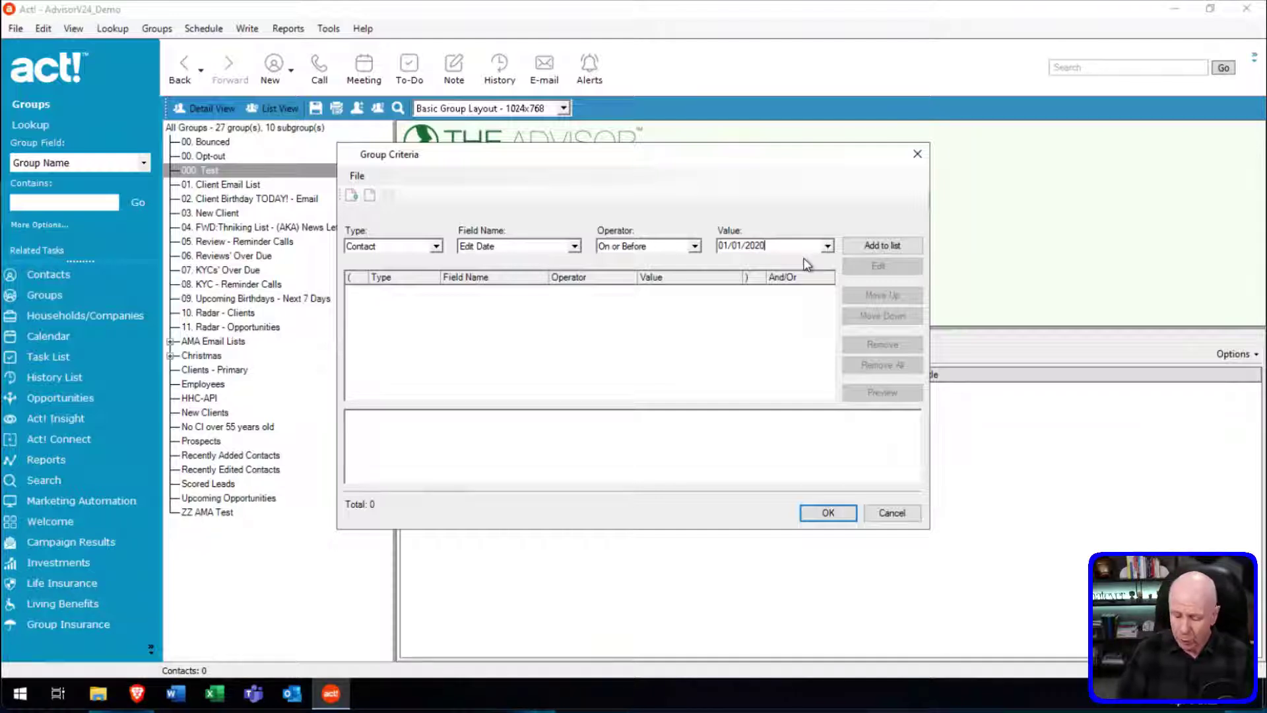
pyautogui.press('BackSpace')
pyautogui.write('1')
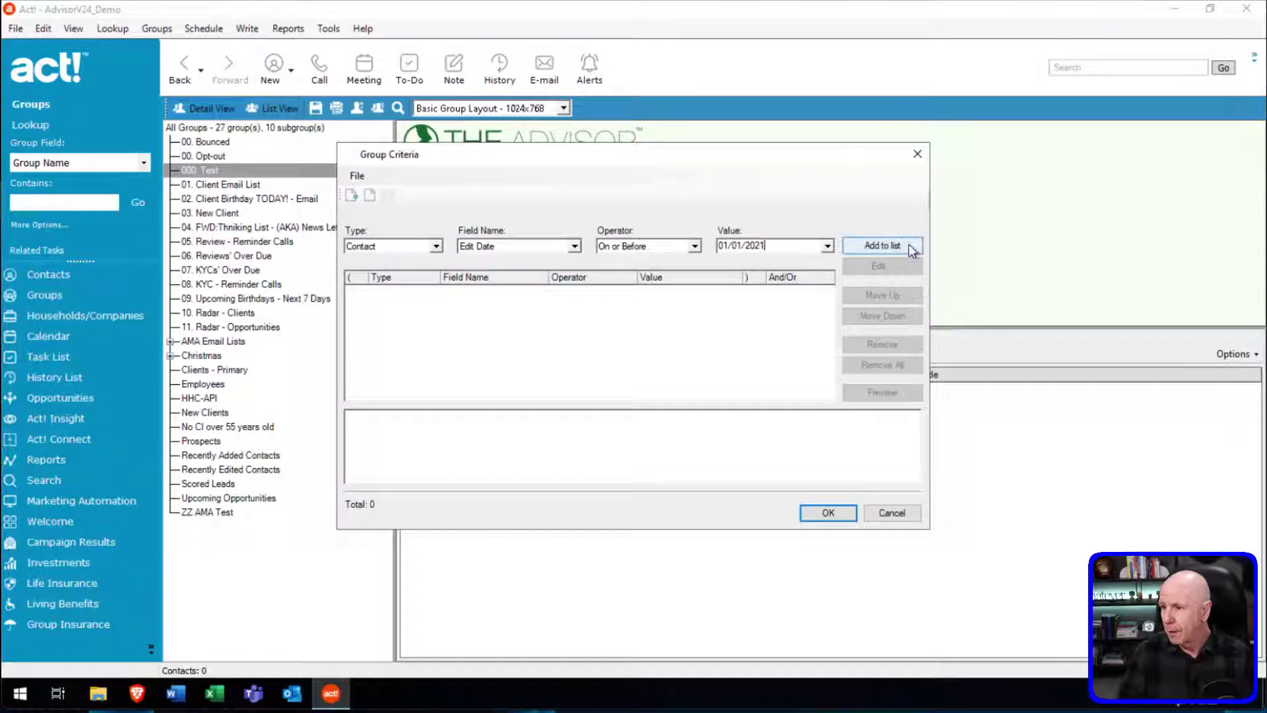
pyautogui.click(908, 245)
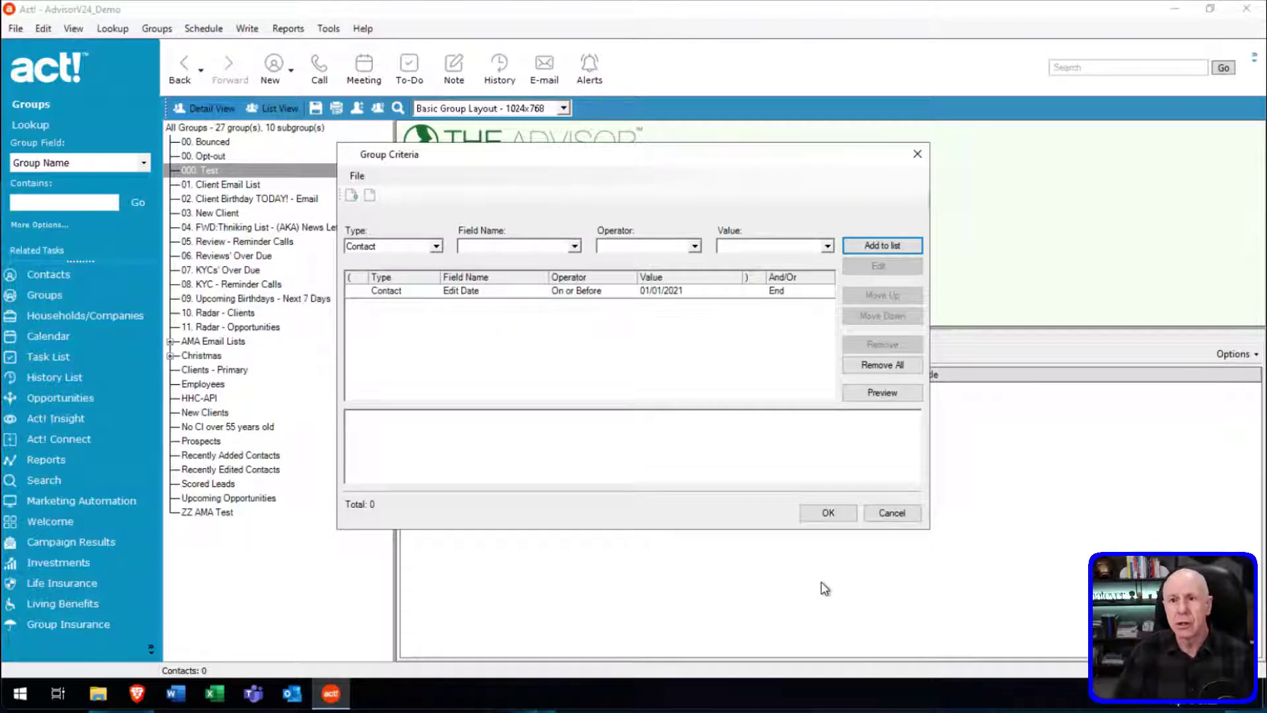
pyautogui.click(903, 394)
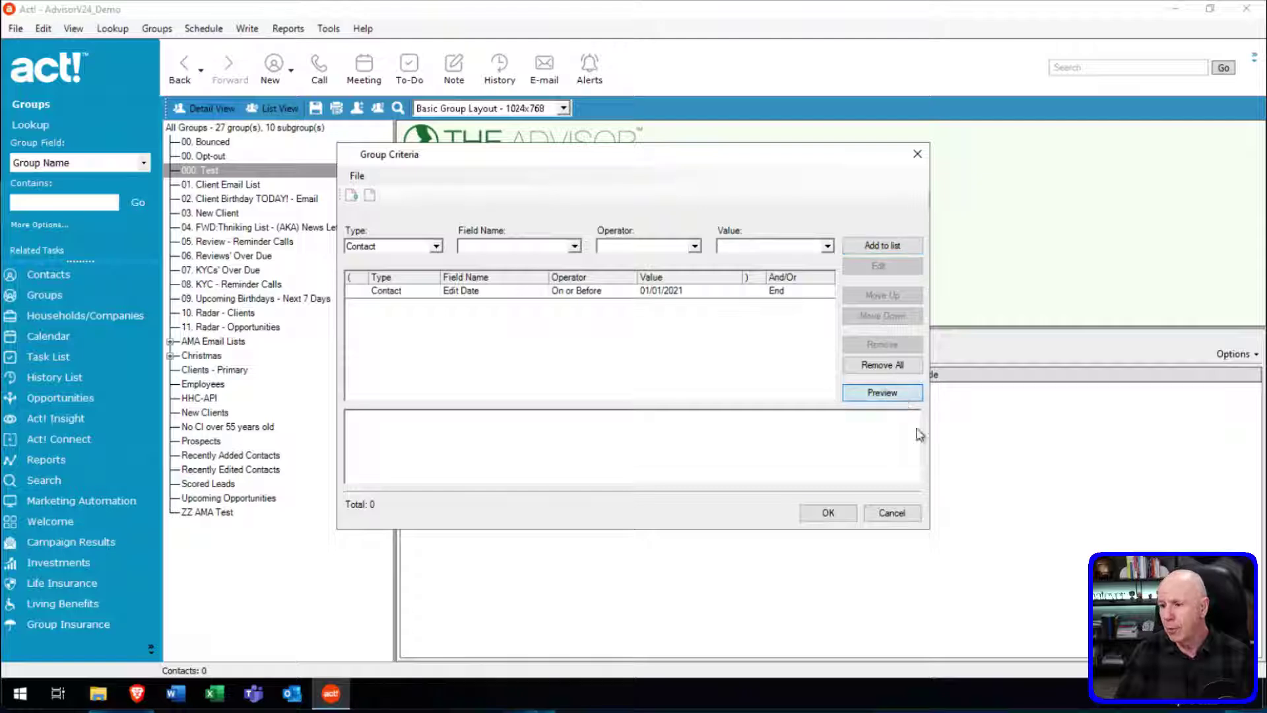
pyautogui.click(846, 520)
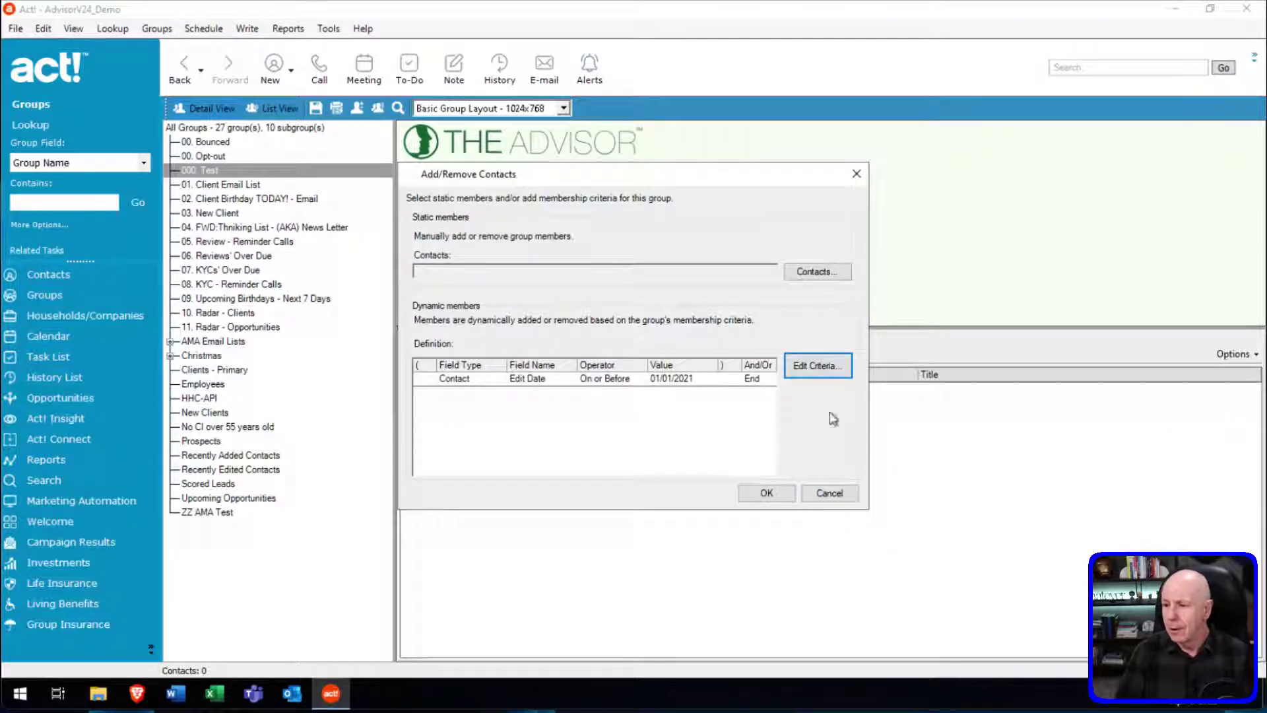
# Save the 5-contact 000. Test membership and open the fourth member's contact record.
pyautogui.click(783, 496)
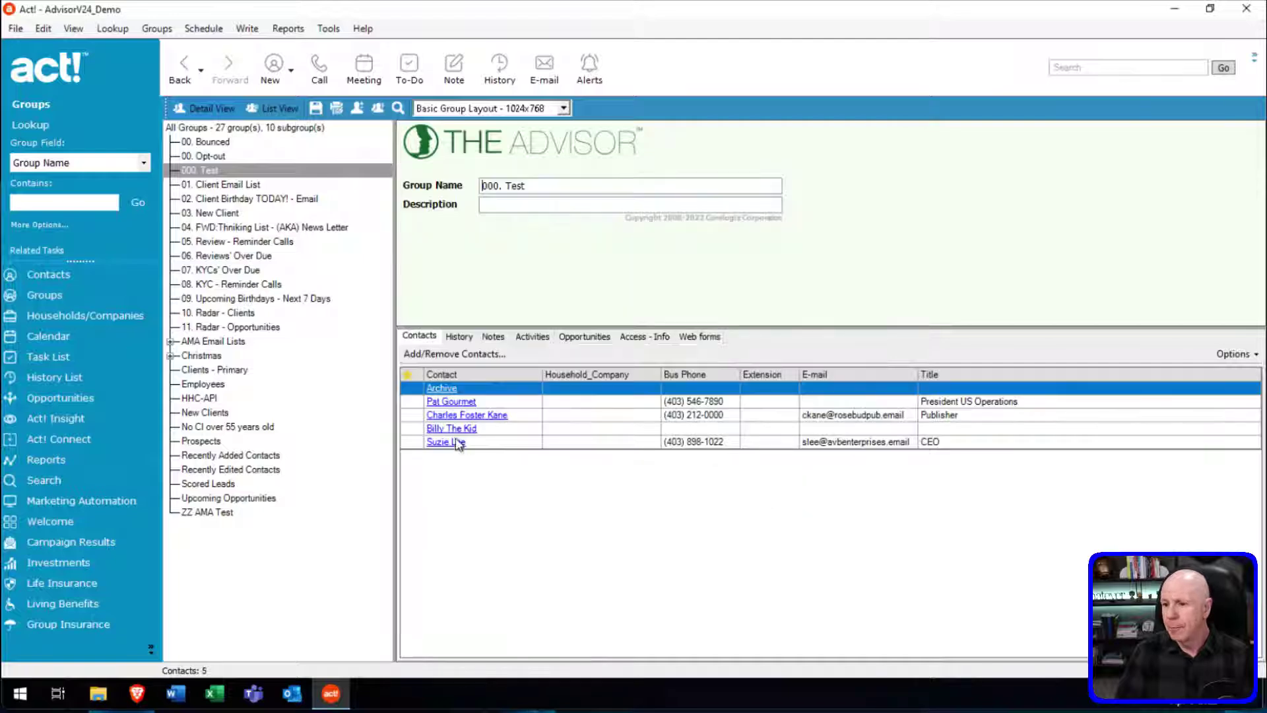
pyautogui.click(572, 429)
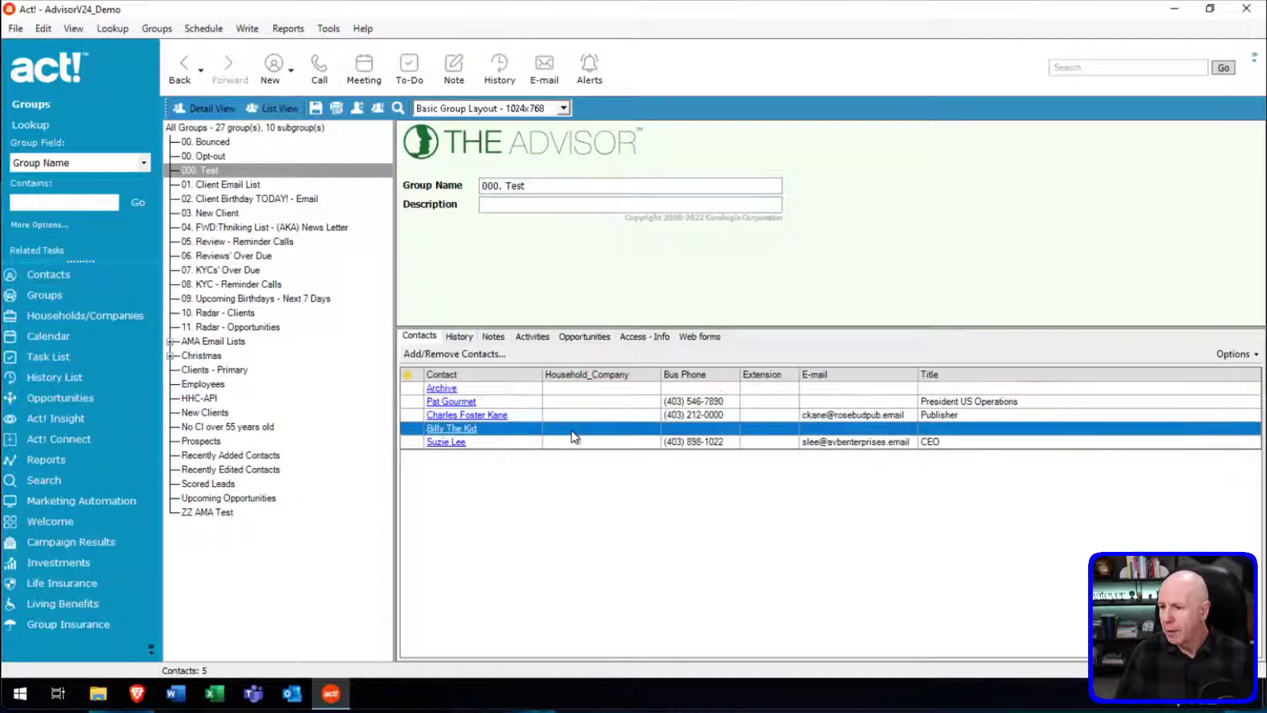
pyautogui.doubleClick(572, 432)
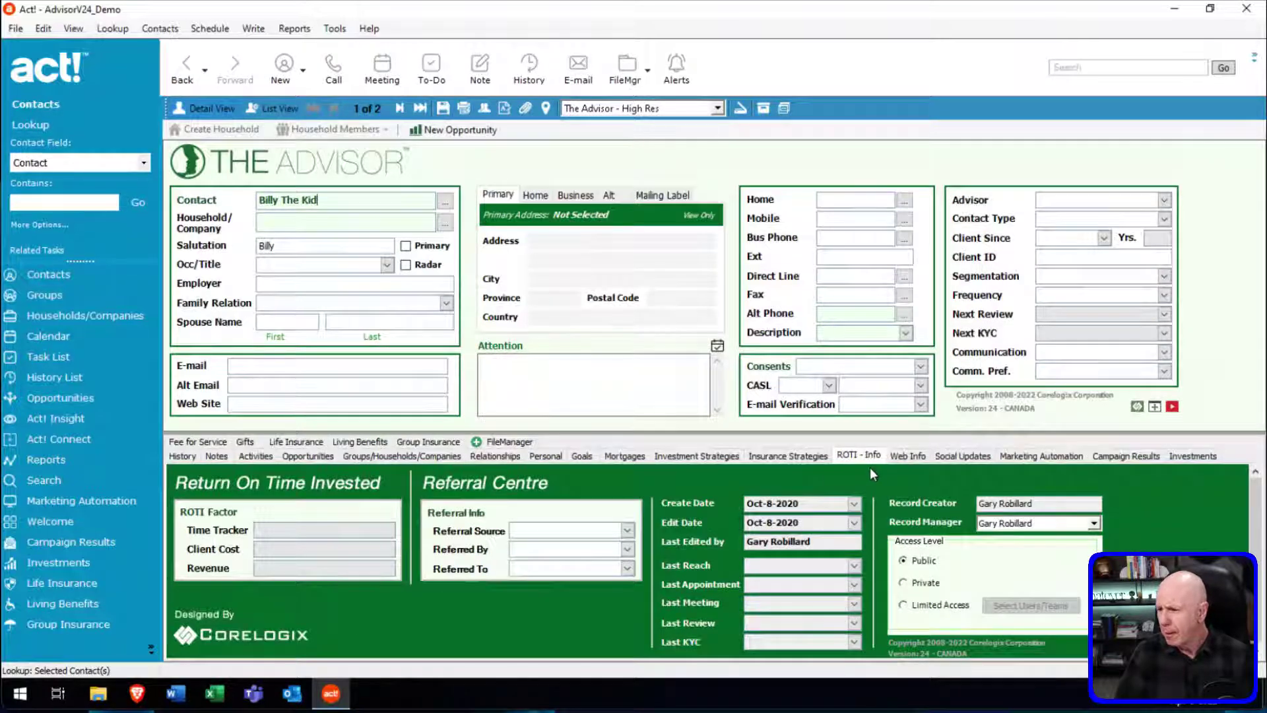